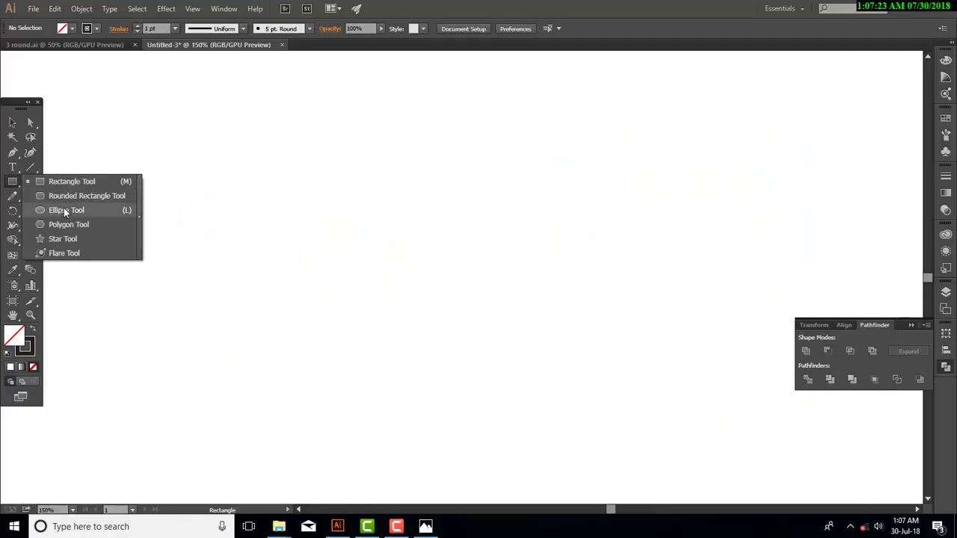
Step: Draw a roughly 207 px unfilled circle mid-artboard and shift it slightly left
left_click(64, 209)
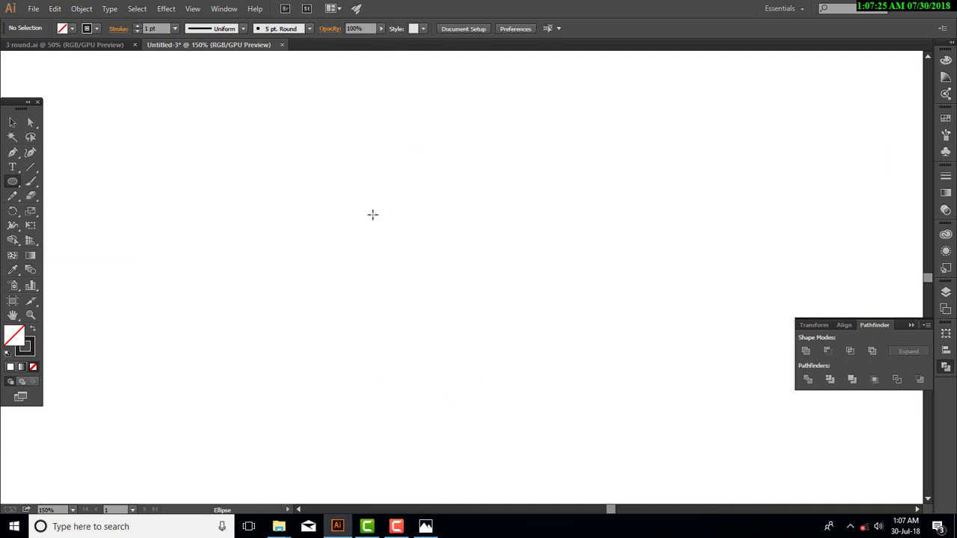
left_click_drag(363, 210, 582, 353)
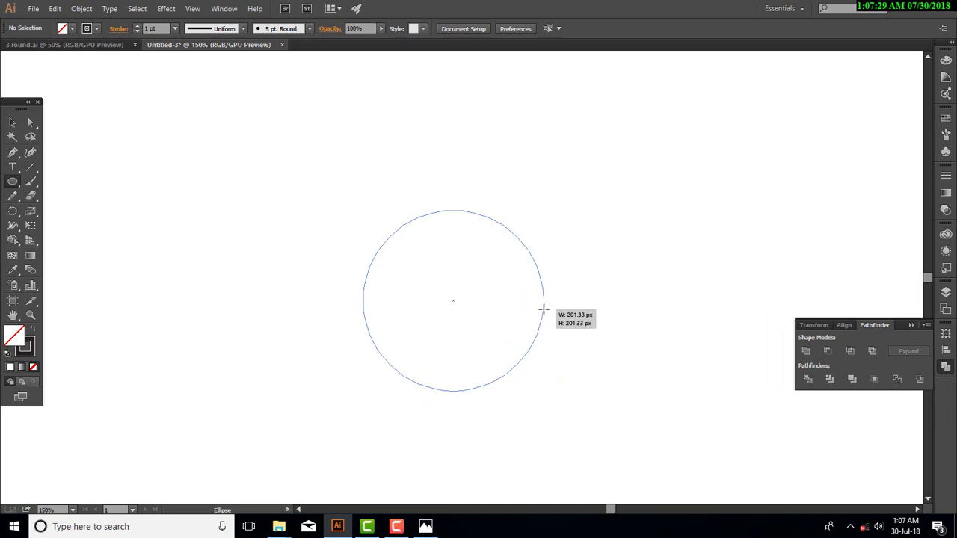
left_click_drag(581, 353, 549, 316)
key("v")
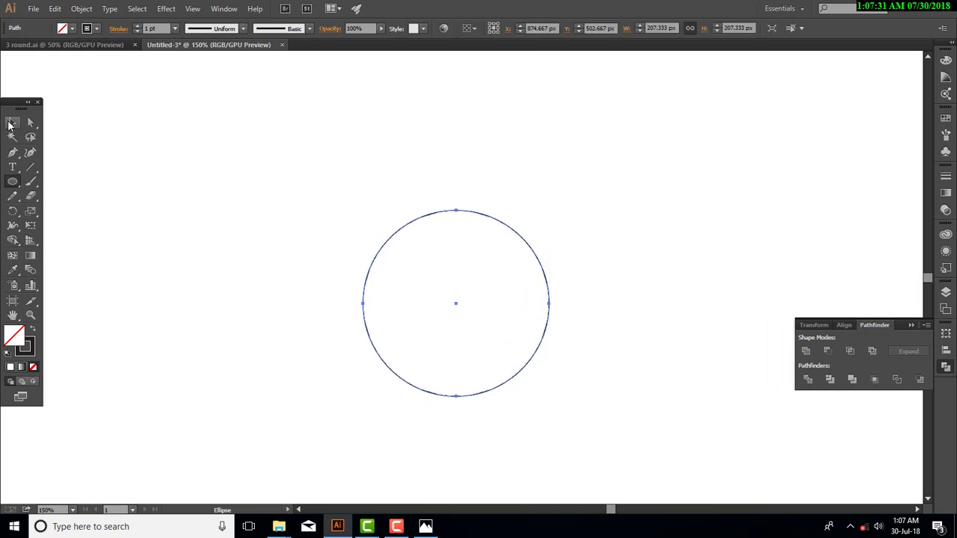
left_click_drag(523, 244, 489, 242)
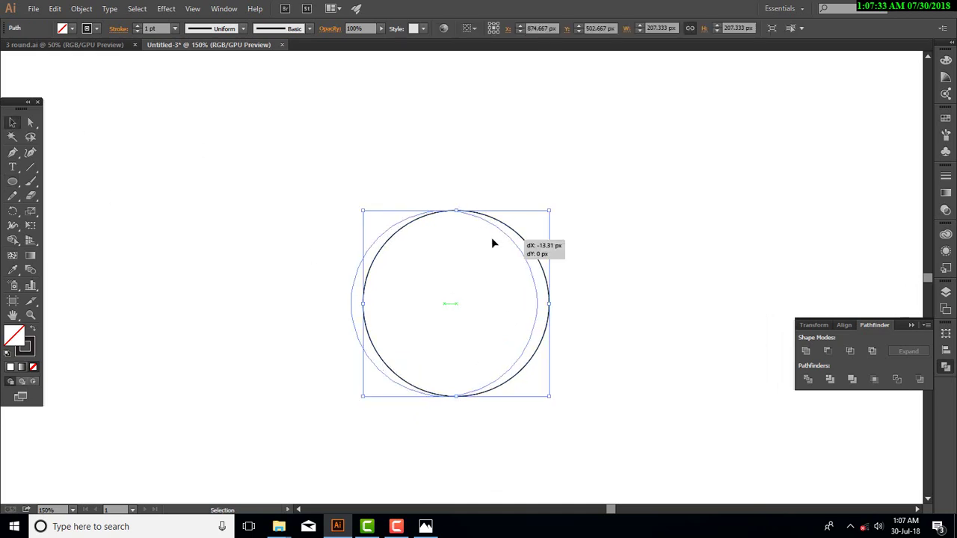
left_click(598, 224)
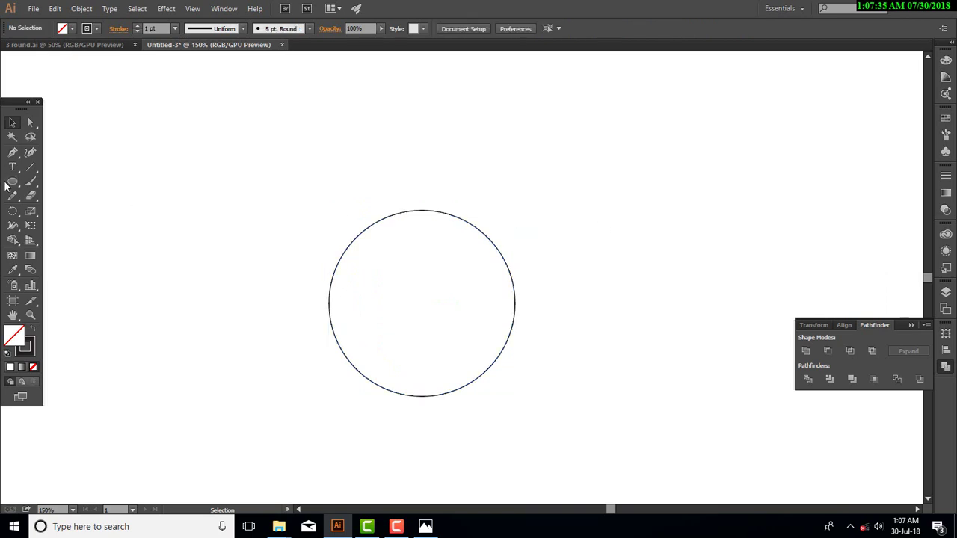
left_click_drag(12, 181, 65, 181)
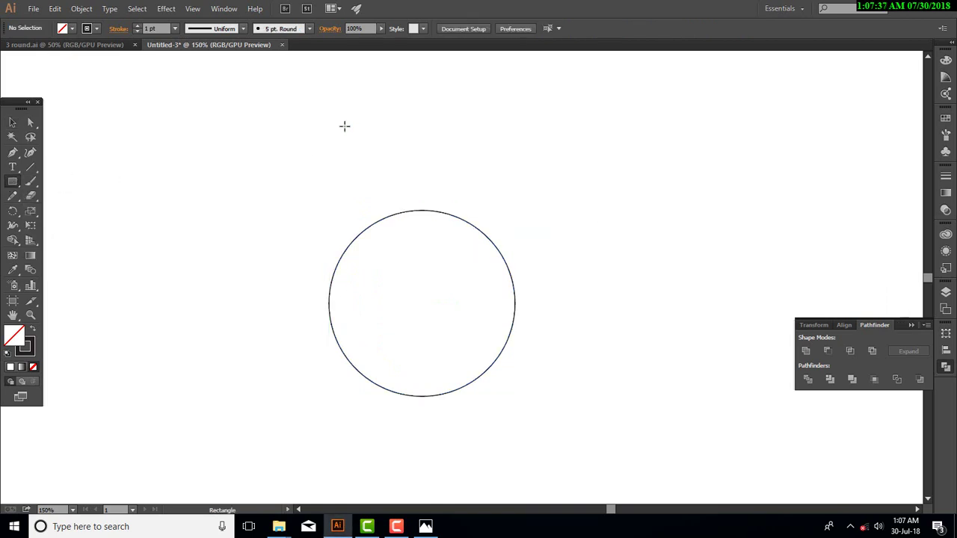
Step: Draw a 135 × 200 px rectangle down to the circle's middle, horizontally centred on it
left_click_drag(355, 125, 476, 303)
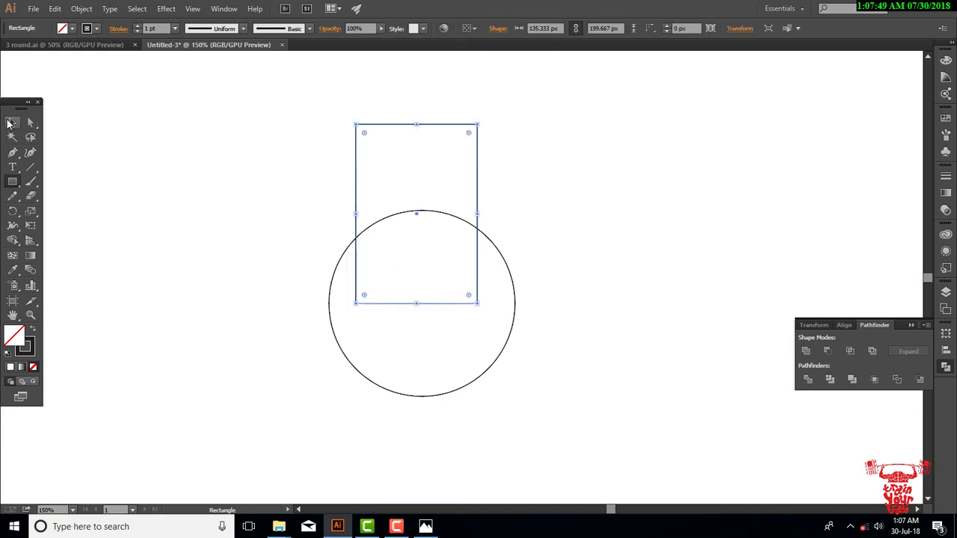
left_click(12, 122)
left_click_drag(367, 239, 559, 388)
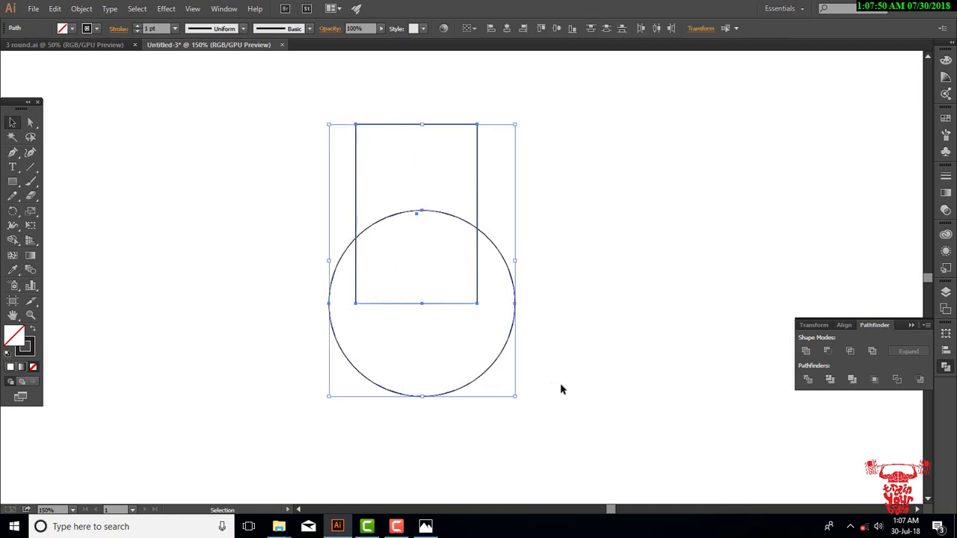
left_click(506, 28)
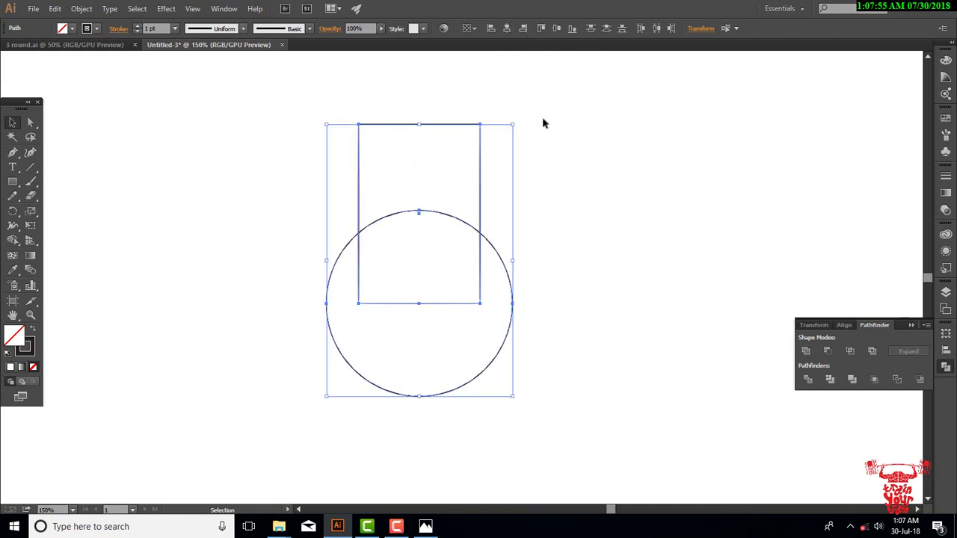
left_click(515, 274)
left_click(480, 302)
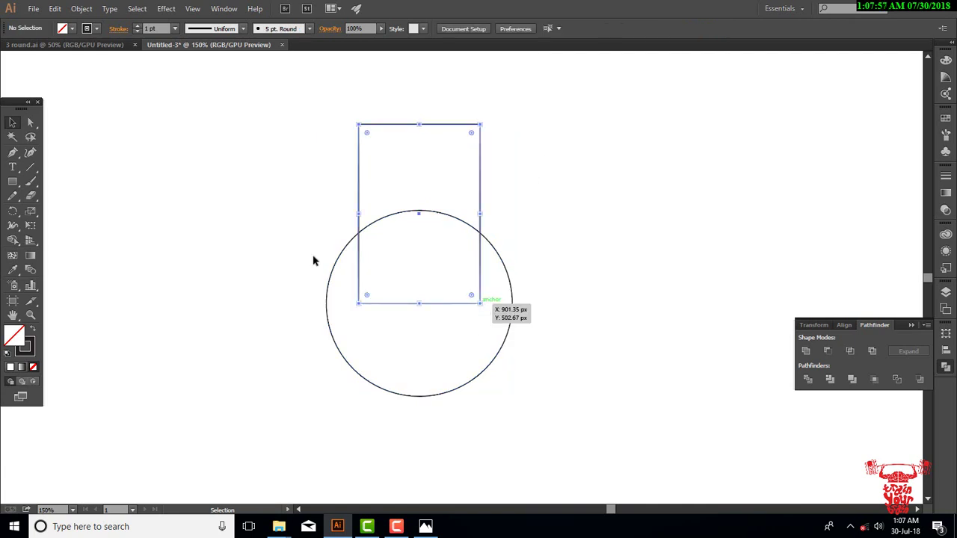
left_click(32, 124)
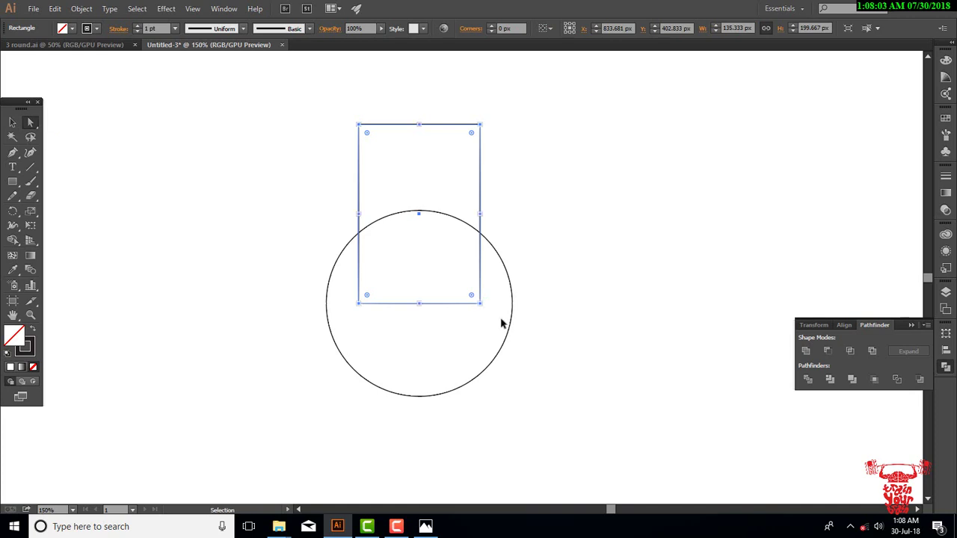
Step: Drag the rectangle's bottom-right and bottom-left corners out onto the circle's sides
scroll(497, 317, "up", 3)
left_click(476, 300)
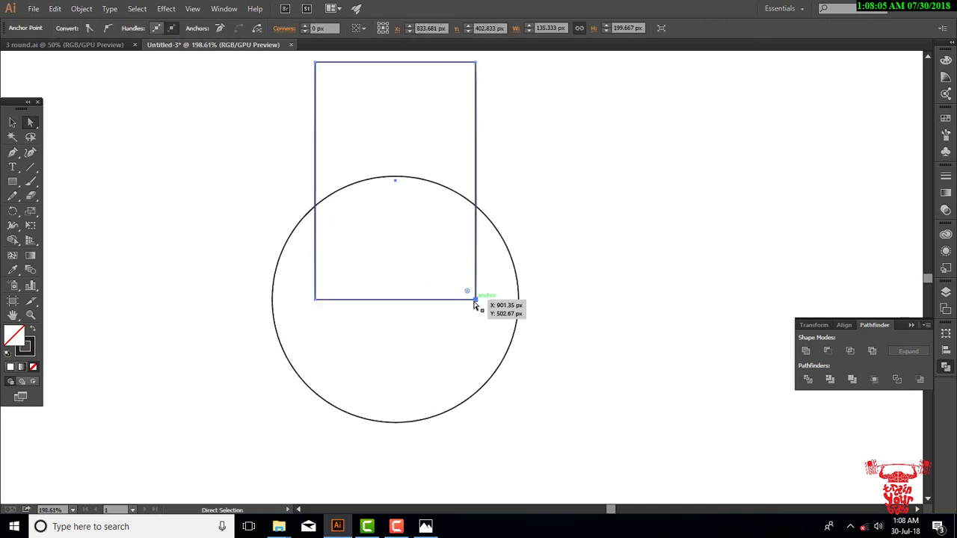
left_click_drag(476, 300, 520, 302)
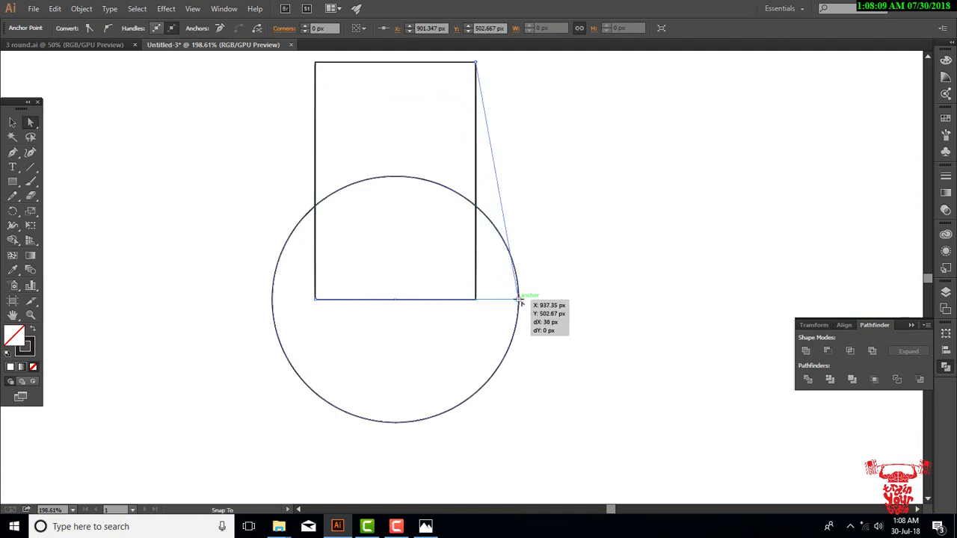
left_click_drag(520, 302, 520, 301)
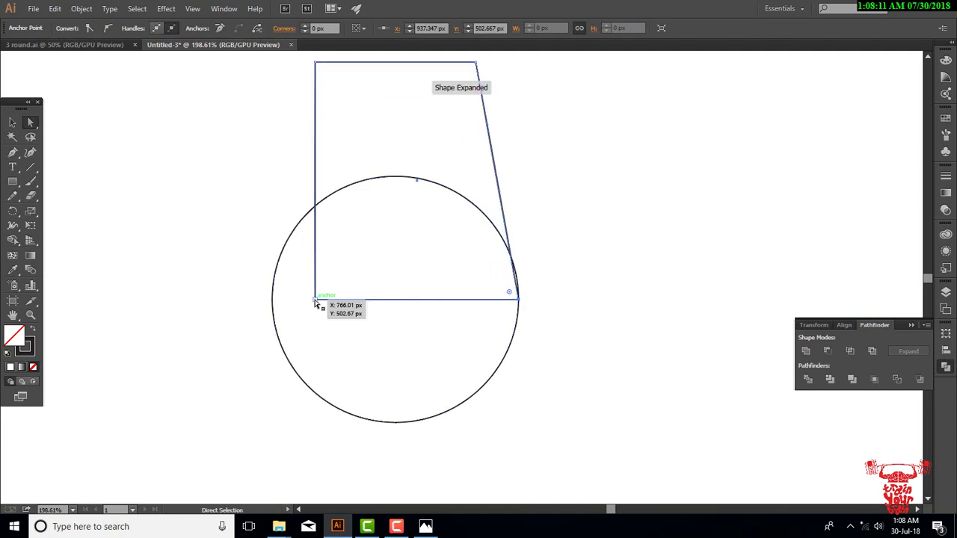
left_click_drag(314, 302, 273, 300)
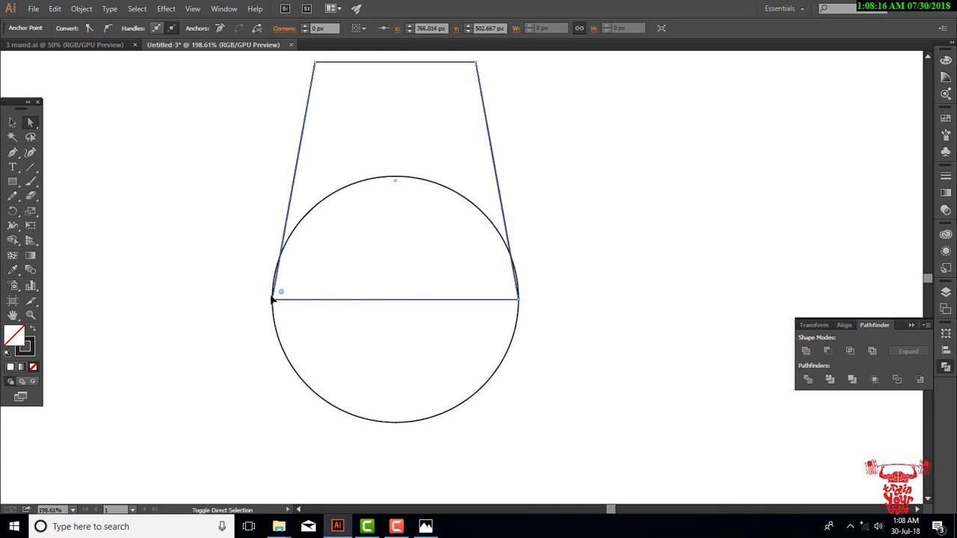
left_click(11, 125)
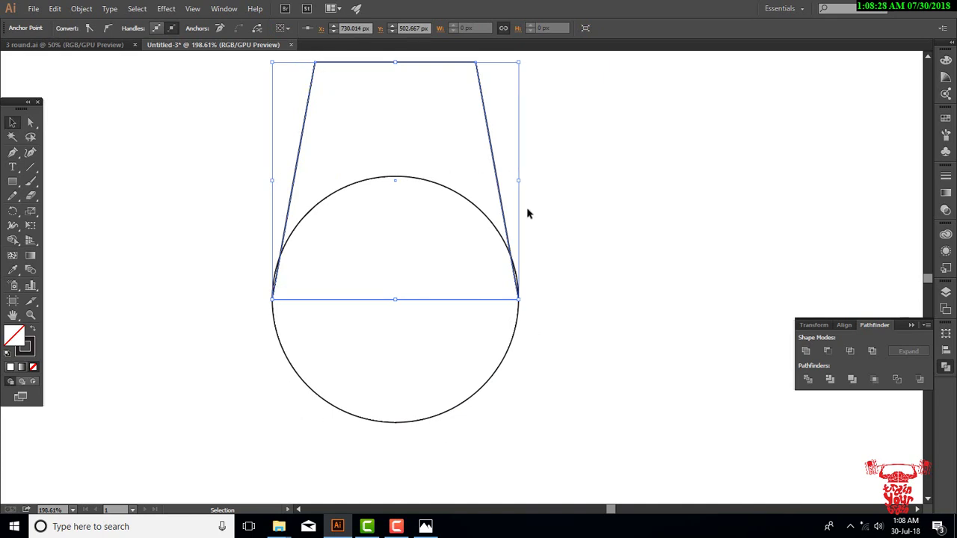
left_click_drag(201, 133, 598, 393)
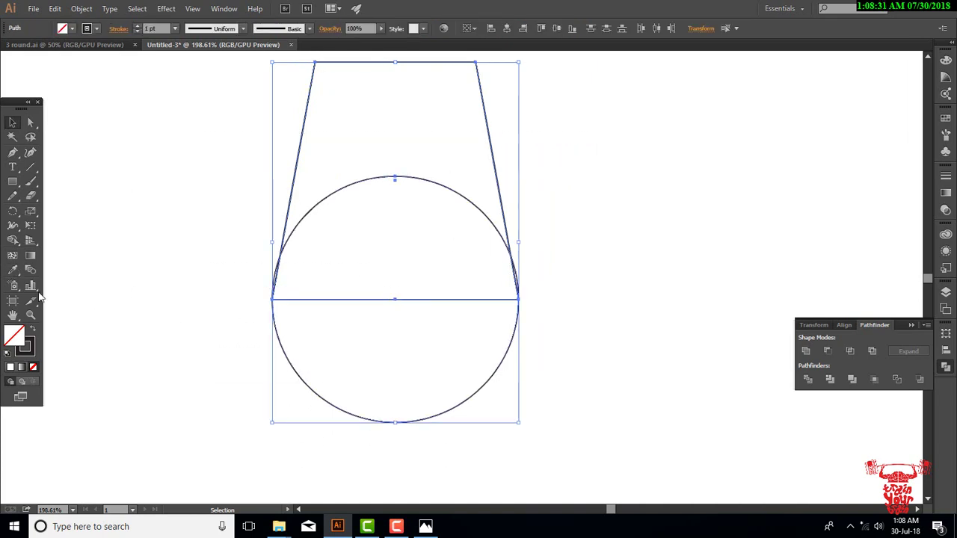
Step: Unite the circle and trapezoid into one outline with the Shape Builder
left_click(12, 240)
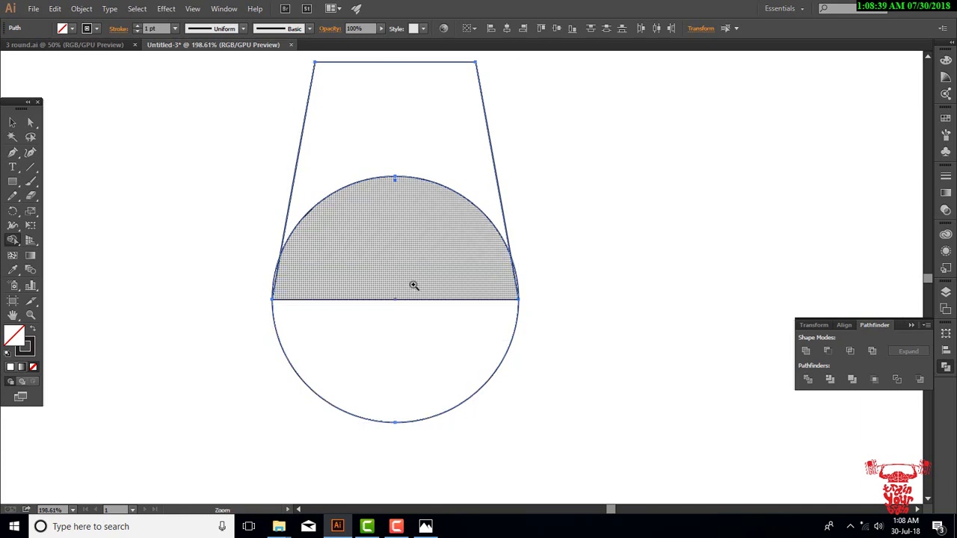
left_click_drag(412, 284, 462, 323)
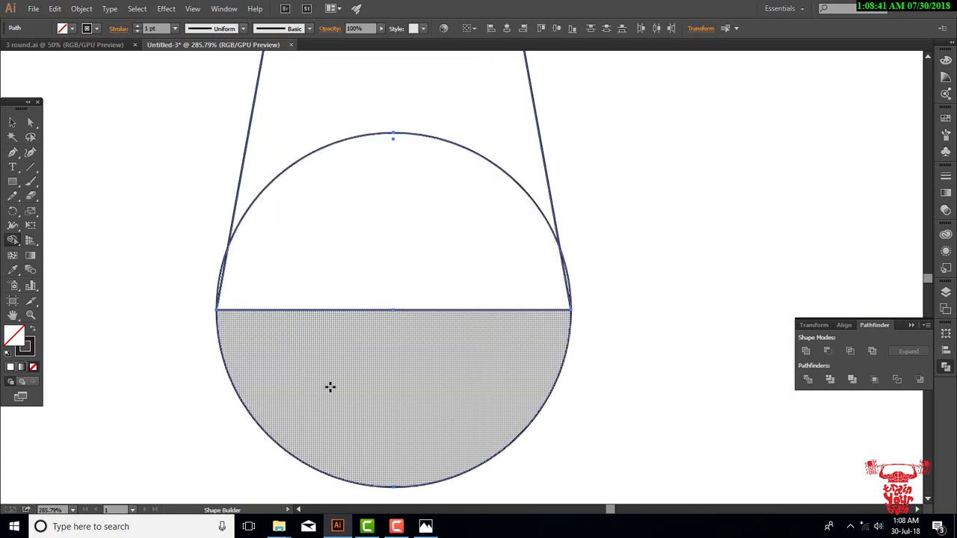
left_click_drag(335, 380, 275, 282)
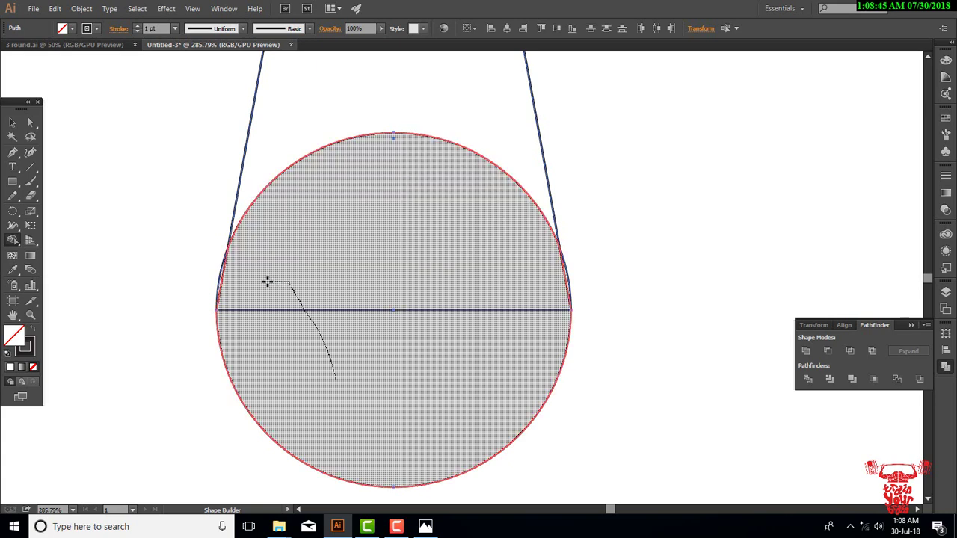
mouse_move(266, 282)
left_mouse_down()
mouse_move(219, 282)
mouse_move(541, 289)
mouse_move(566, 279)
mouse_move(498, 204)
mouse_move(460, 105)
left_mouse_up()
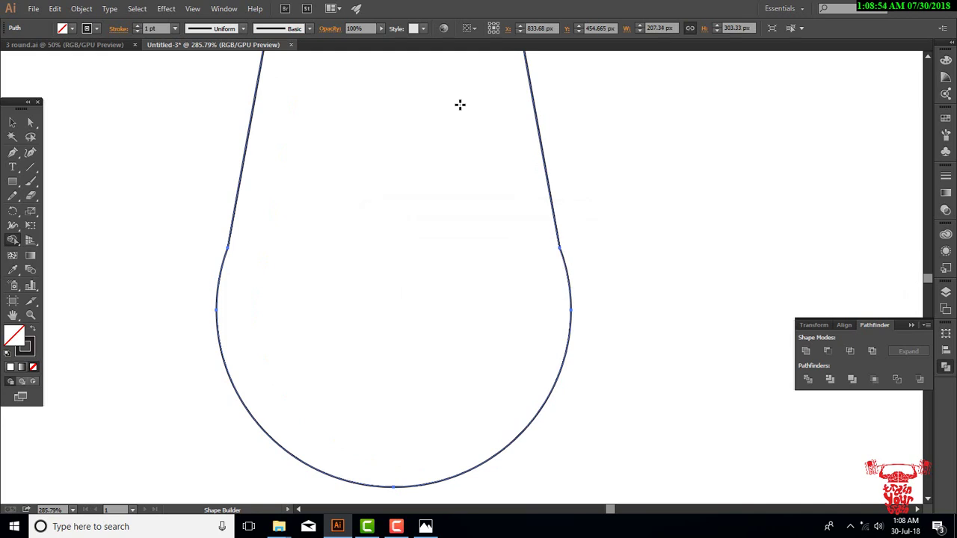
Step: Lower the merged bud's two top corner points slightly
key("ctrl+minus")
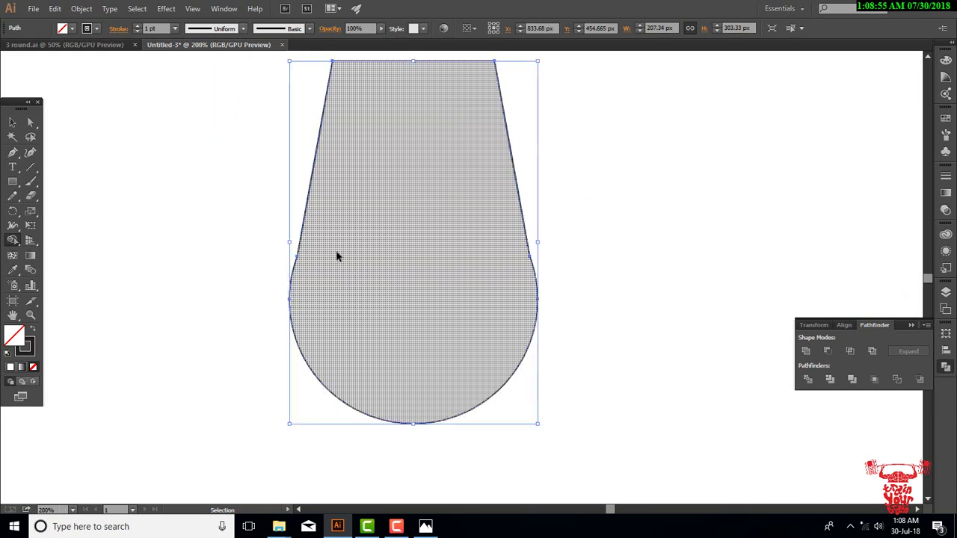
key("ctrl+minus")
key("ctrl+shift+a")
left_click(30, 122)
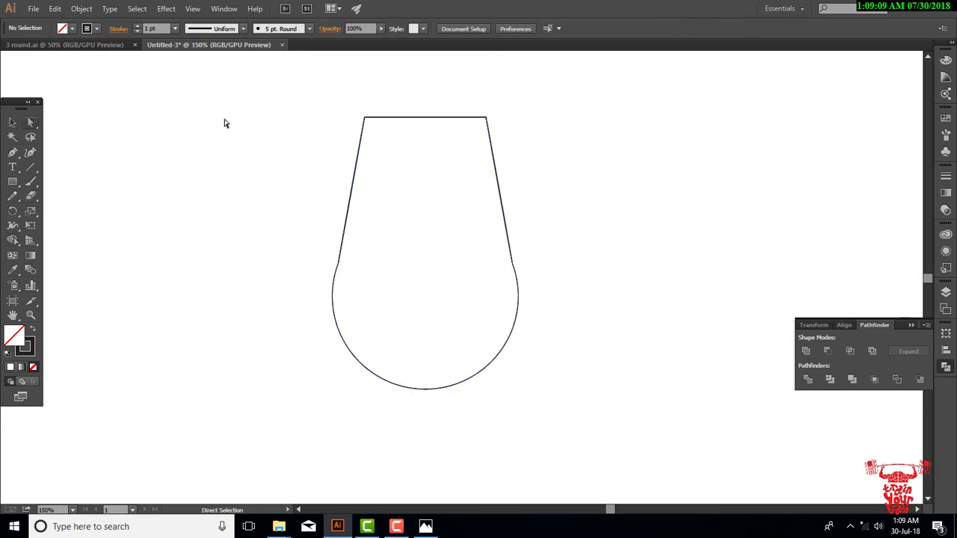
mouse_move(357, 98)
left_mouse_down()
mouse_move(444, 137)
mouse_move(551, 151)
left_mouse_up()
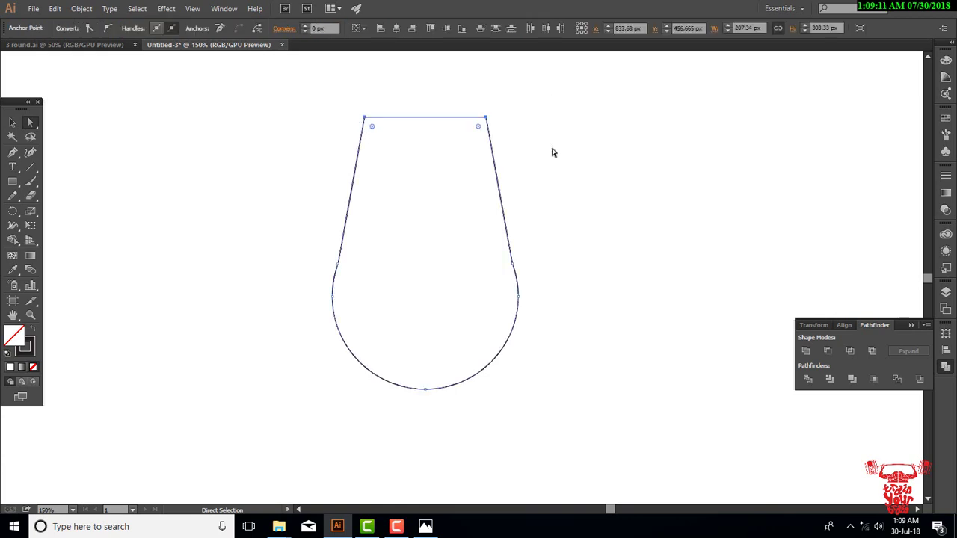
key("shift+Down")
key("shift+Down")
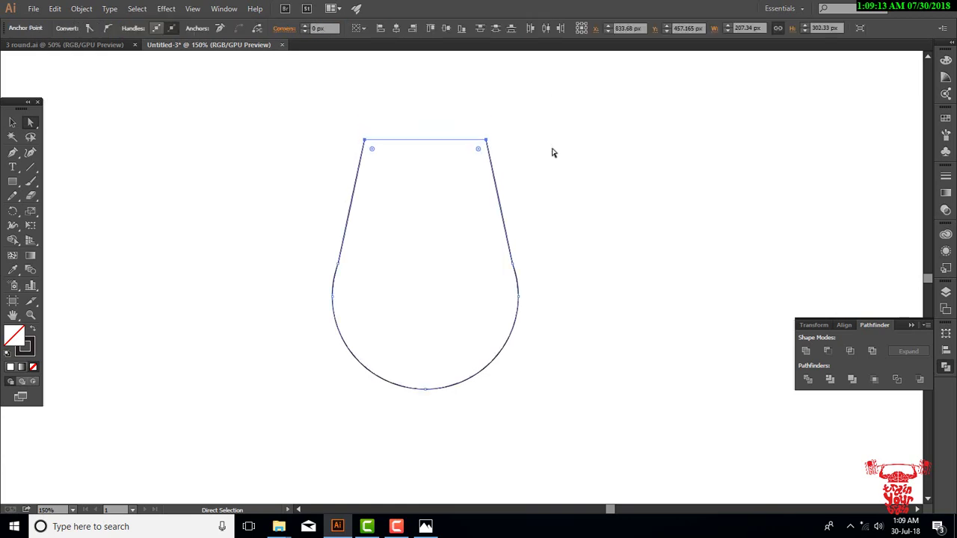
key("shift+Down")
key("ctrl+shift+a")
Step: Draw a long curved path from the bud's top-left corner sweeping past its lower right
left_click(12, 153)
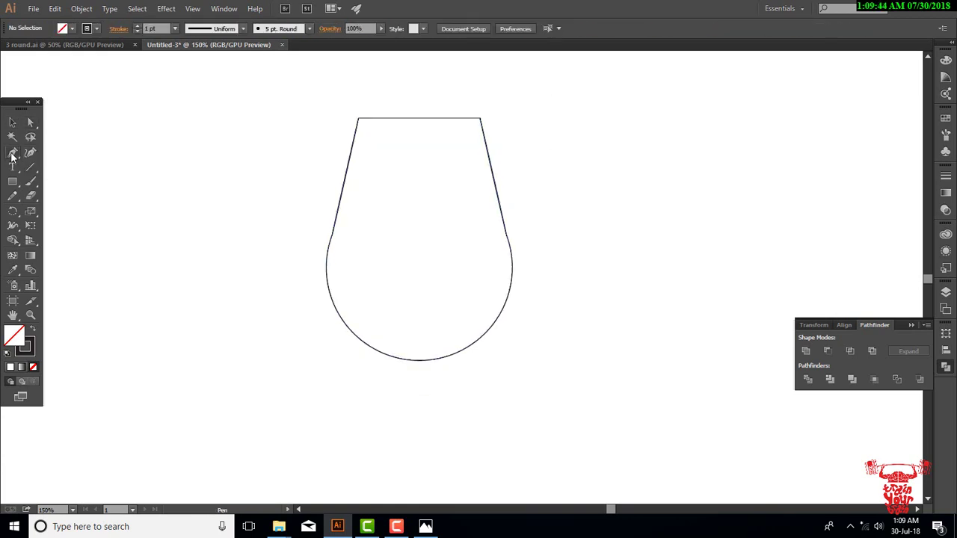
left_click_drag(12, 156, 61, 158)
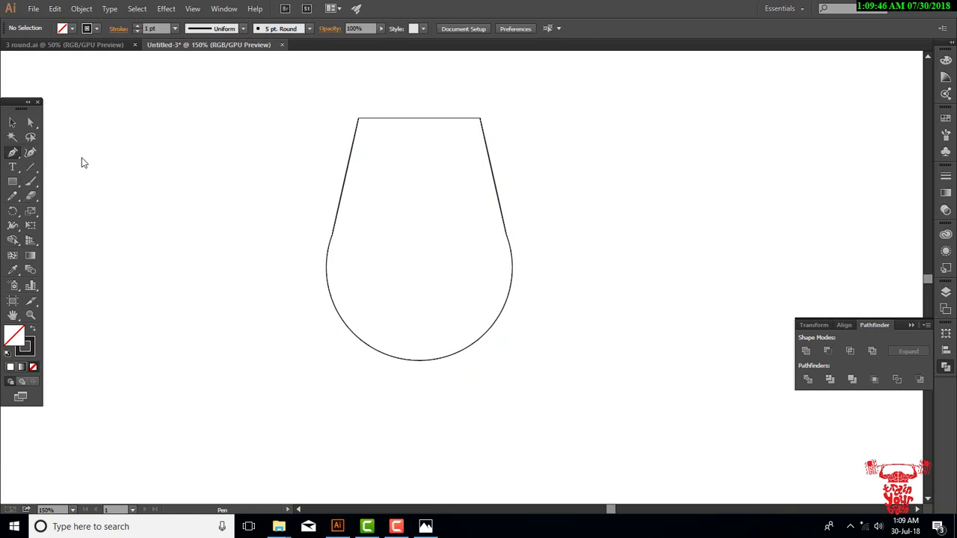
left_click(360, 120)
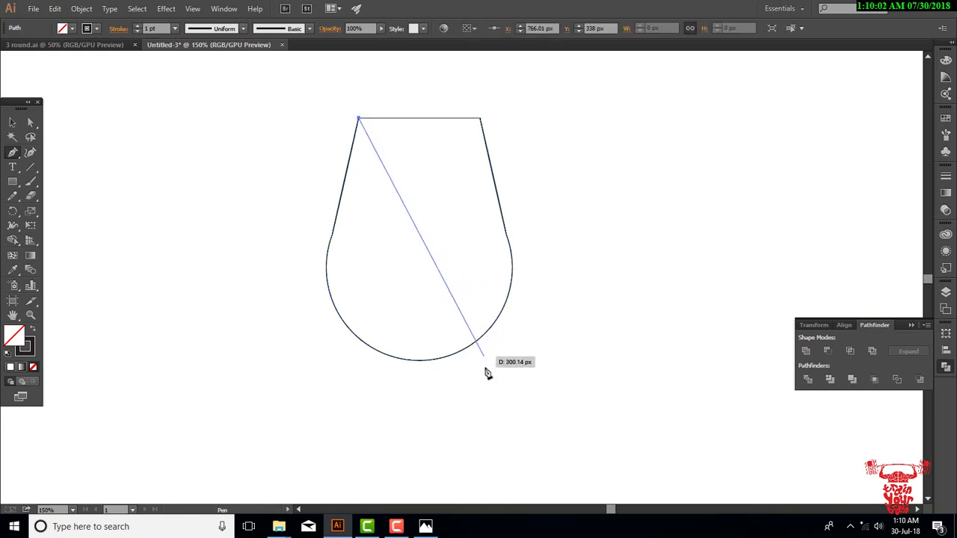
mouse_move(485, 368)
left_mouse_down()
mouse_move(503, 516)
mouse_move(484, 482)
left_mouse_up()
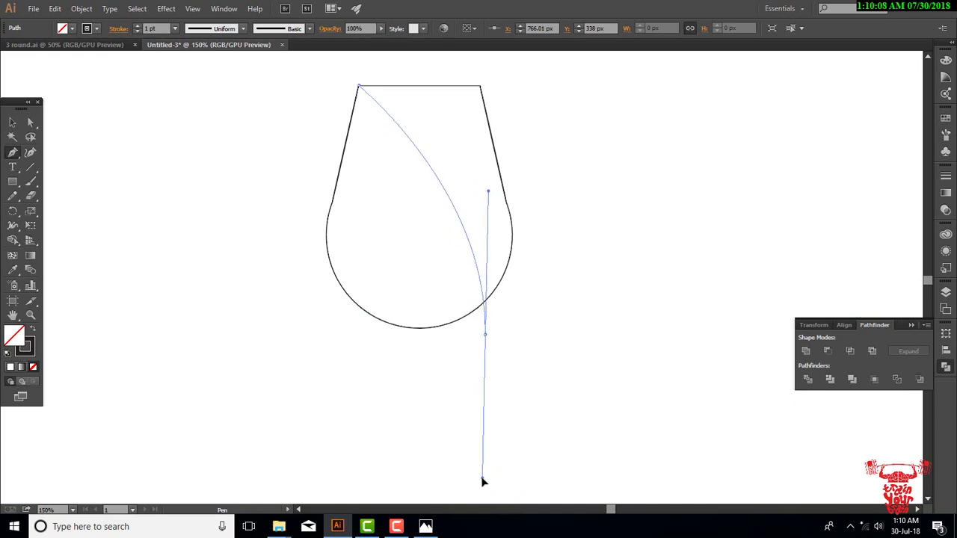
left_click_drag(482, 481, 484, 477)
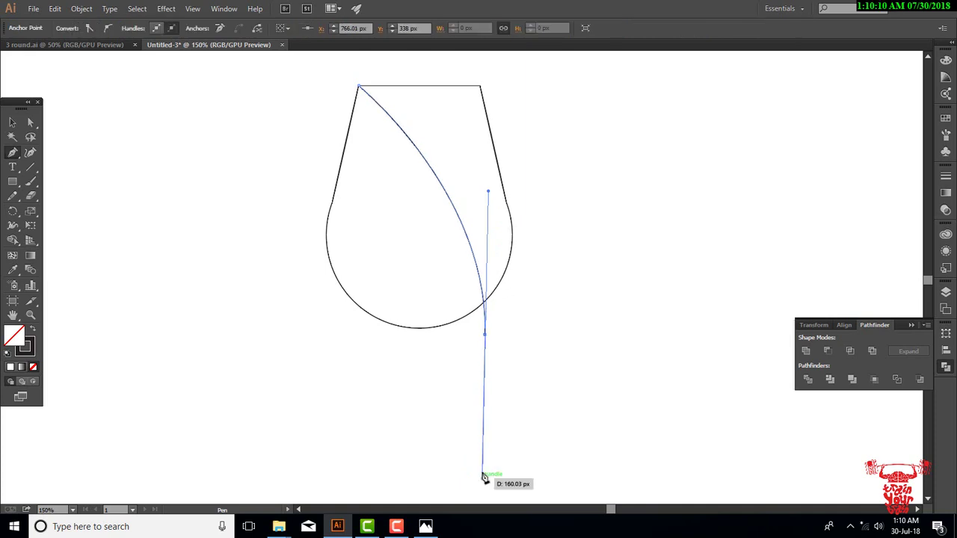
left_click(485, 334)
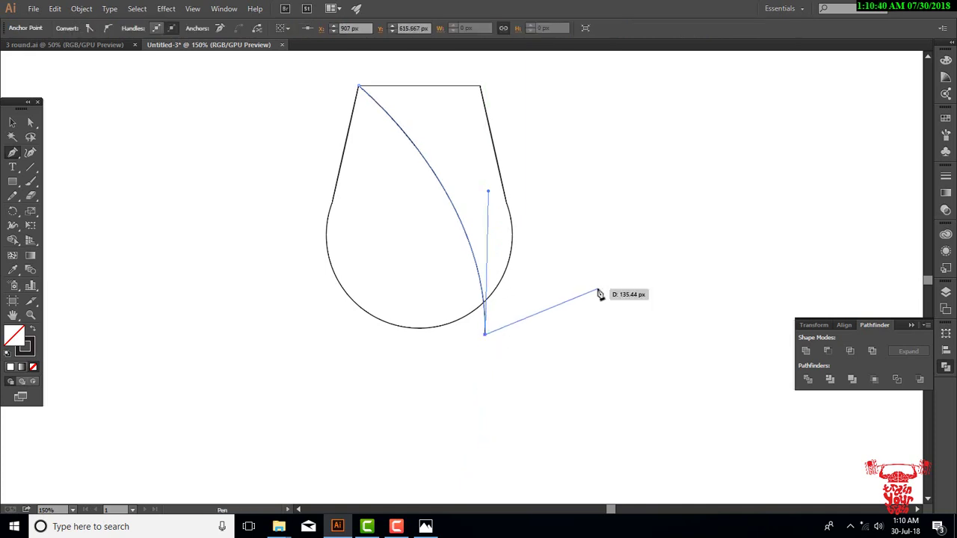
key("Escape")
Step: Draw an inner petal curve from the bud's top-right corner down to the diagonal curve
left_click(481, 88)
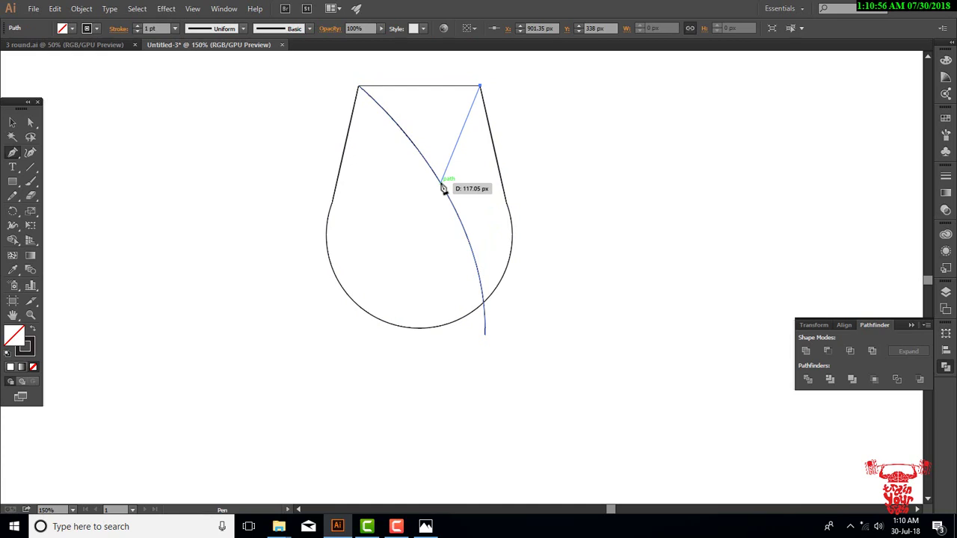
left_click_drag(441, 183, 439, 266)
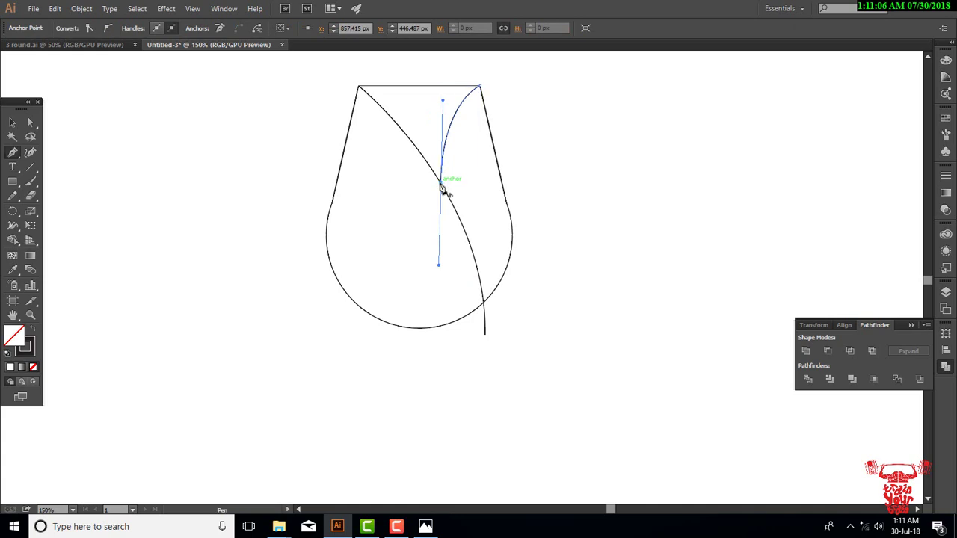
left_click(441, 183)
key("Escape")
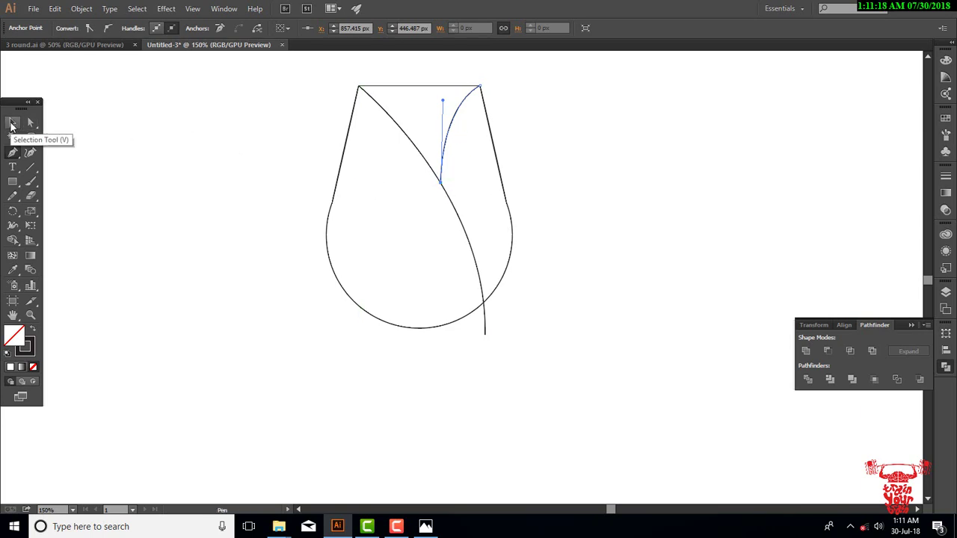
Step: Add an anchor near the top of the diagonal curve and bend it toward an S-shape
left_click(31, 122)
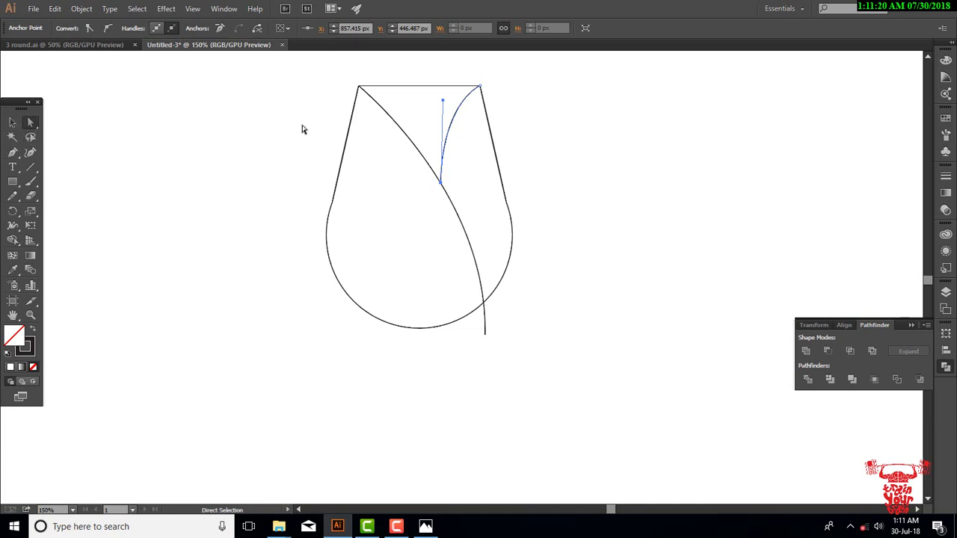
left_click(408, 140)
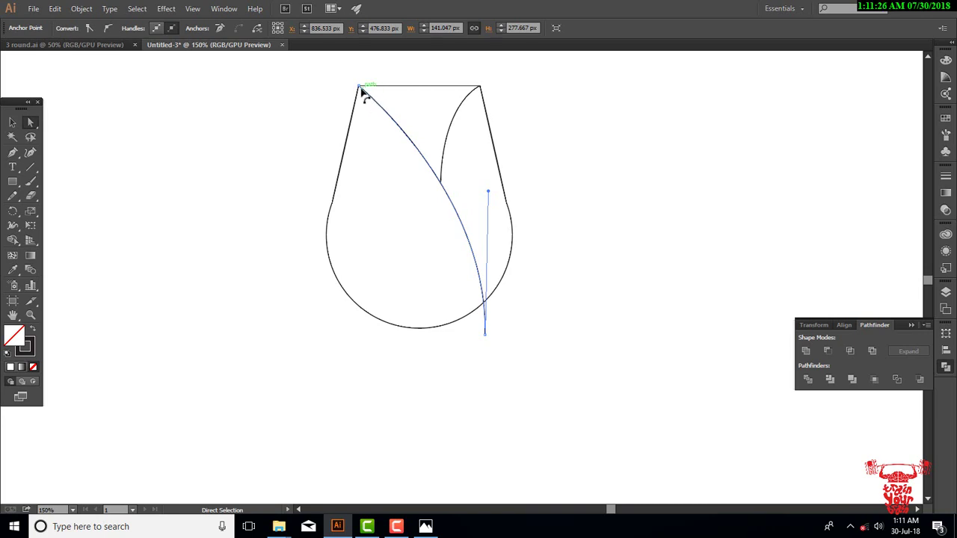
left_click(356, 86)
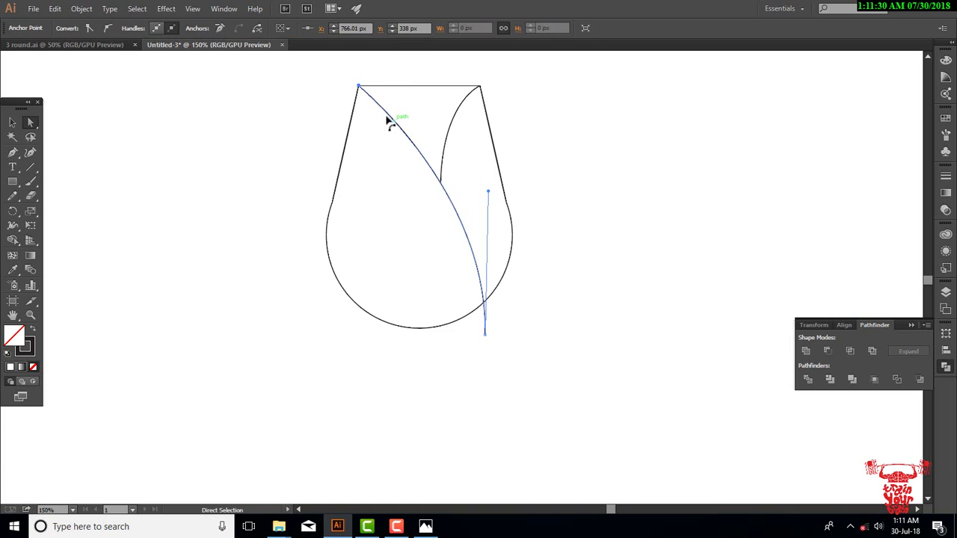
key("plus")
left_click(382, 107)
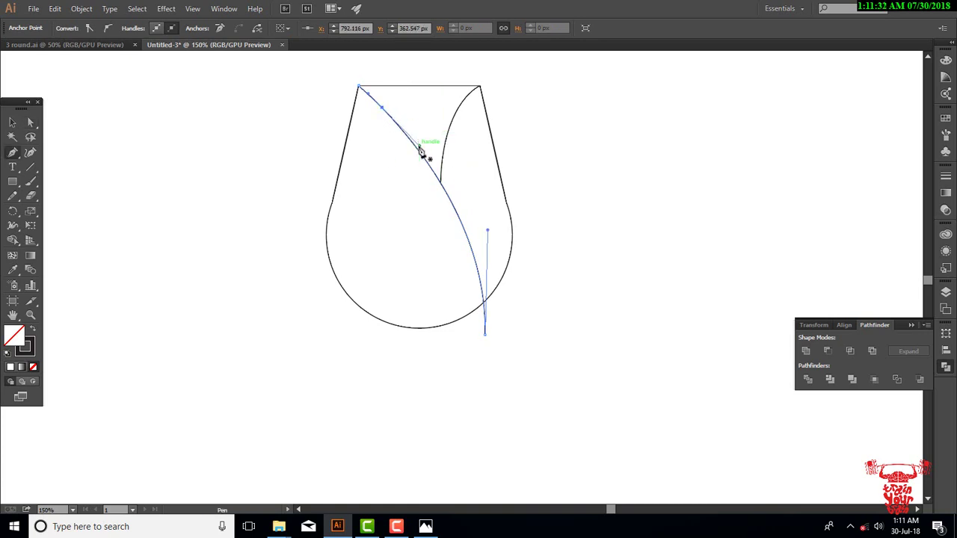
key("ctrl")
left_click_drag(417, 146, 399, 178)
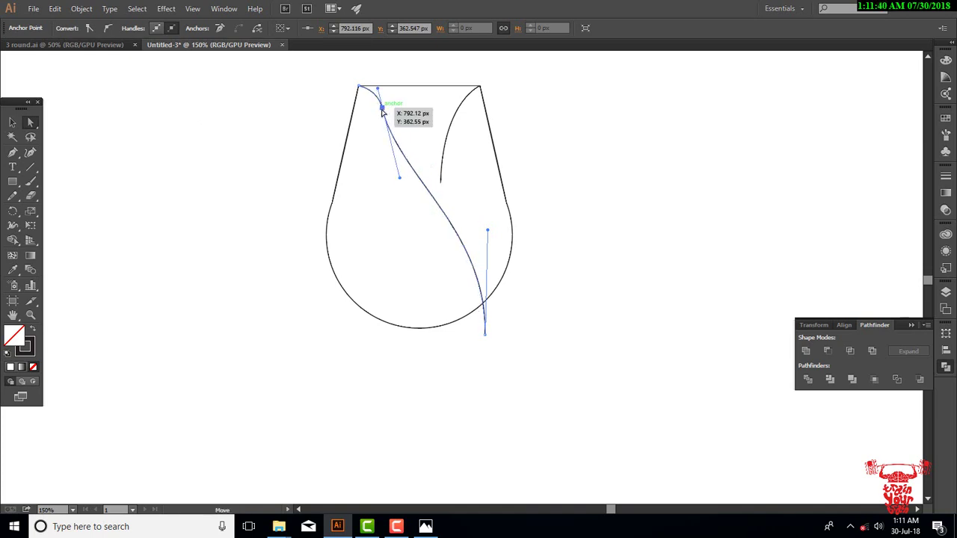
left_click_drag(382, 109, 378, 115)
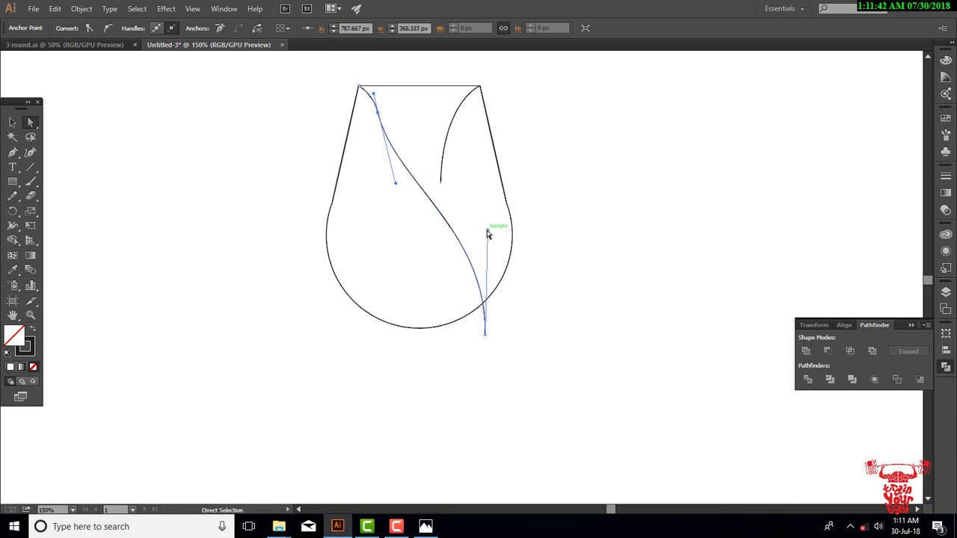
mouse_move(486, 231)
left_mouse_down()
mouse_move(497, 192)
mouse_move(490, 174)
left_mouse_up()
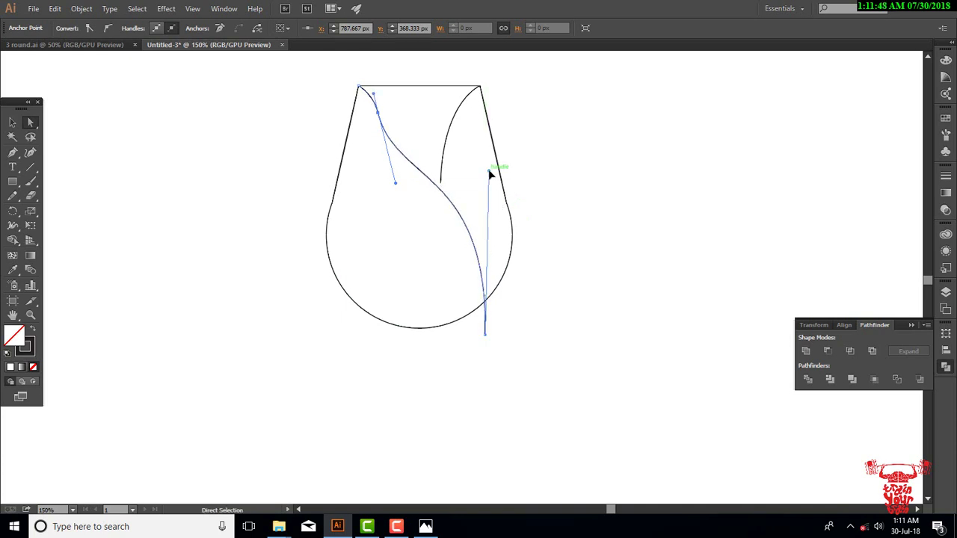
Step: Refine the curve's top into a smooth S-wave, then select the wavy left curve
left_click(376, 111)
left_click_drag(378, 113, 379, 123)
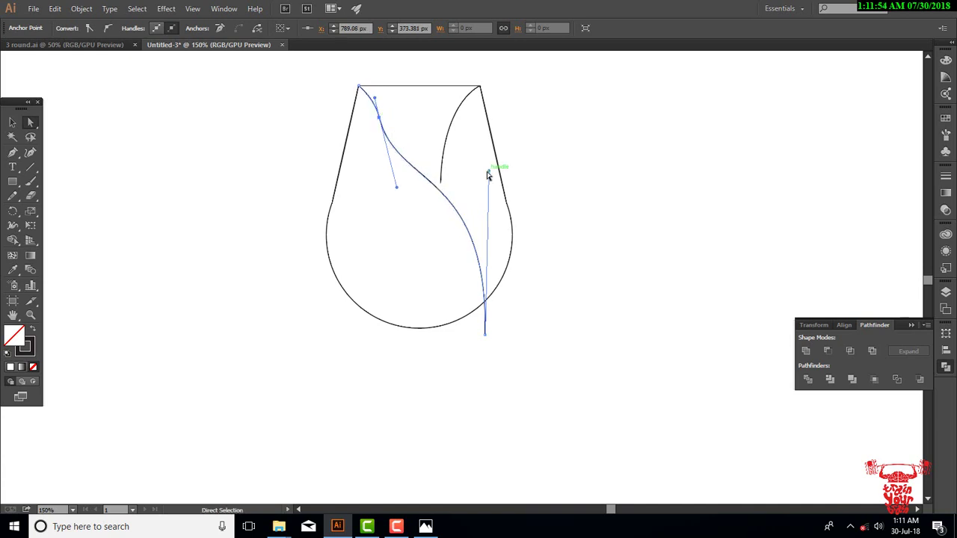
left_click_drag(487, 175, 494, 151)
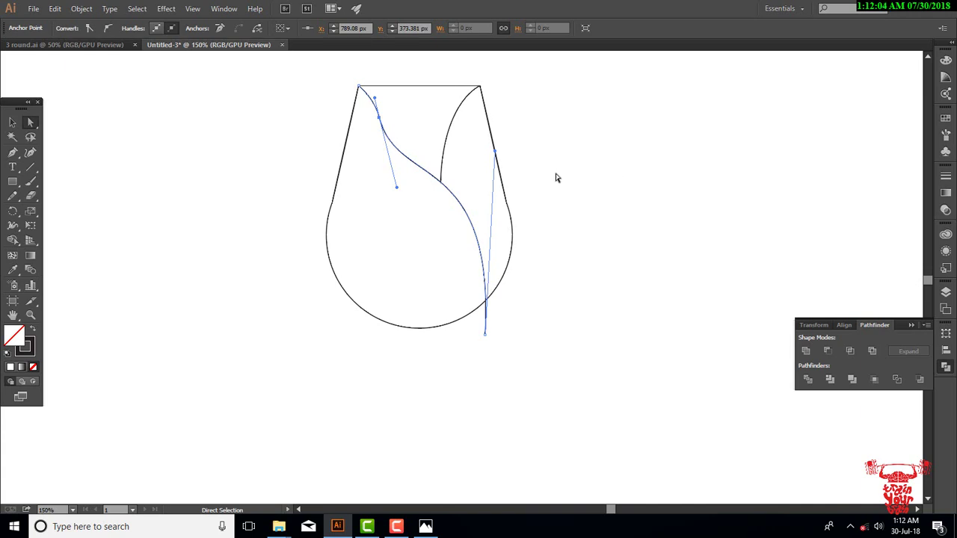
left_click(12, 122)
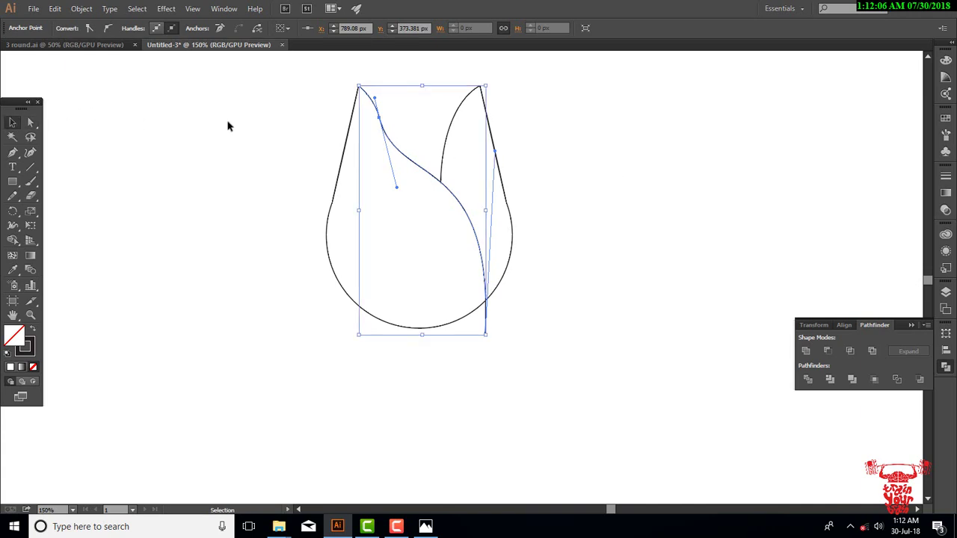
left_click(635, 134)
left_click(487, 319)
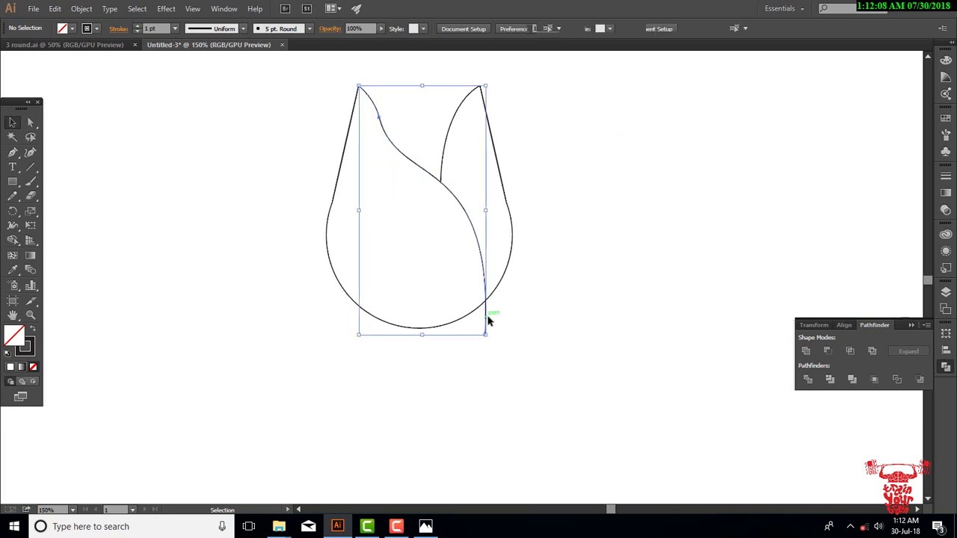
left_click(694, 139)
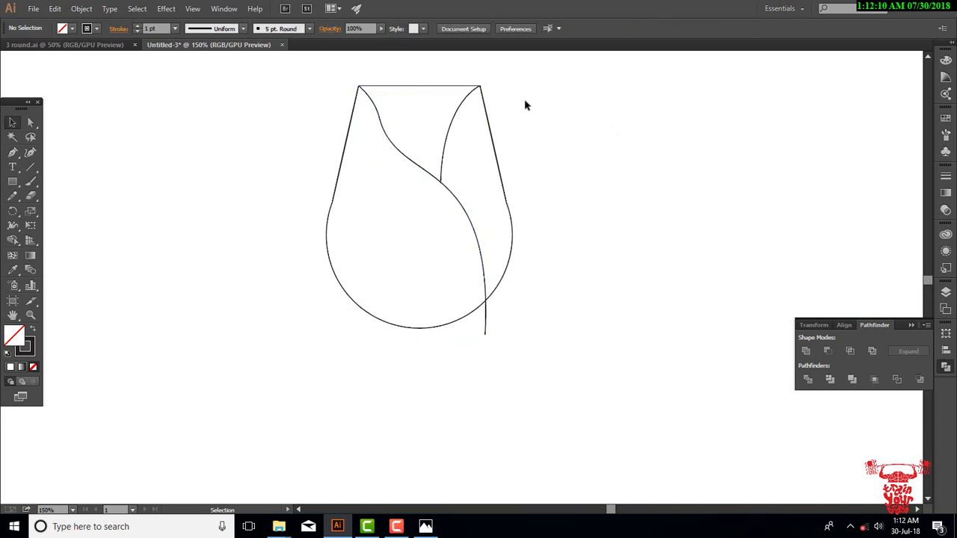
scroll(440, 68, "up", 5)
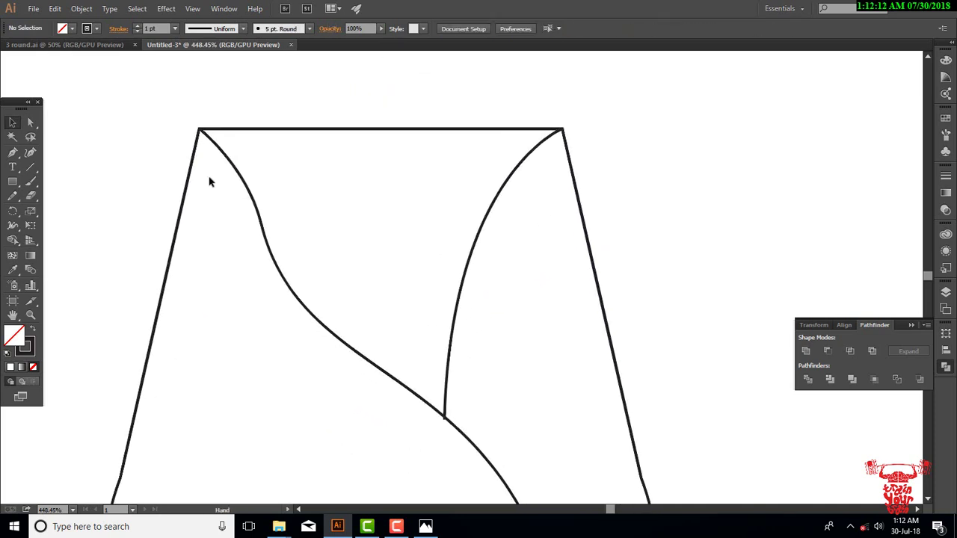
left_click(228, 155)
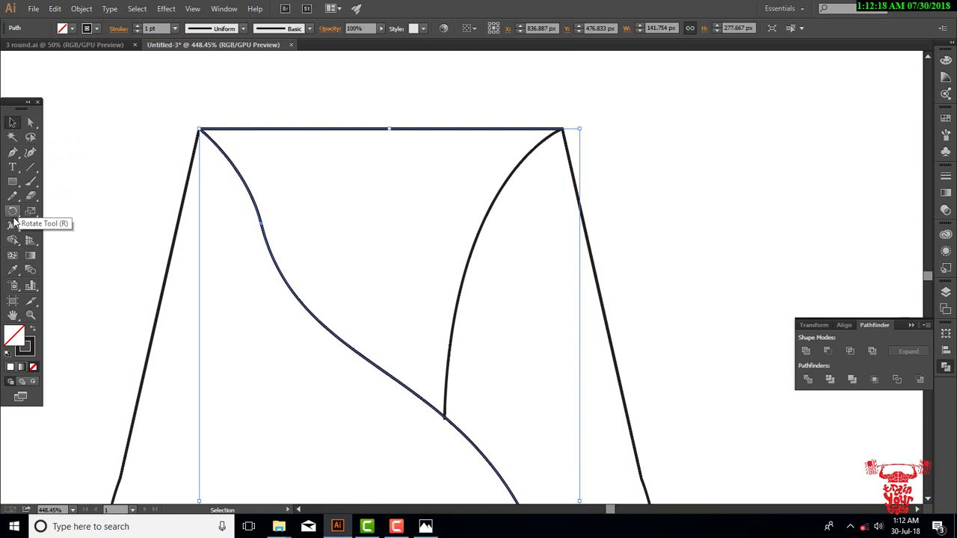
Step: Add short flaring tips past the bud's top-left and top-right corners
key("p")
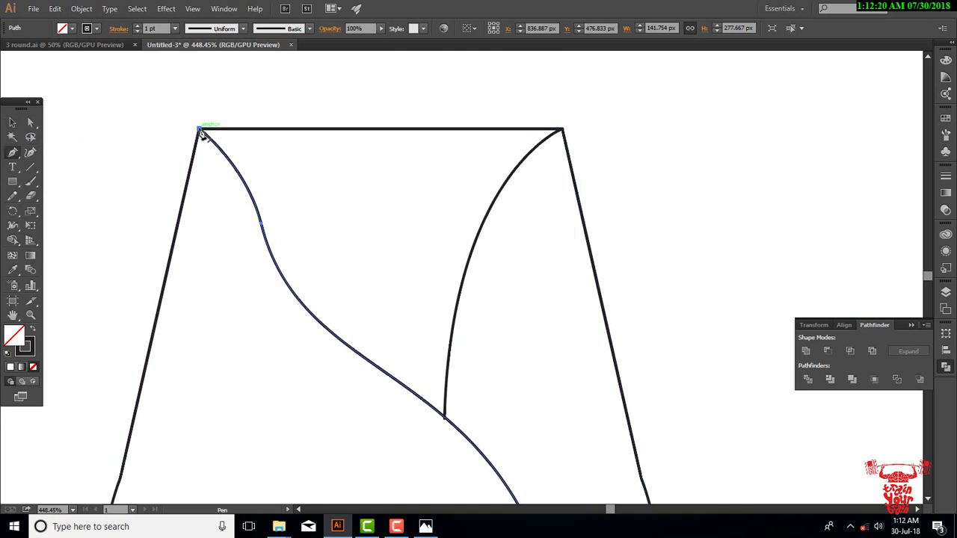
mouse_move(201, 131)
left_mouse_down()
mouse_move(271, 195)
mouse_move(228, 153)
left_mouse_up()
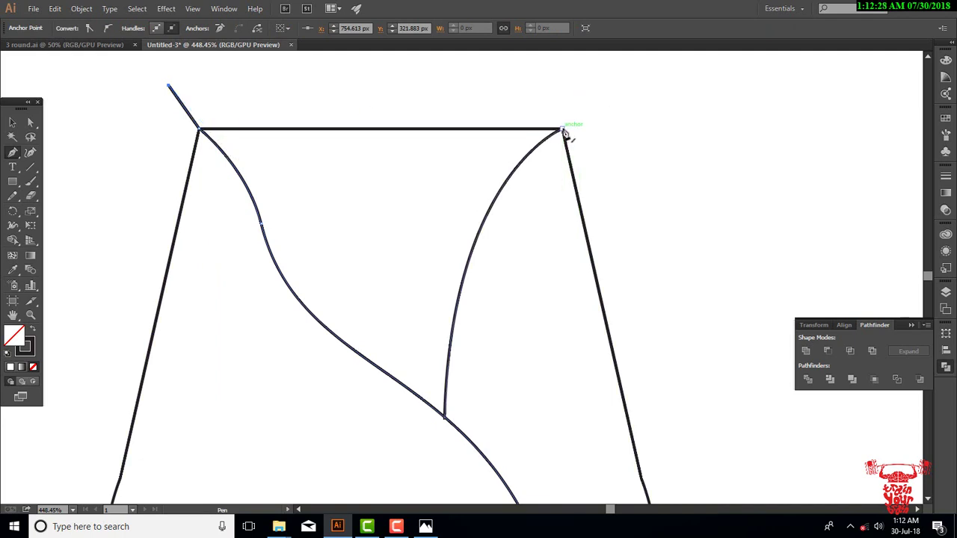
left_click_drag(564, 133, 608, 113)
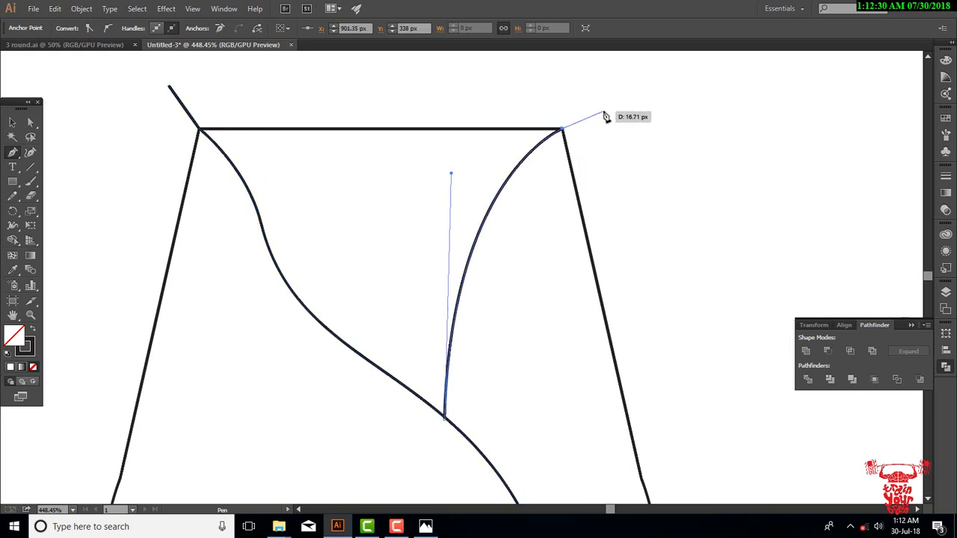
left_click(605, 110)
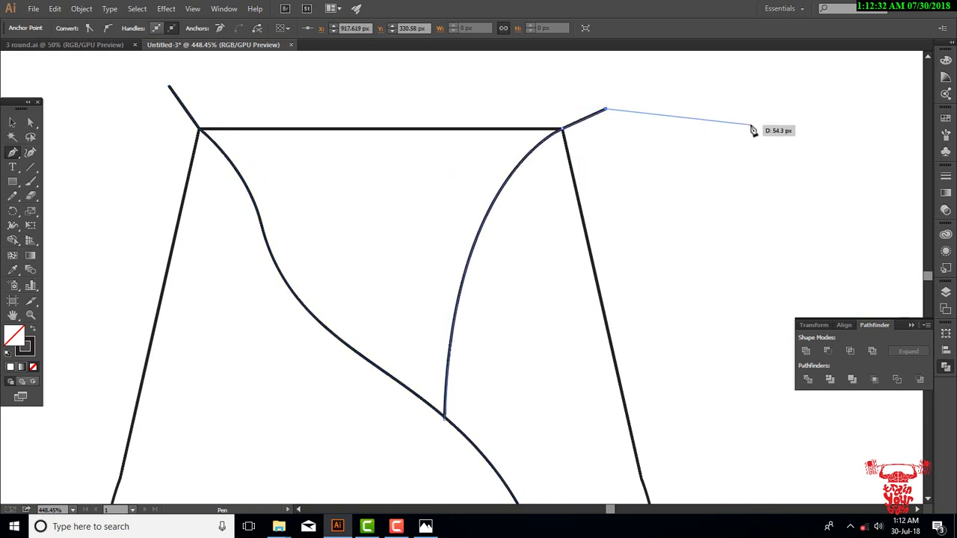
key("Escape")
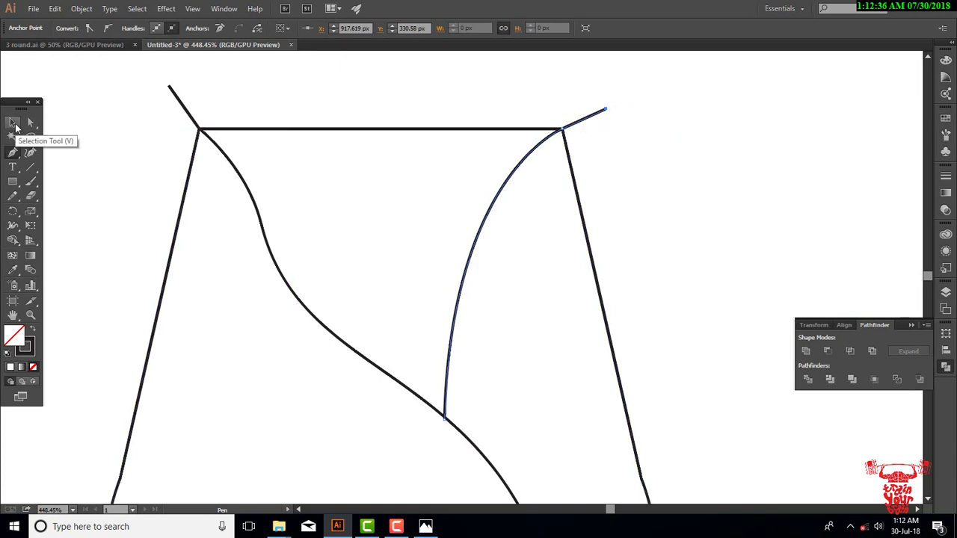
left_click(15, 127)
key("ctrl+minus")
key("ctrl+minus")
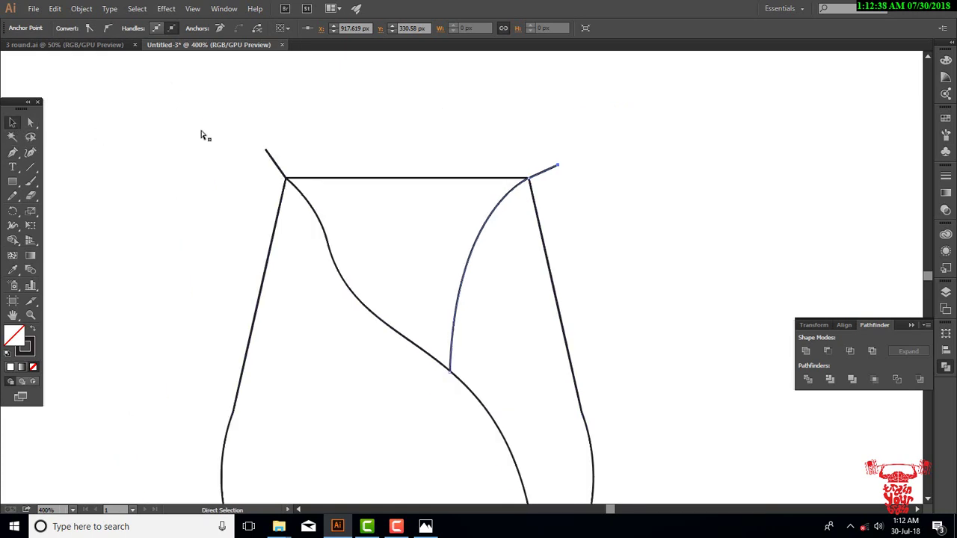
key("ctrl+minus")
key("ctrl+minus")
Step: Raise the two petal curves' stroke weight to 8 pt
left_click(568, 210)
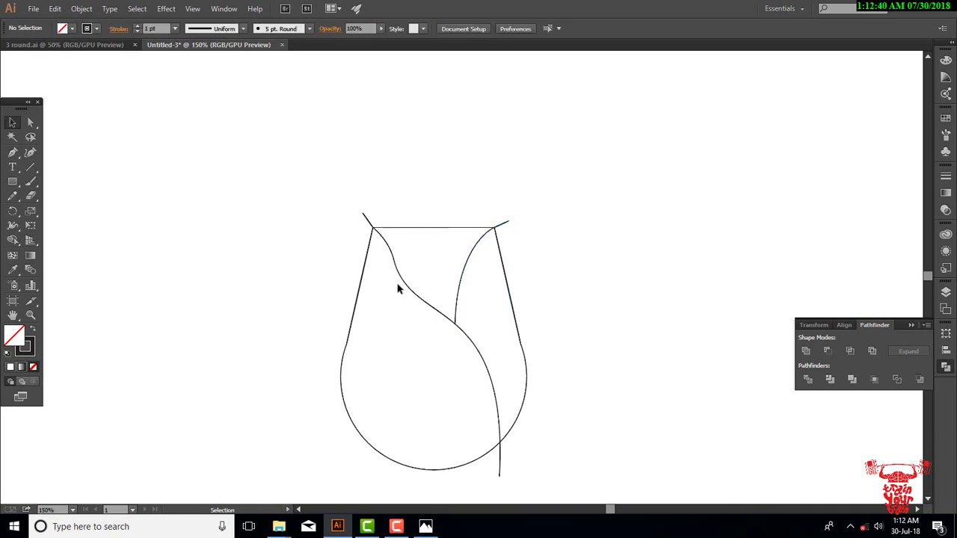
left_click(410, 288)
key("a")
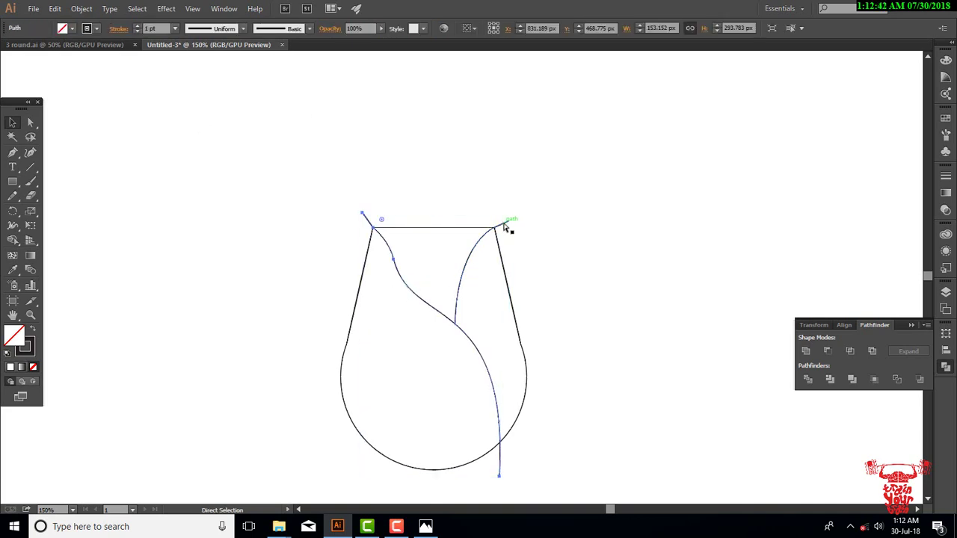
key("v")
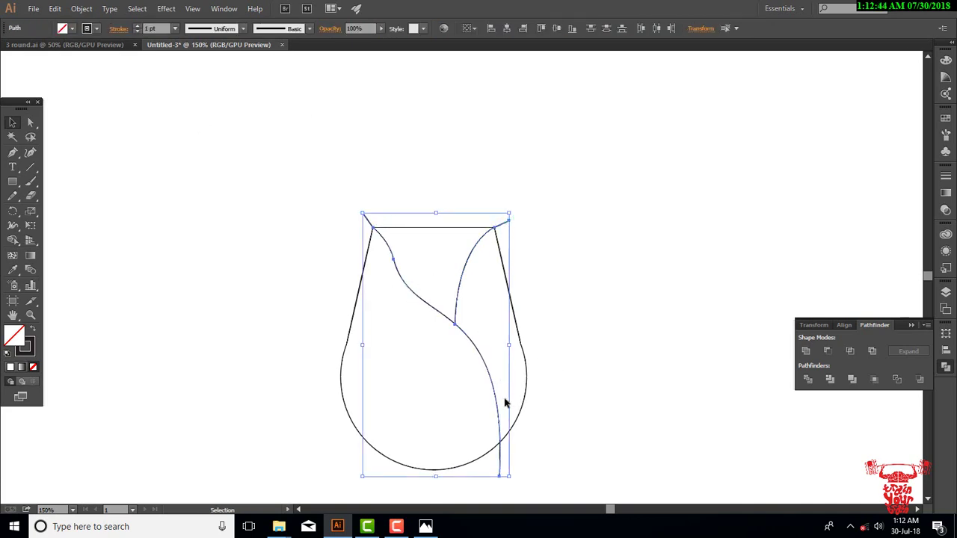
left_click(135, 26)
left_click(135, 27)
left_click(135, 26)
left_click(135, 26)
left_click(135, 26)
left_click(136, 26)
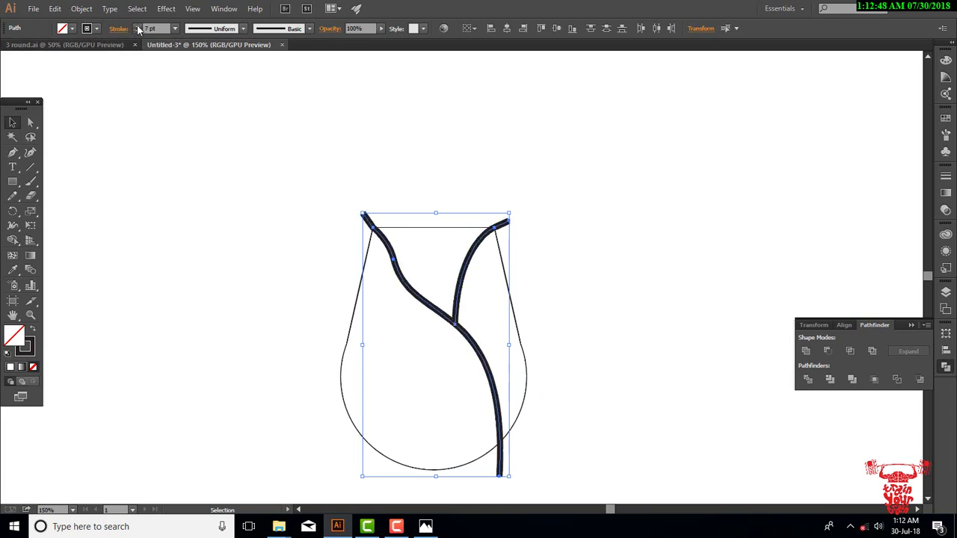
left_click(137, 26)
Step: Expand both petal strokes into filled shapes and marquee-select the whole bud drawing
left_click(348, 188)
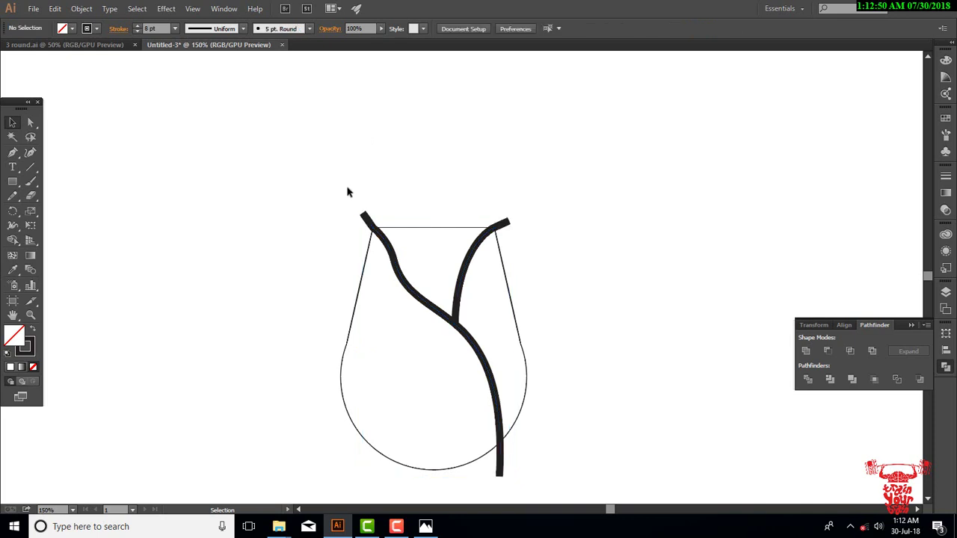
left_click(374, 221)
left_click(507, 222, "shift")
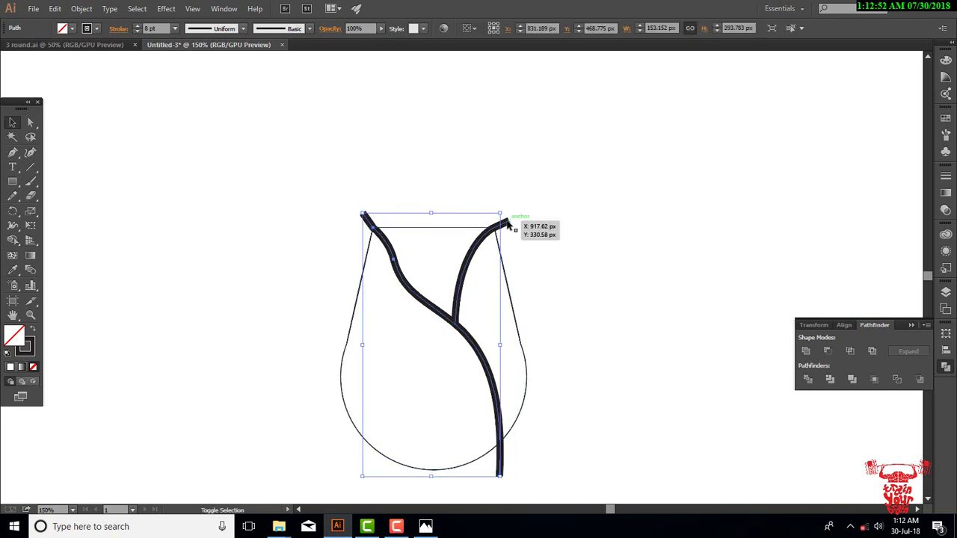
left_click(80, 8)
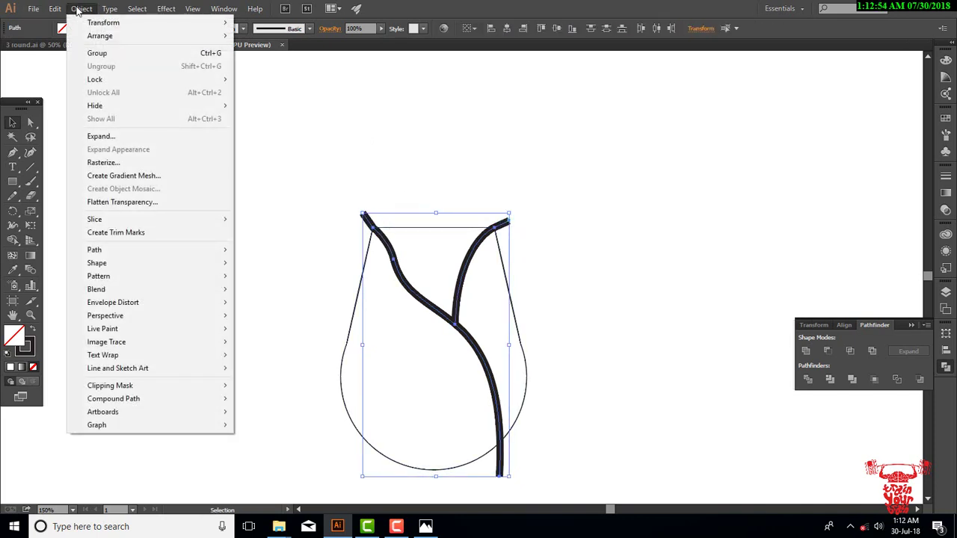
left_click(128, 138)
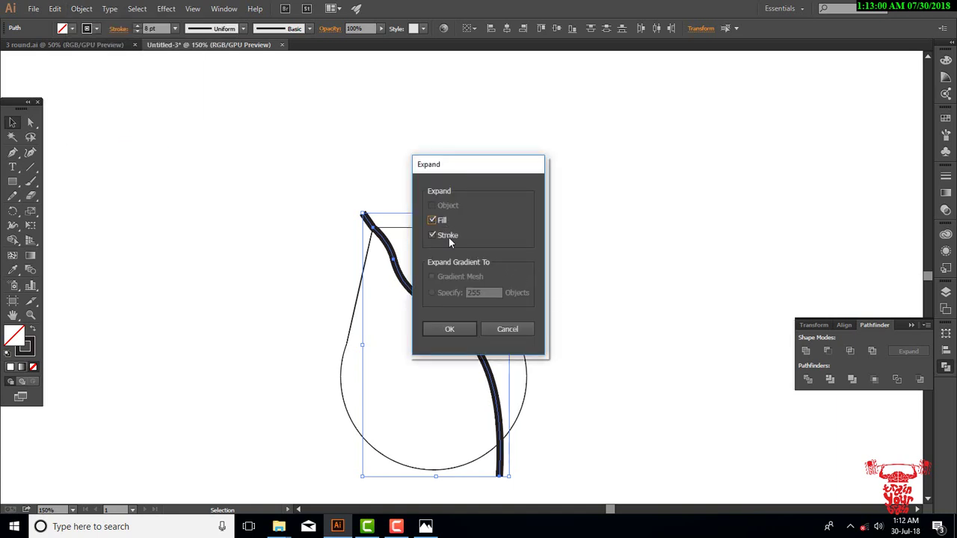
left_click(452, 330)
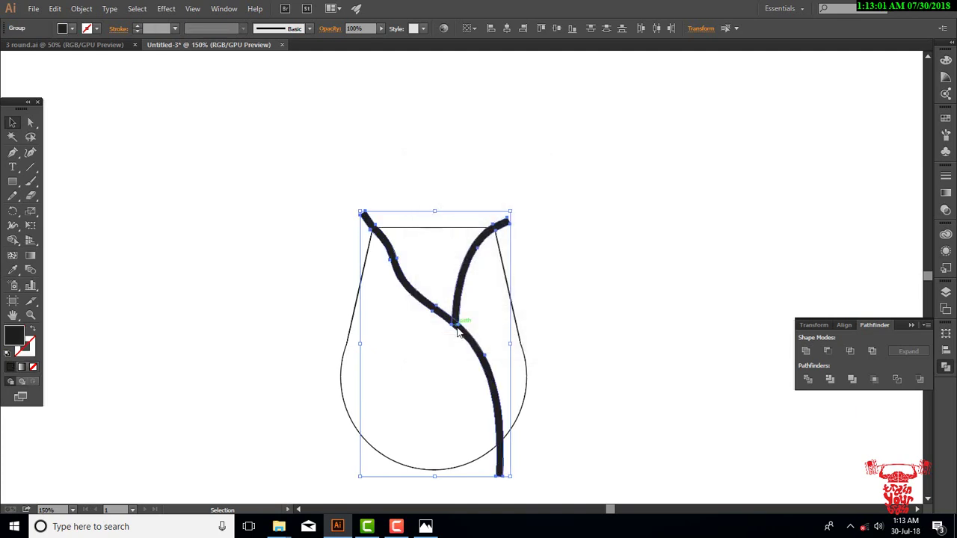
left_click(641, 240)
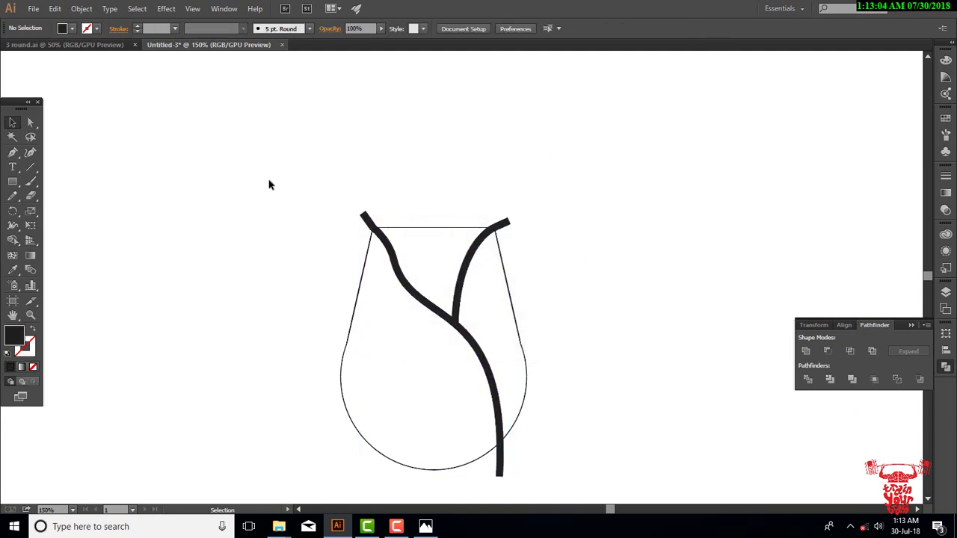
left_click_drag(269, 181, 659, 491)
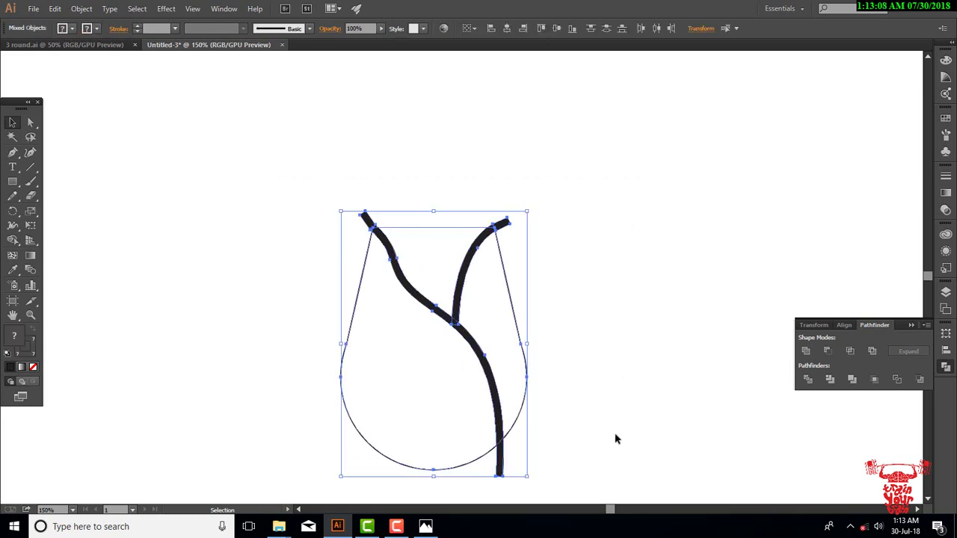
Step: Merge the pieces along the long curved stroke with the Shape Builder
key("ctrl+space")
left_click_drag(586, 369, 638, 396)
left_click_drag(550, 392, 572, 320)
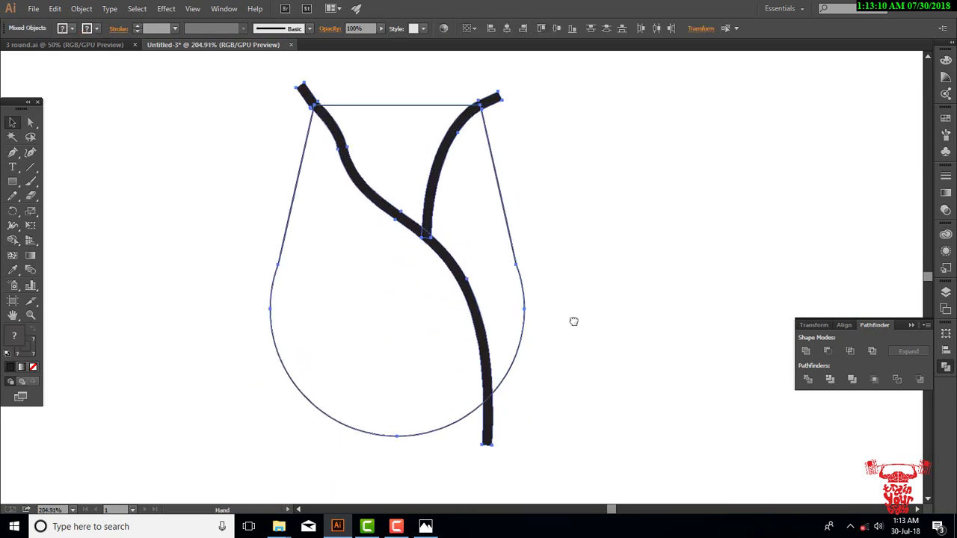
left_click(12, 240)
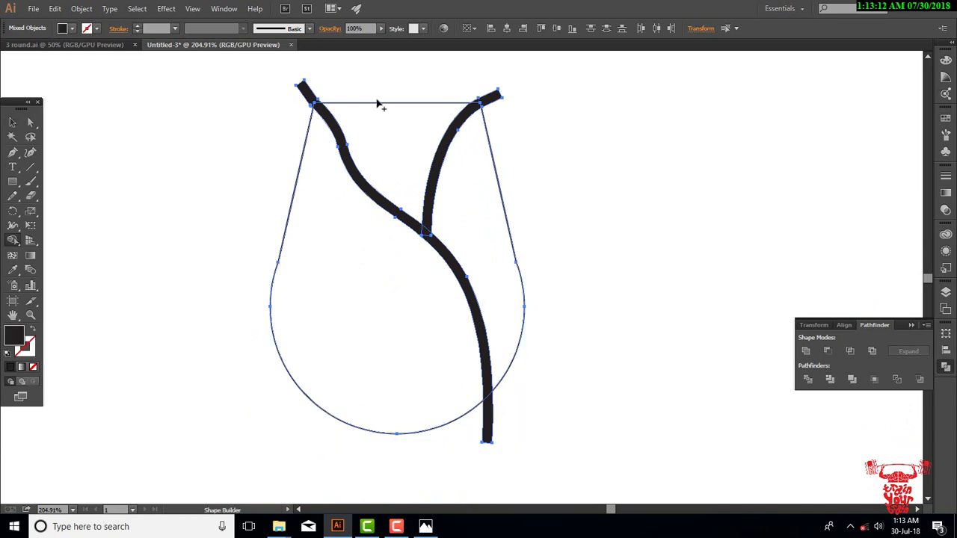
left_click_drag(304, 88, 330, 121)
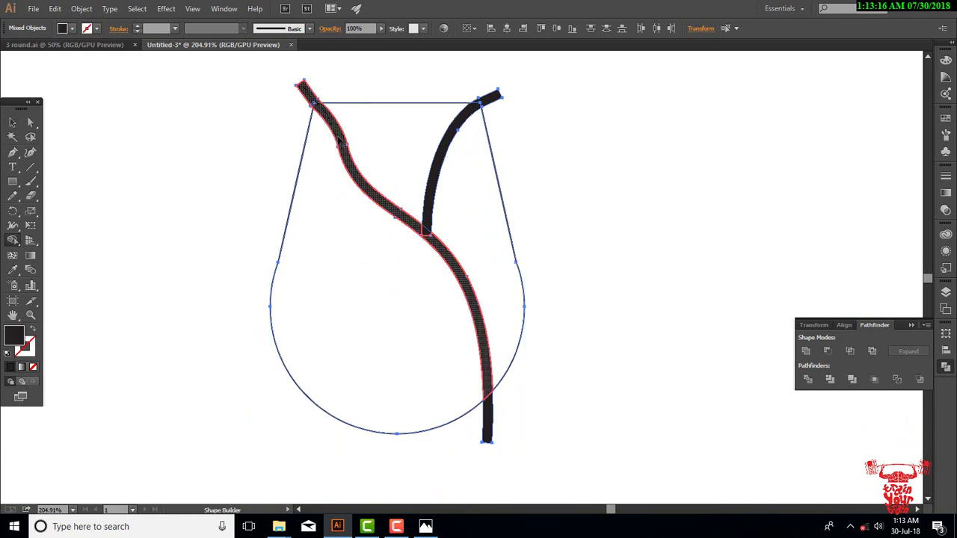
mouse_move(363, 183)
left_mouse_down()
mouse_move(432, 234)
mouse_move(442, 155)
mouse_move(493, 109)
left_mouse_up()
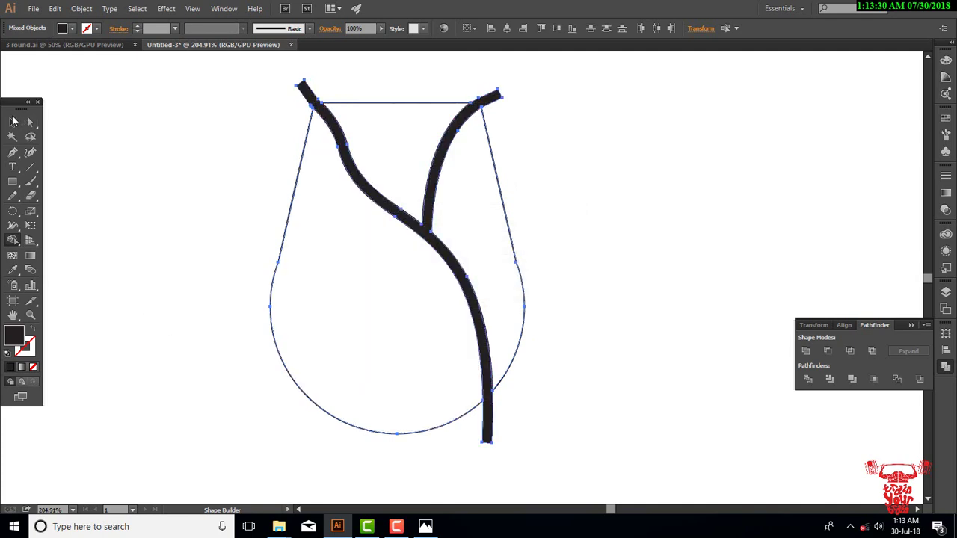
Step: Delete the thick black stroke shape, leaving gaps between the petal pieces
left_click(13, 122)
left_click(147, 137)
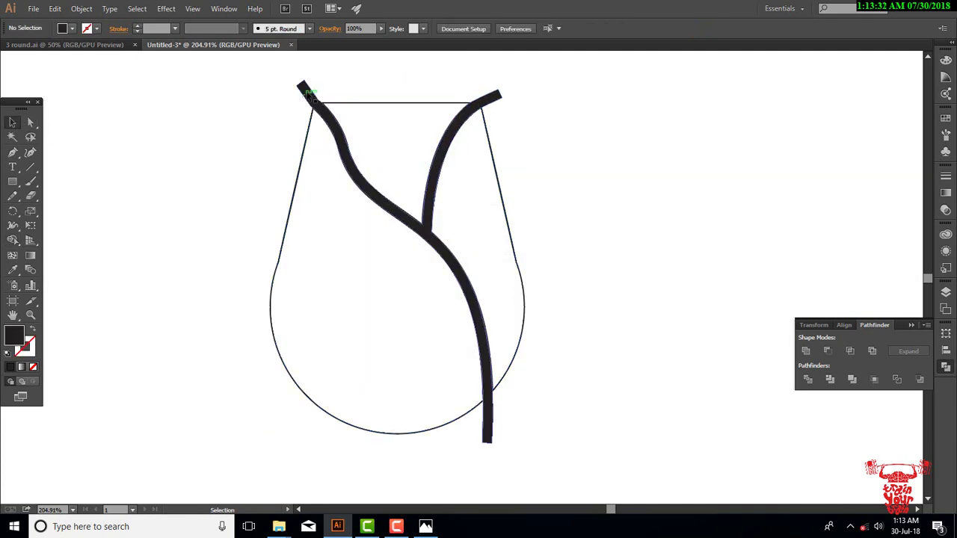
left_click(306, 91)
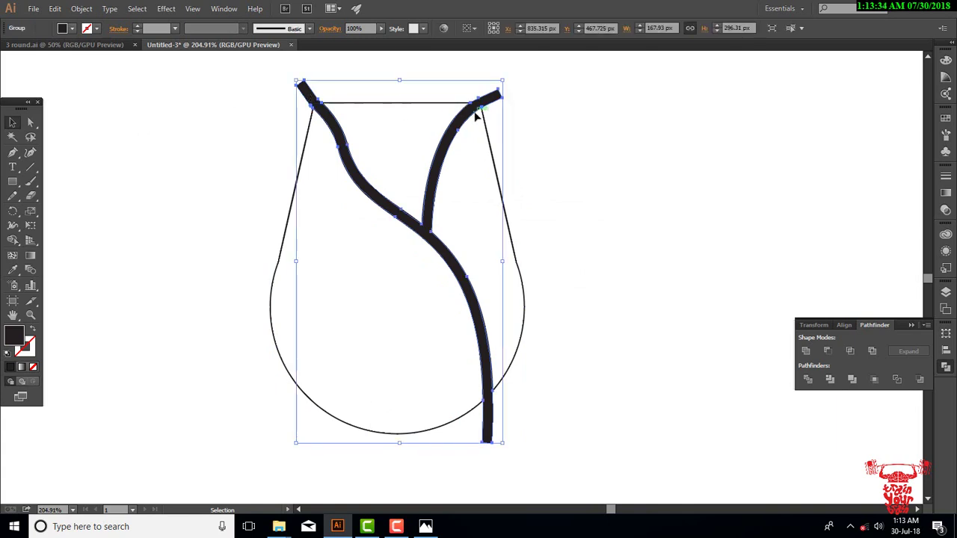
key("Delete")
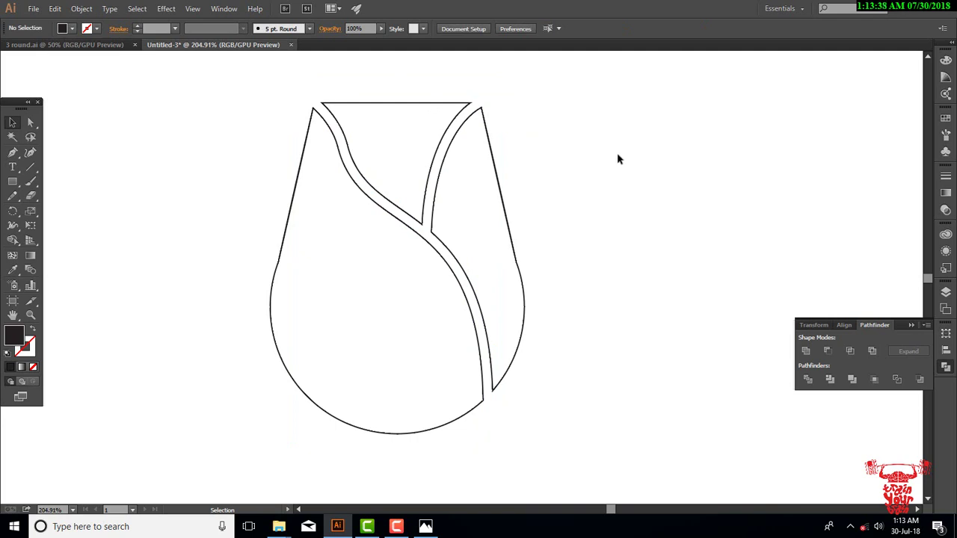
Step: Scale the bud down to about 153 × 200 px and move it higher
key("ctrl+1")
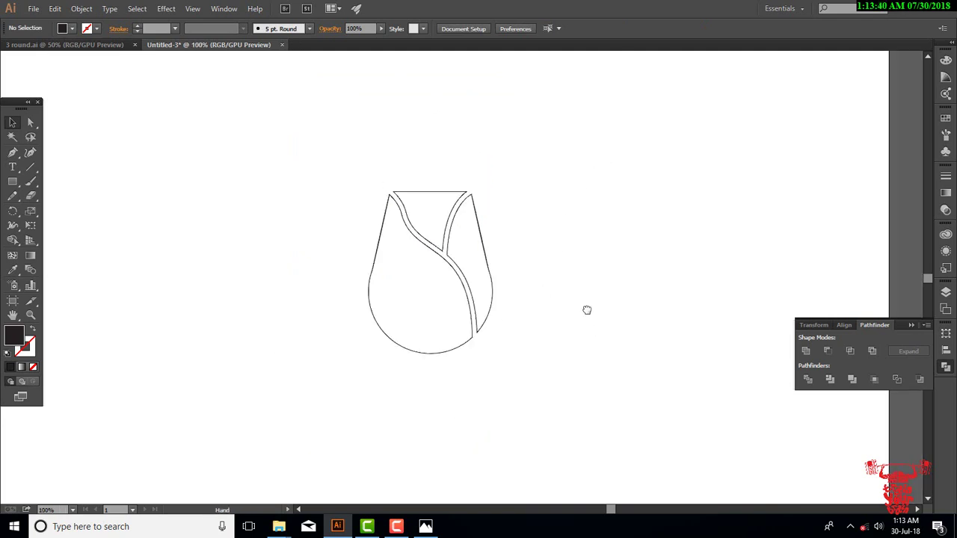
left_click_drag(587, 309, 586, 254)
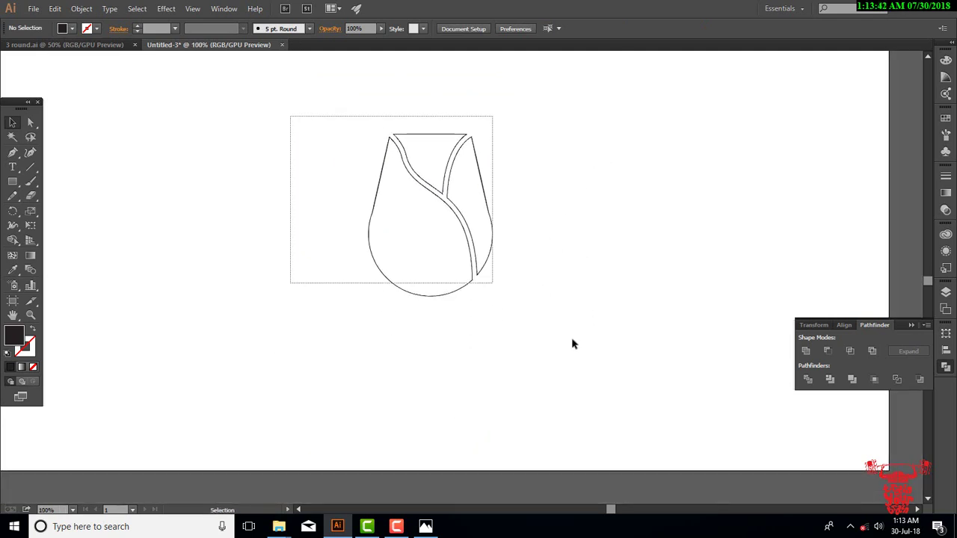
left_click_drag(291, 120, 571, 337)
left_click_drag(492, 295, 473, 276)
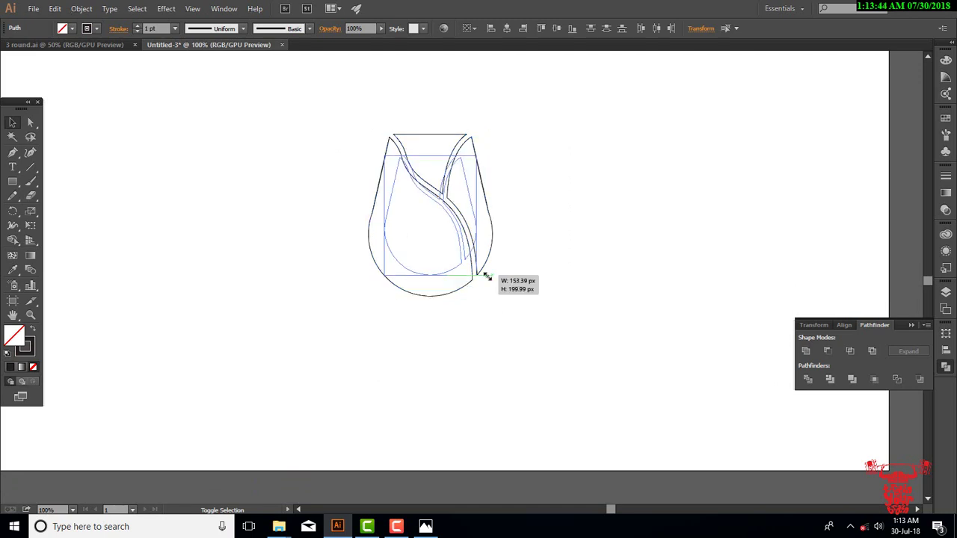
left_click_drag(469, 238, 468, 213)
left_click(519, 212)
Step: Zoom in closely on the resized bud
key("z")
left_click_drag(459, 161, 671, 308)
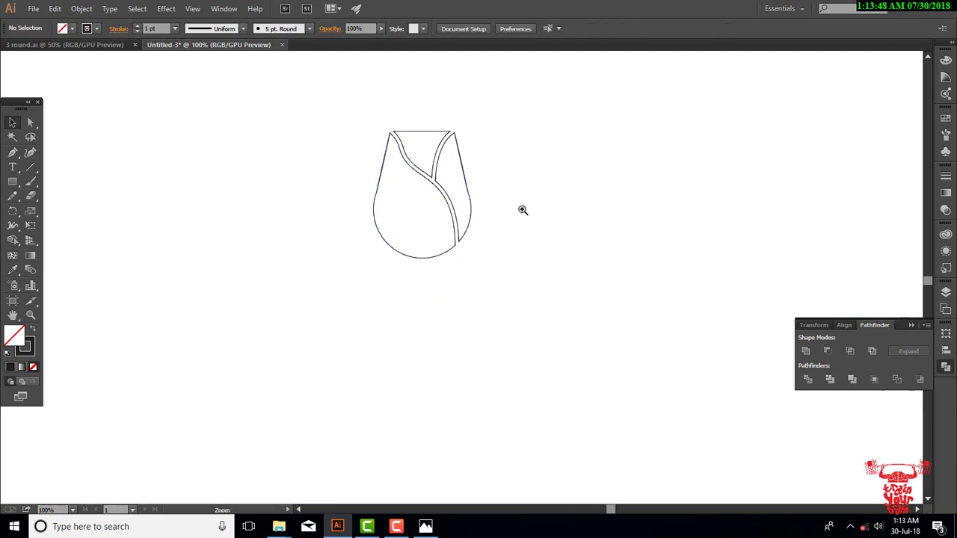
key("v")
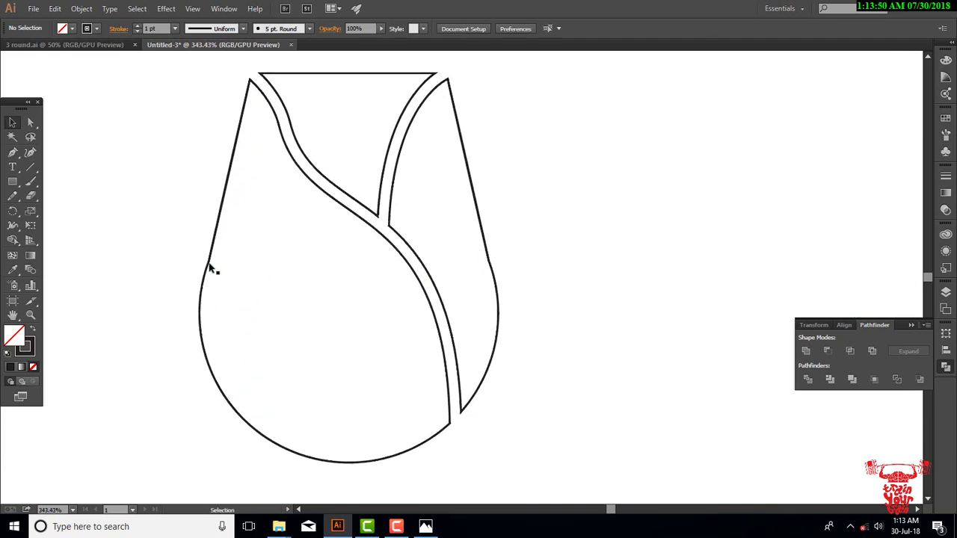
left_click(211, 267)
left_click(438, 263)
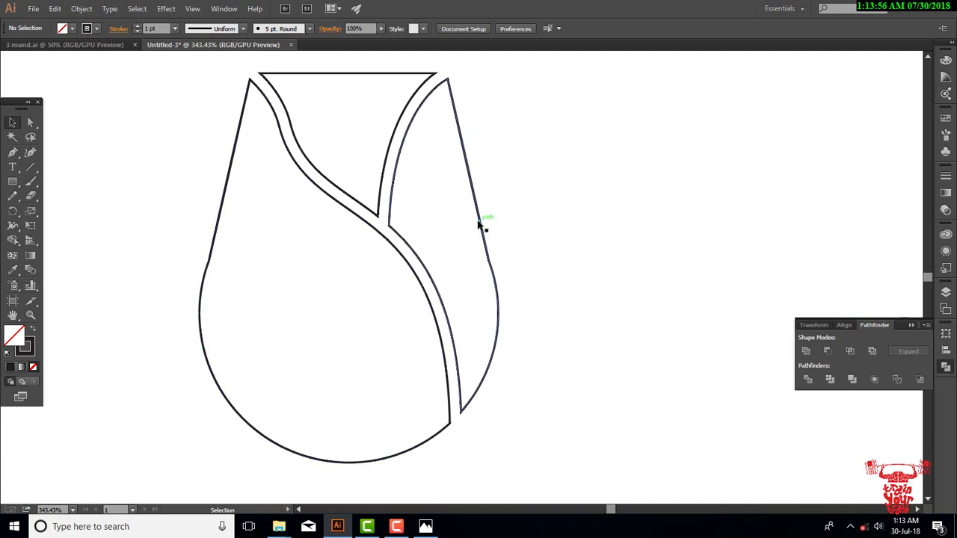
left_click(31, 123)
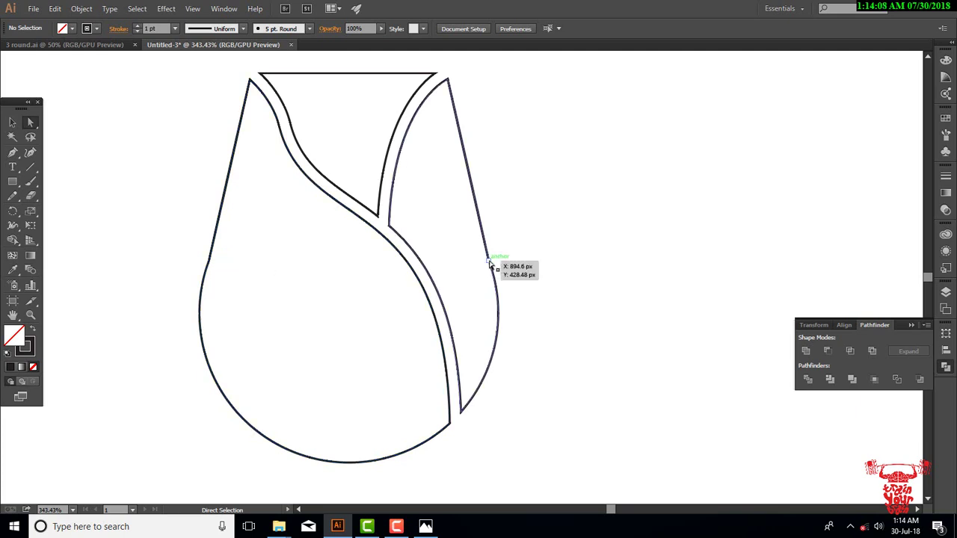
Step: Inspect the left petal's anchors and add an anchor point to its outer outline
left_click(251, 82)
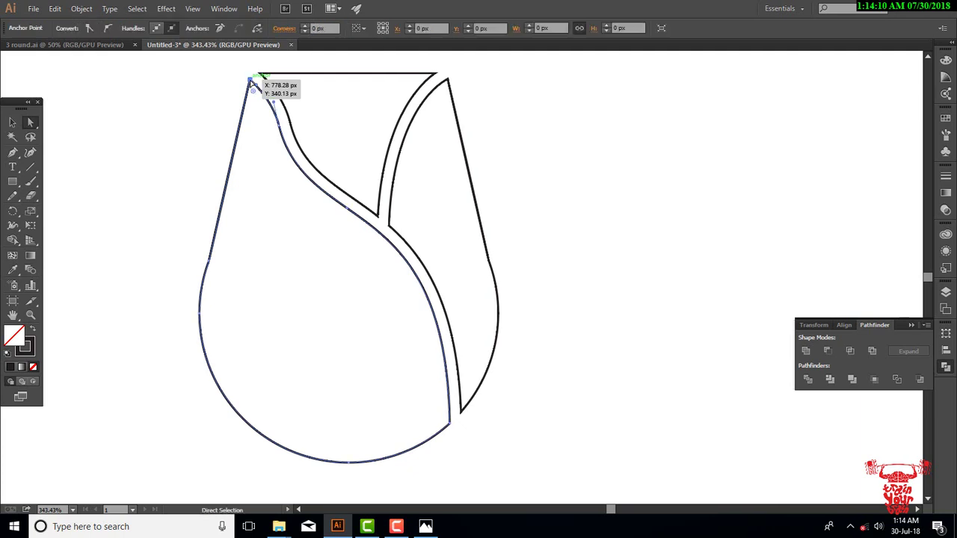
left_click(210, 264)
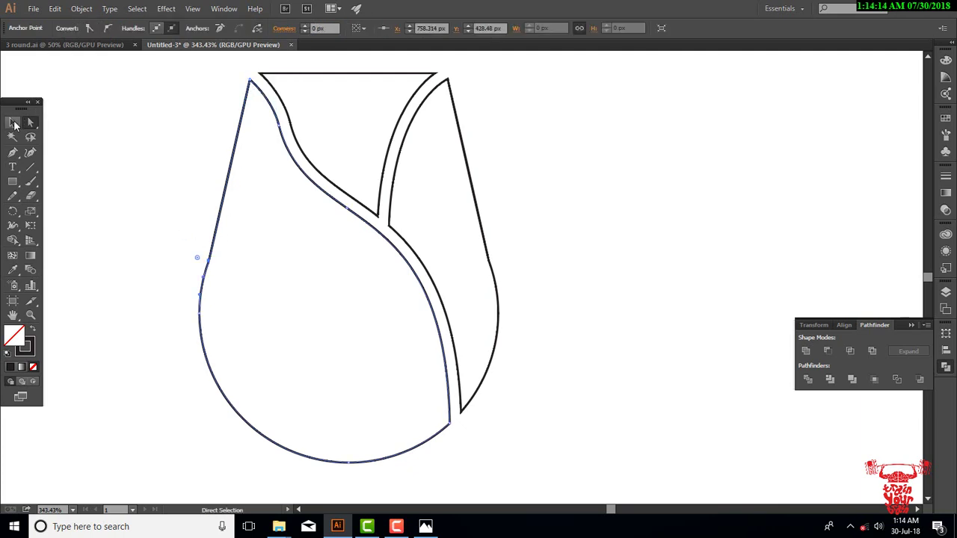
left_click(14, 123)
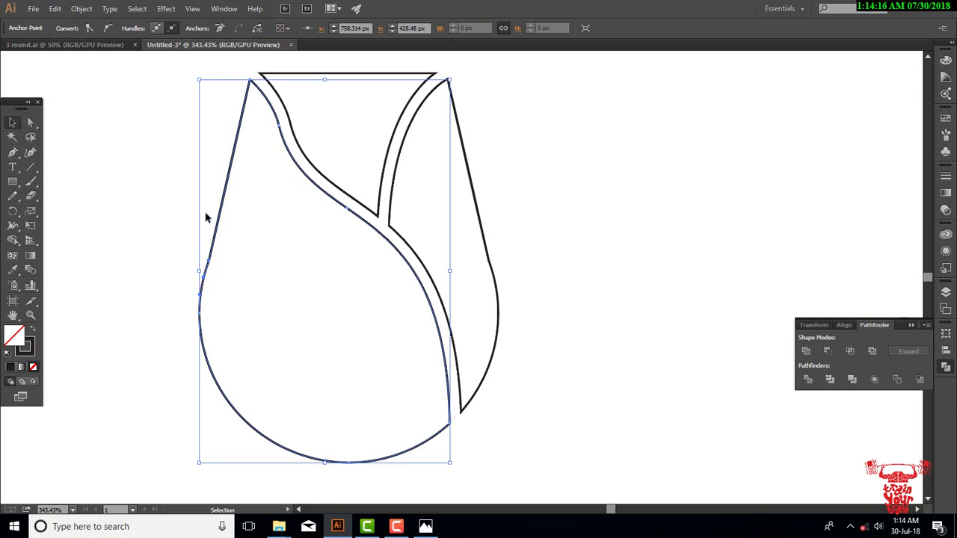
key("p")
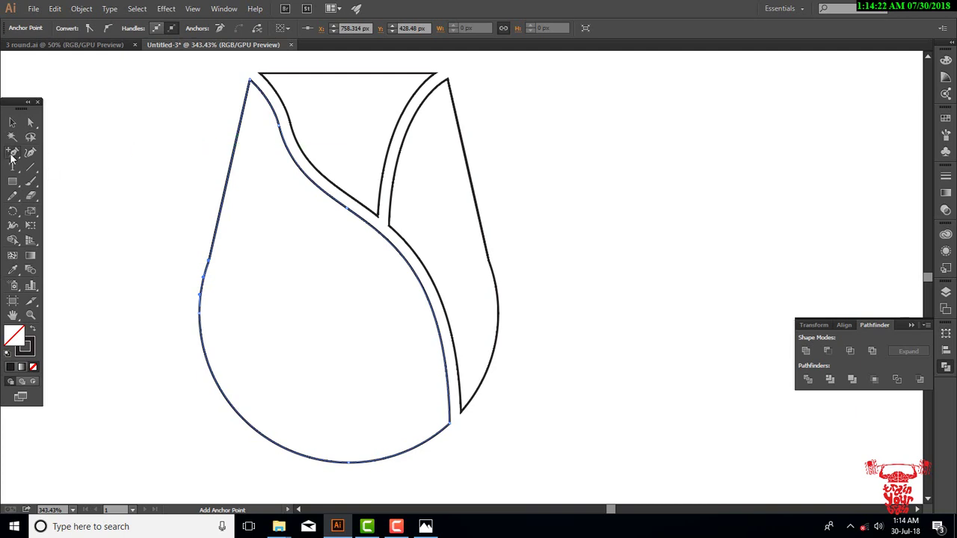
left_click_drag(13, 153, 65, 165)
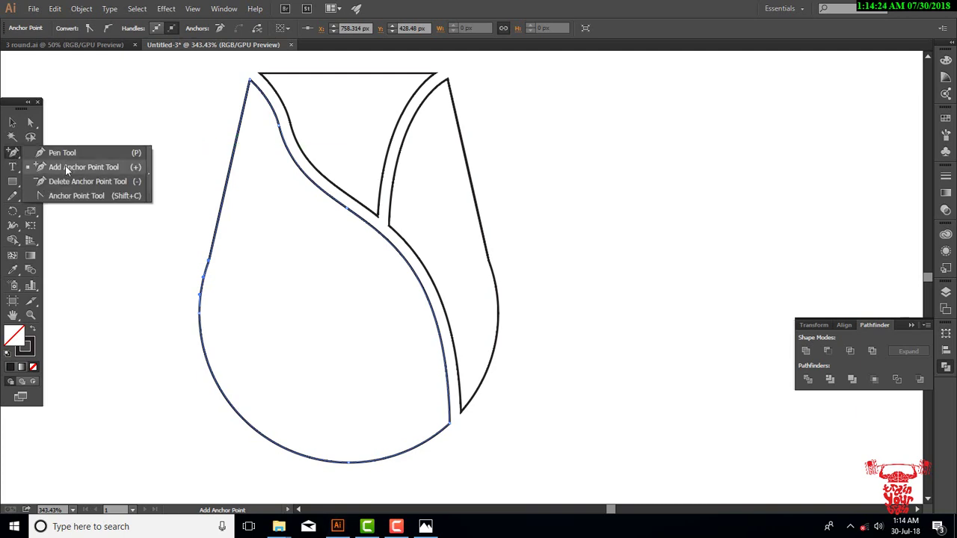
left_click(240, 130)
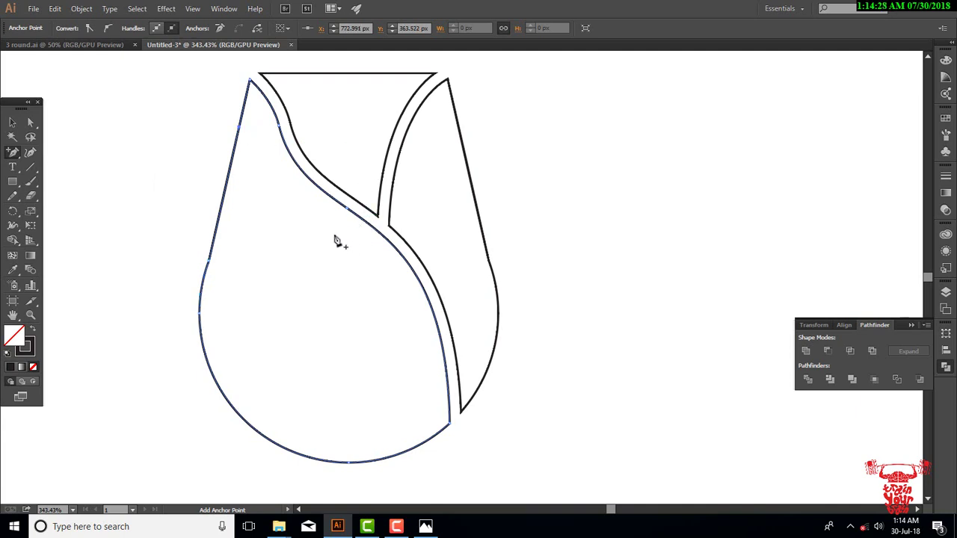
Step: Delete the surplus anchors on the left petal's edge and the right petal's edge
left_click(459, 131)
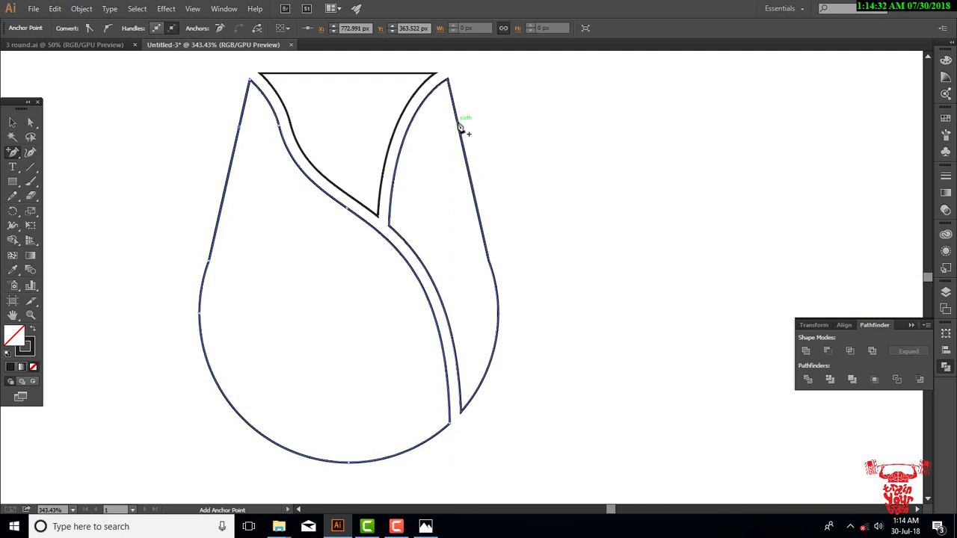
left_click(460, 130)
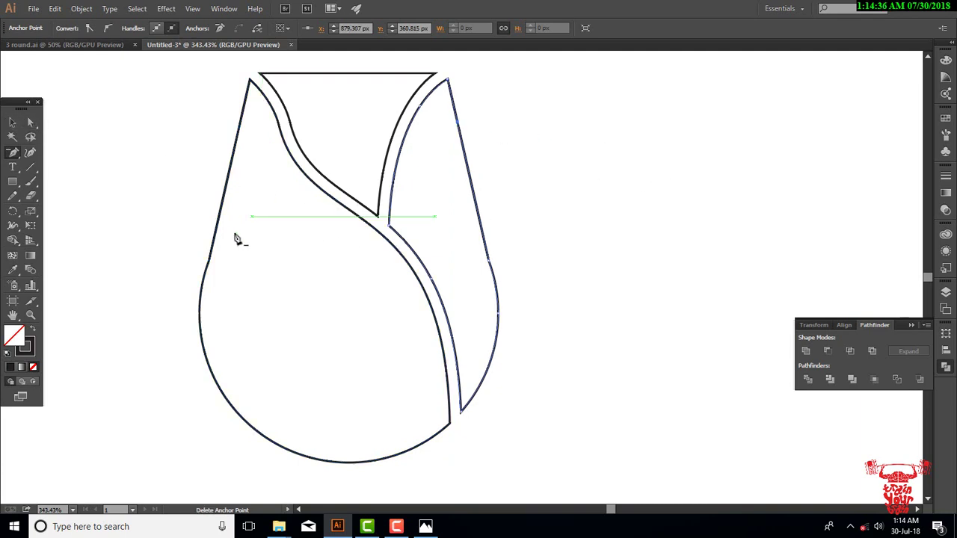
left_click(215, 254, "ctrl+shift")
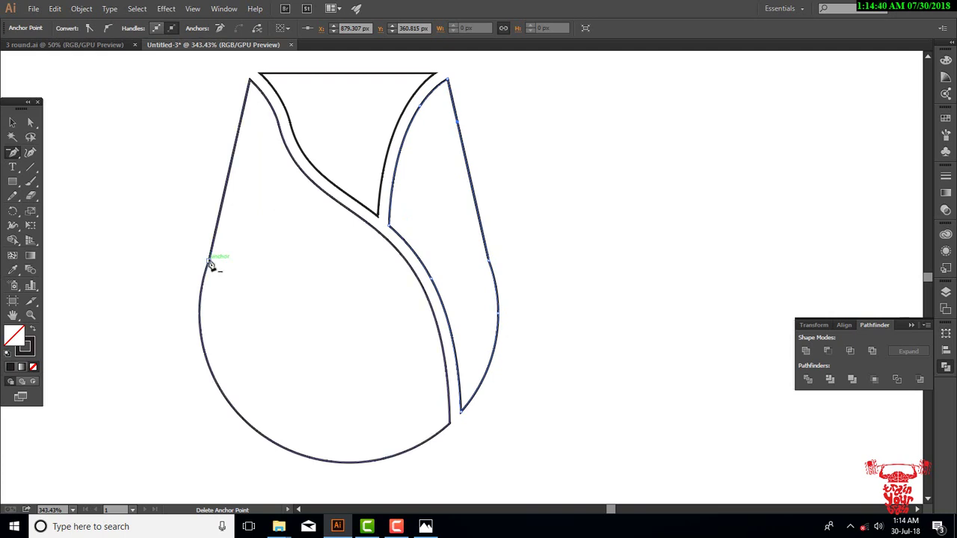
left_click(210, 258)
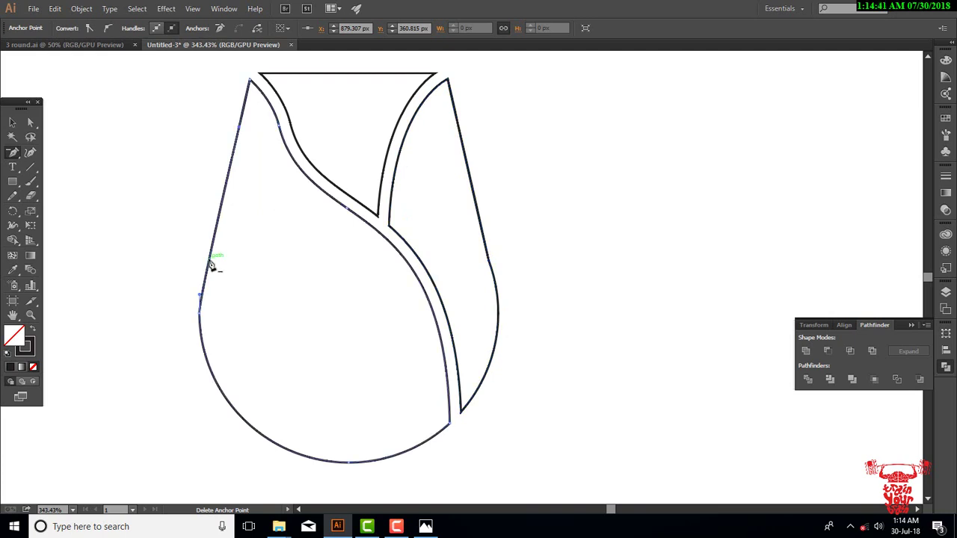
left_click(490, 265)
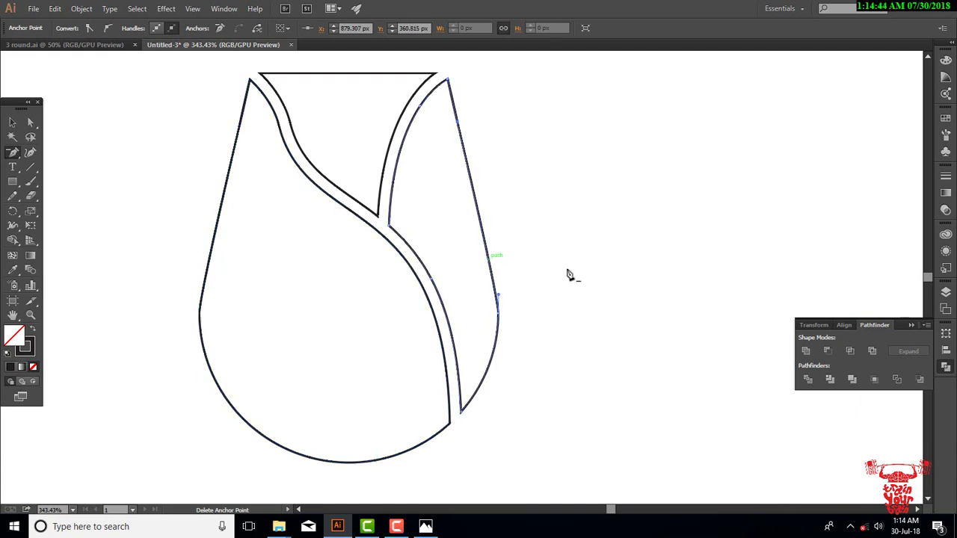
key("v")
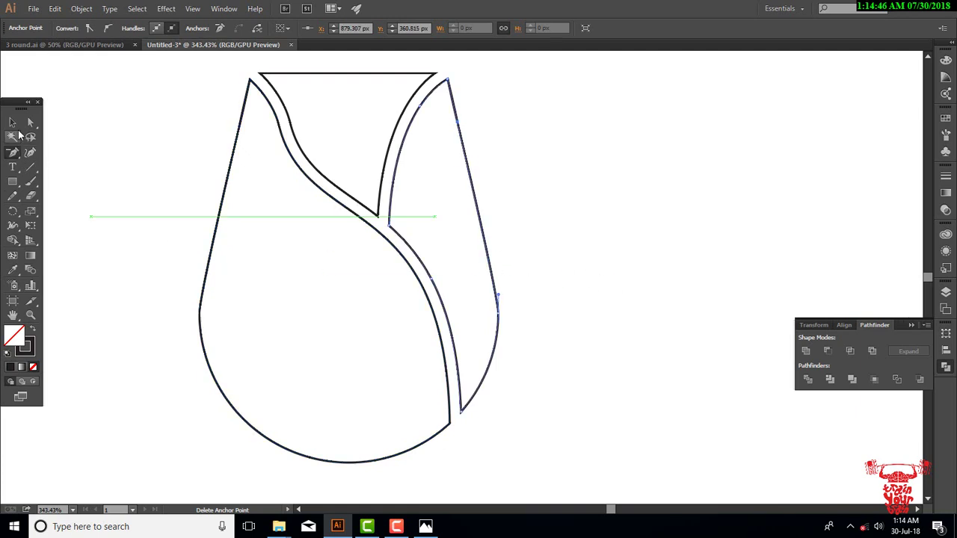
left_click(688, 277)
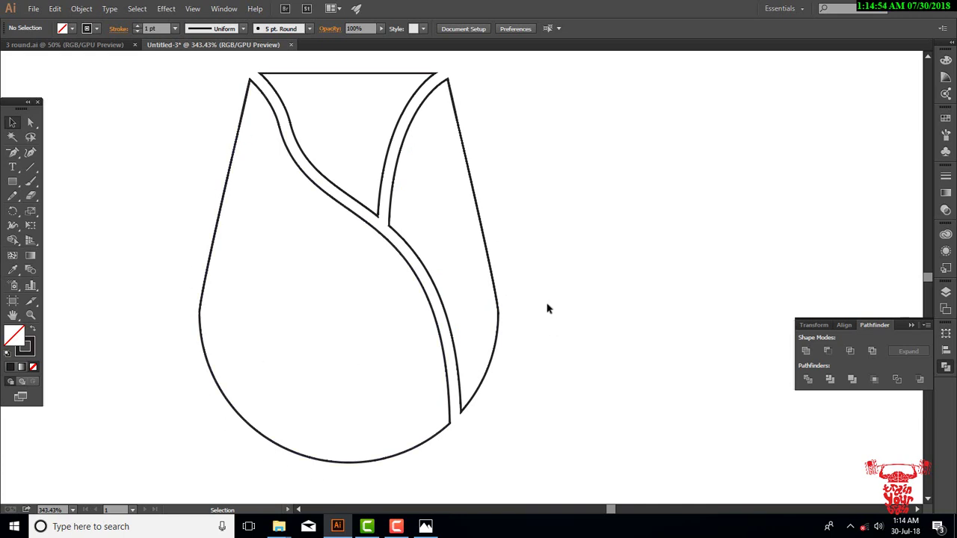
Step: Draw a tall thin rectangle, about 20 × 140 px, below the bud as the stem
key("ctrl+minus")
key("ctrl+minus")
key("ctrl+a")
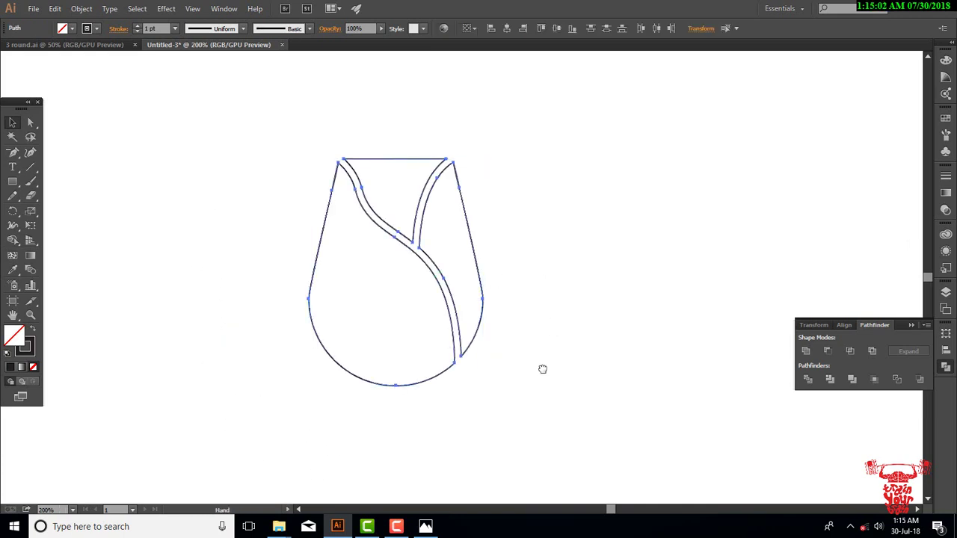
left_click_drag(542, 366, 534, 308)
left_click(345, 326)
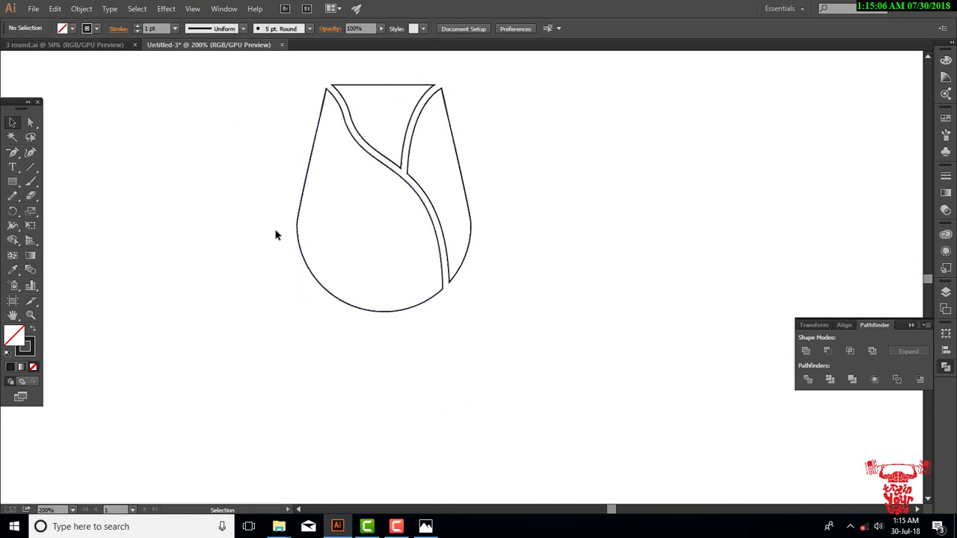
left_click(13, 182)
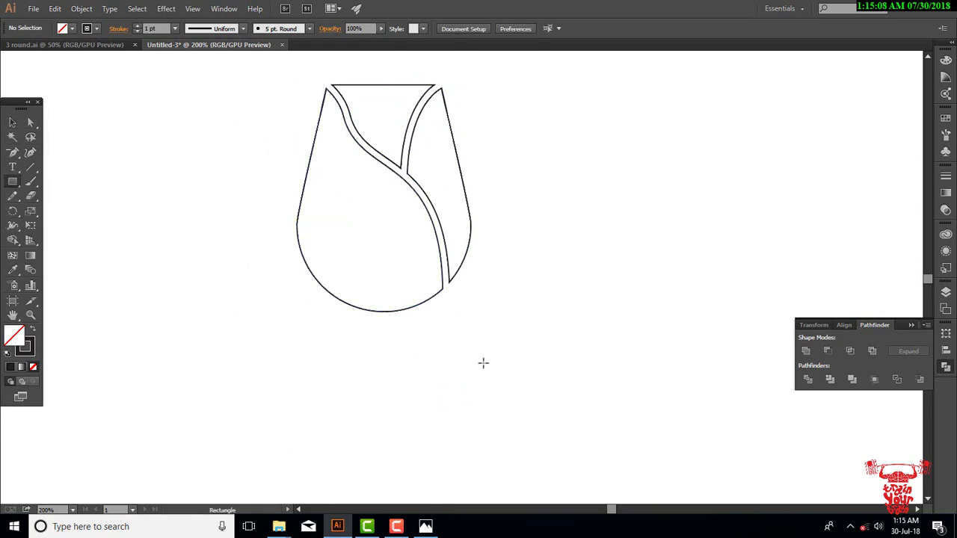
left_click_drag(368, 309, 394, 479)
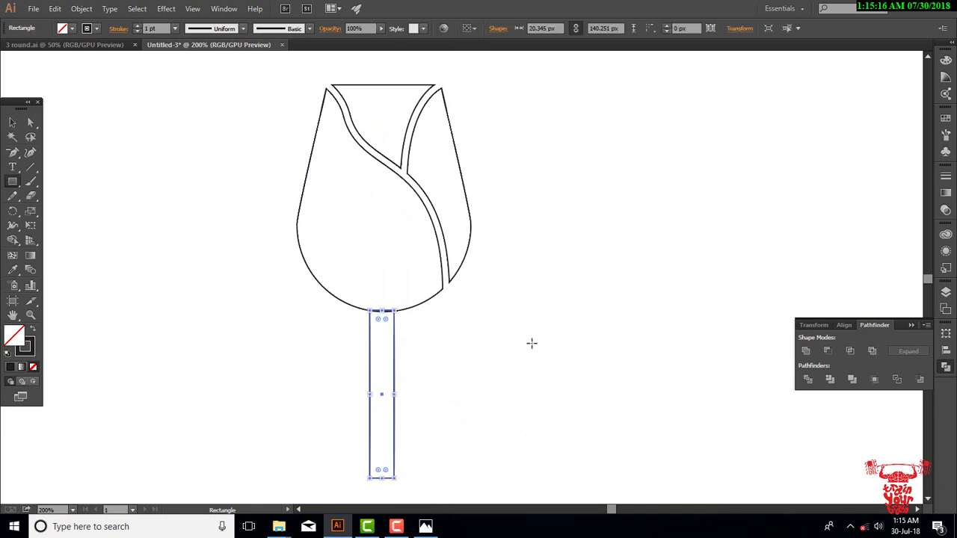
Step: Narrow the stem rectangle to about 17 px wide
left_click(12, 121)
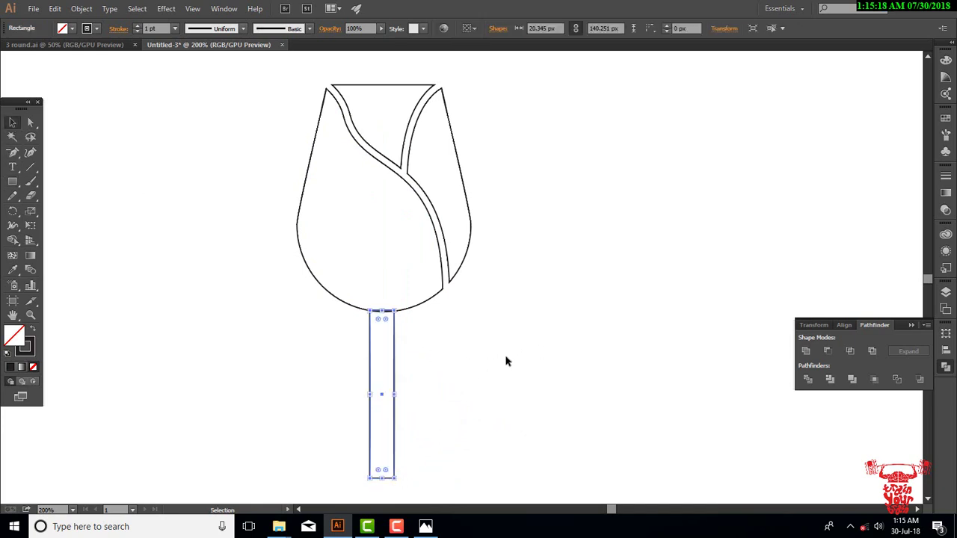
left_click(505, 361)
left_click_drag(396, 393, 388, 396)
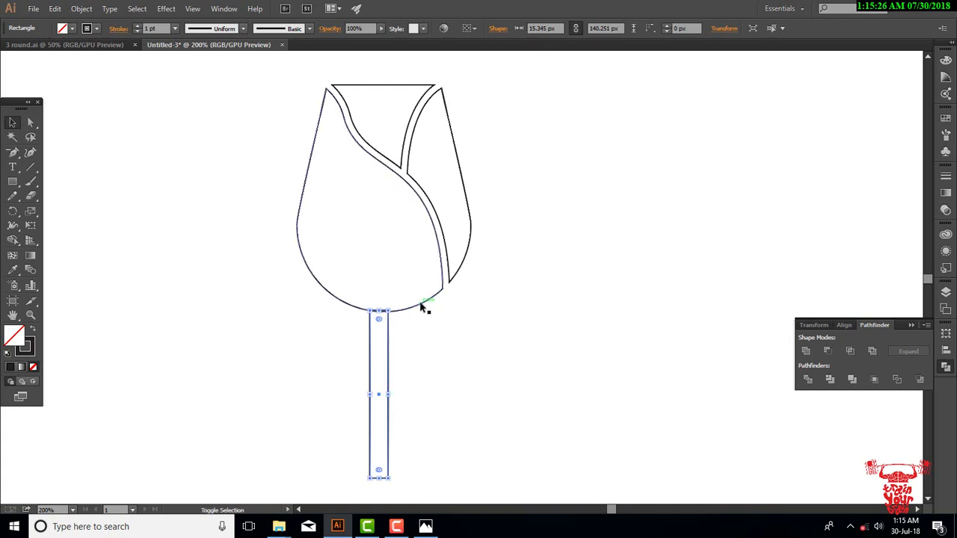
Step: Centre the stem horizontally under the tulip head with Horizontal Align Center
left_click_drag(504, 85, 236, 252)
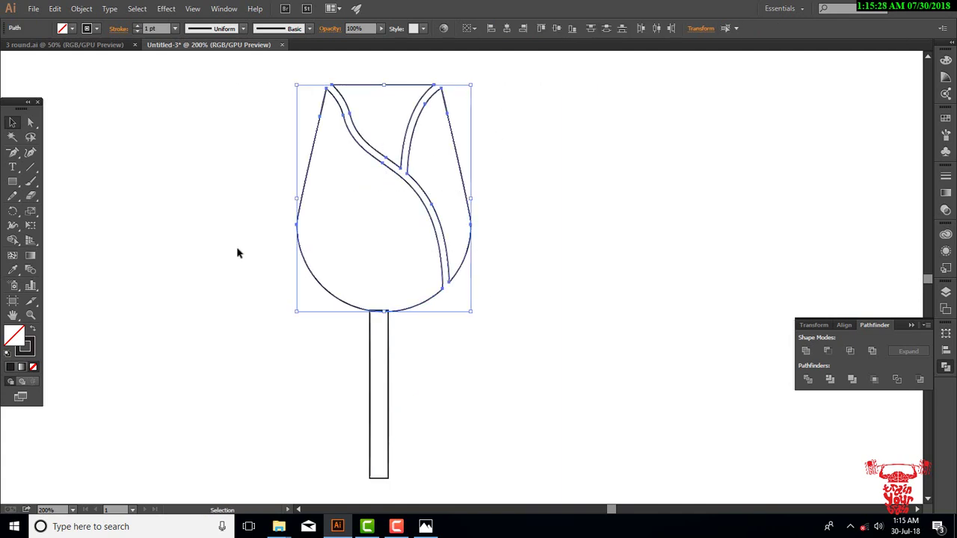
left_click(571, 282)
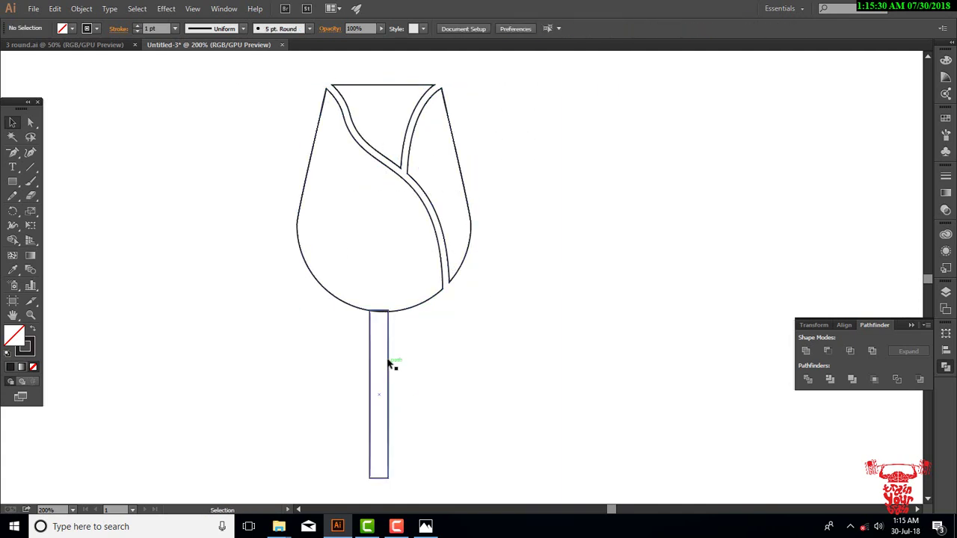
left_click(389, 364)
left_click(420, 307, "shift")
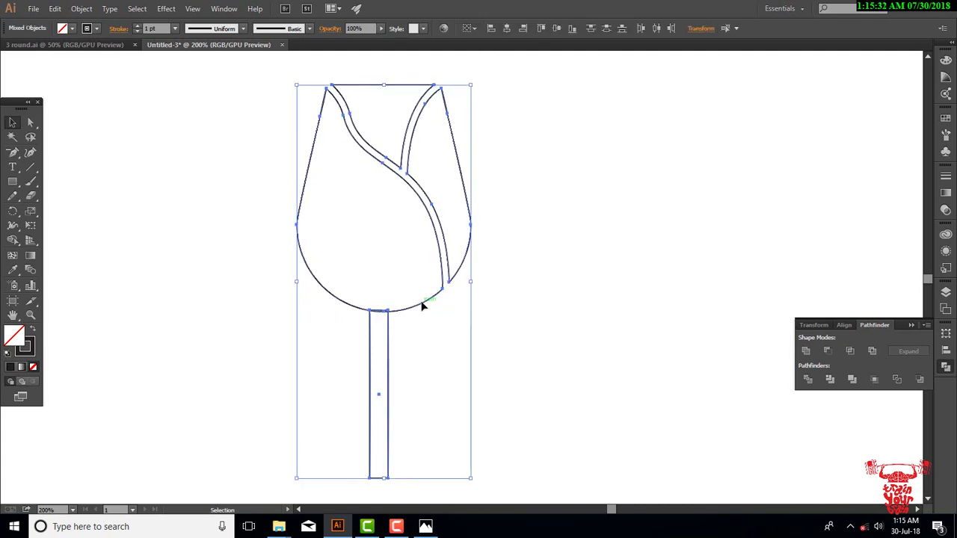
left_click(508, 29)
left_click(613, 307)
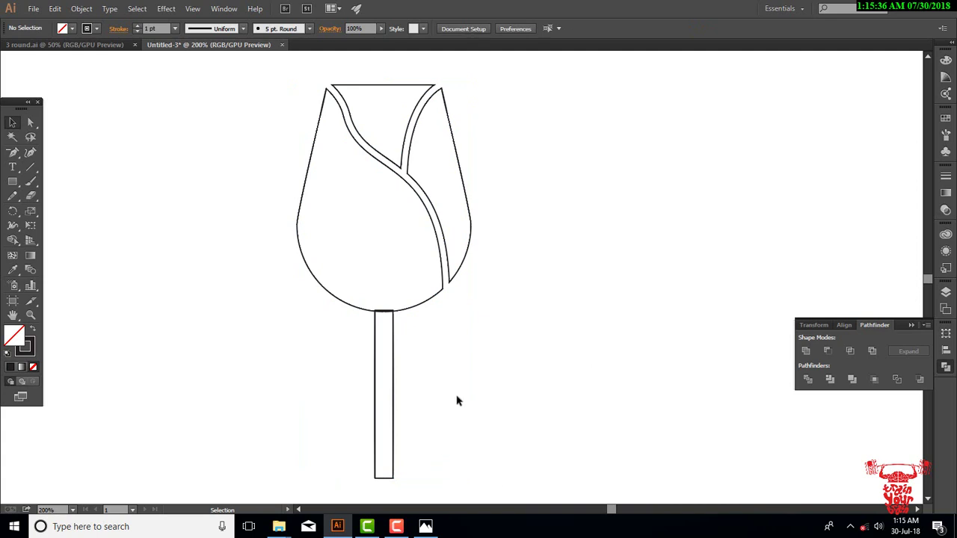
Step: Lower the stem slightly to leave a small gap below the tulip head
left_click_drag(538, 429, 536, 401)
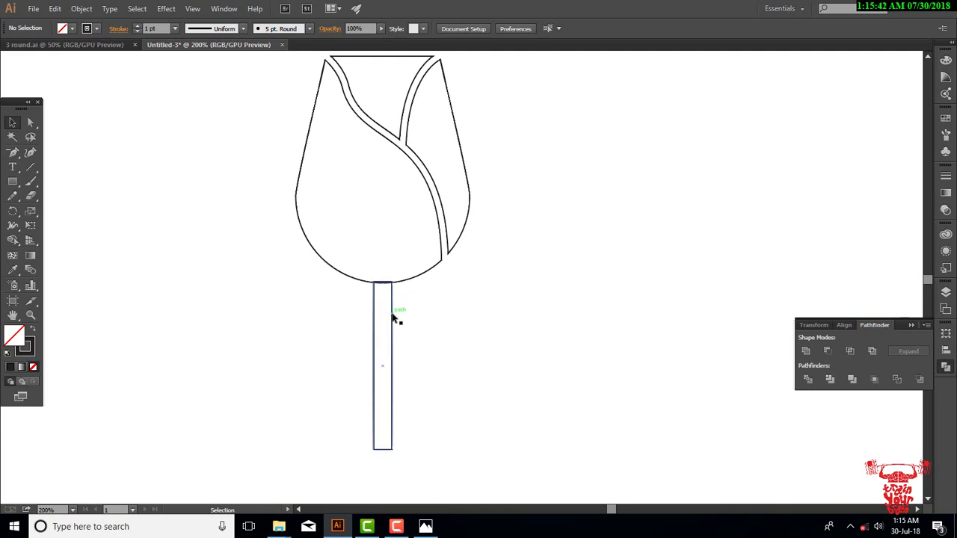
left_click_drag(394, 318, 395, 336)
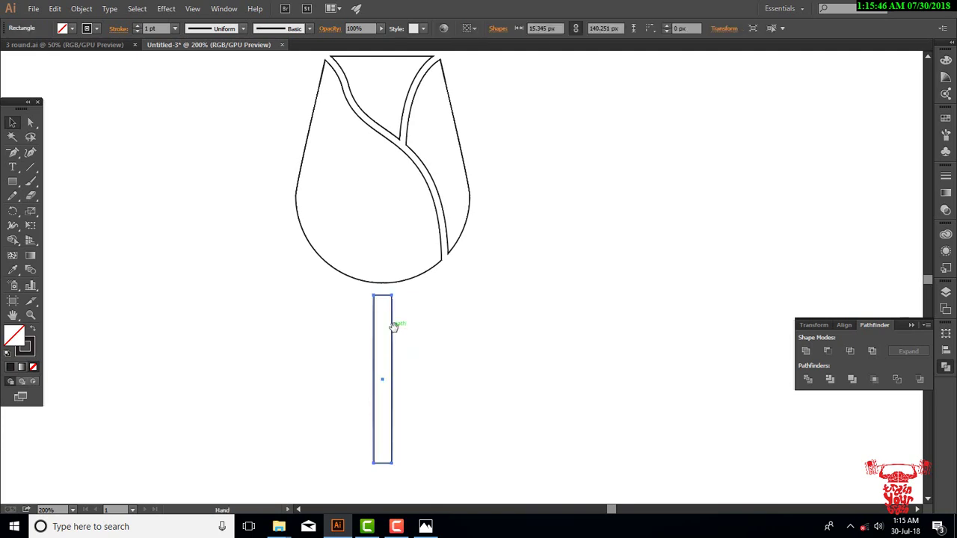
left_click(464, 283)
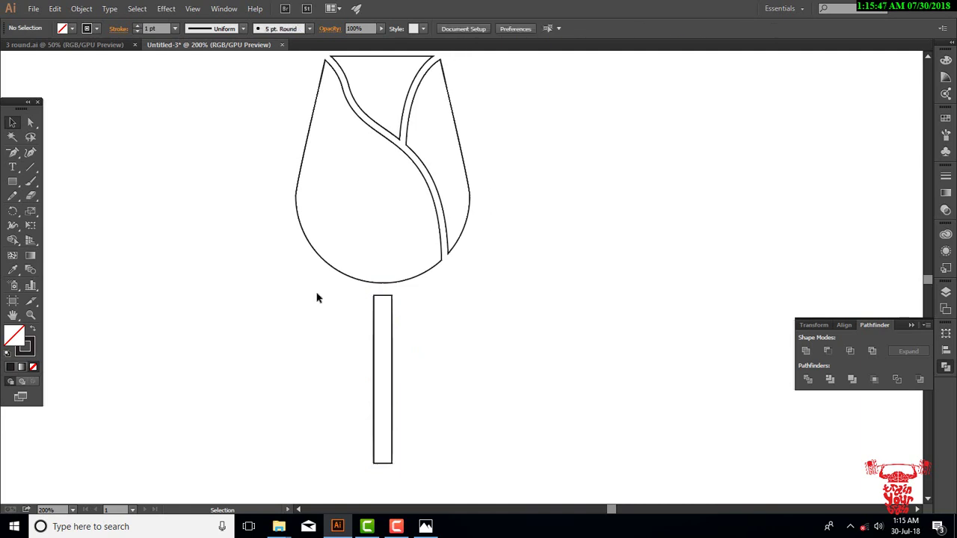
Step: Draw a 90 px square right of the stem and a circle overlapping its corner
left_click(12, 184)
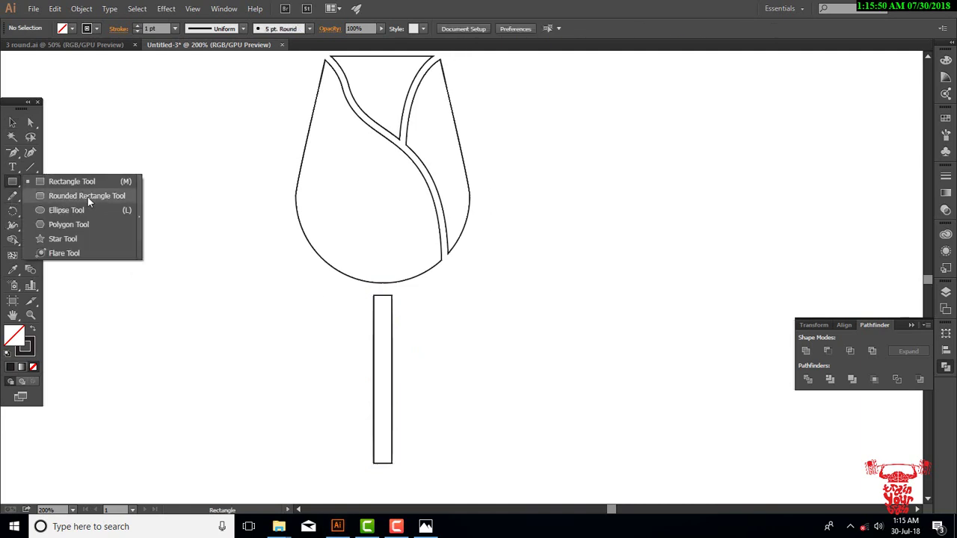
left_click_drag(12, 187, 78, 185)
left_click_drag(453, 299, 565, 367)
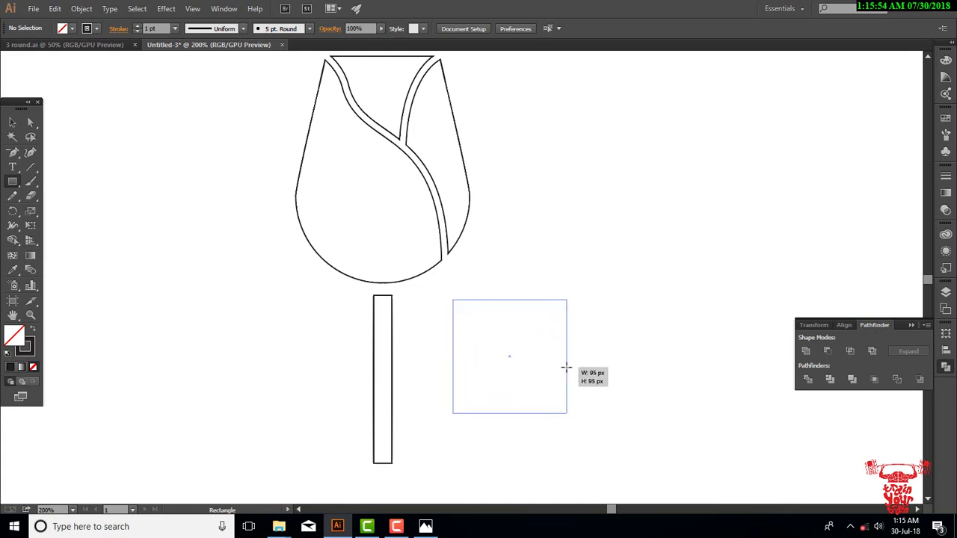
left_click_drag(565, 367, 560, 348)
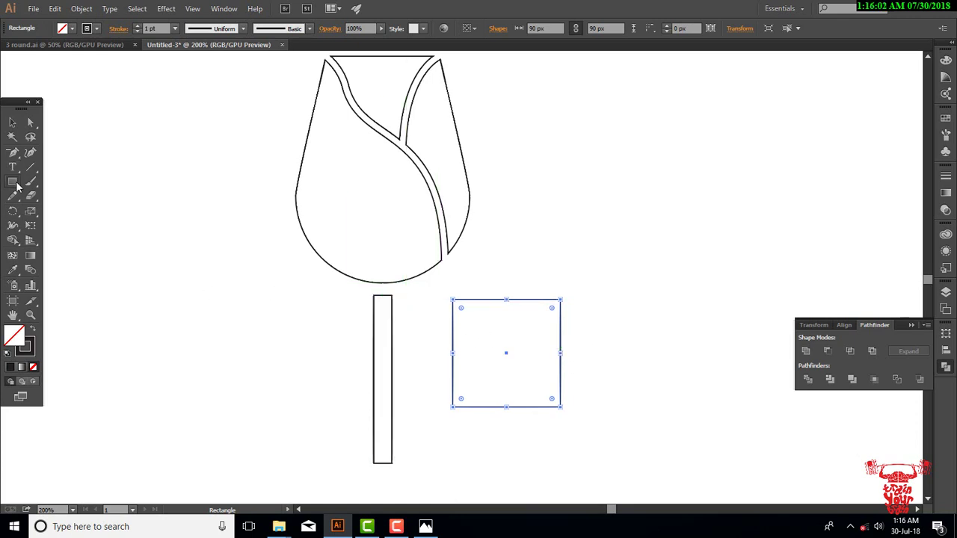
left_click_drag(15, 185, 52, 214)
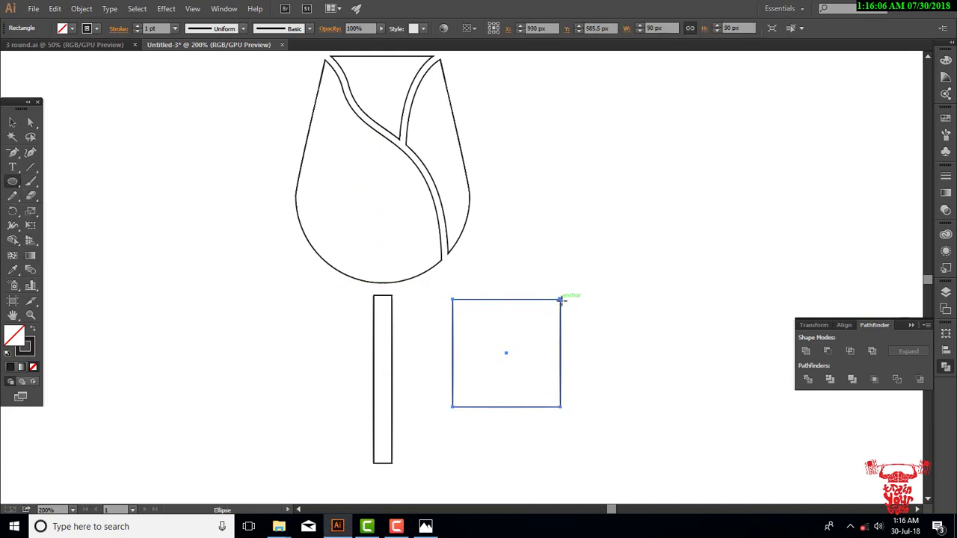
mouse_move(561, 300)
left_mouse_down()
mouse_move(510, 410)
mouse_move(472, 462)
left_mouse_up()
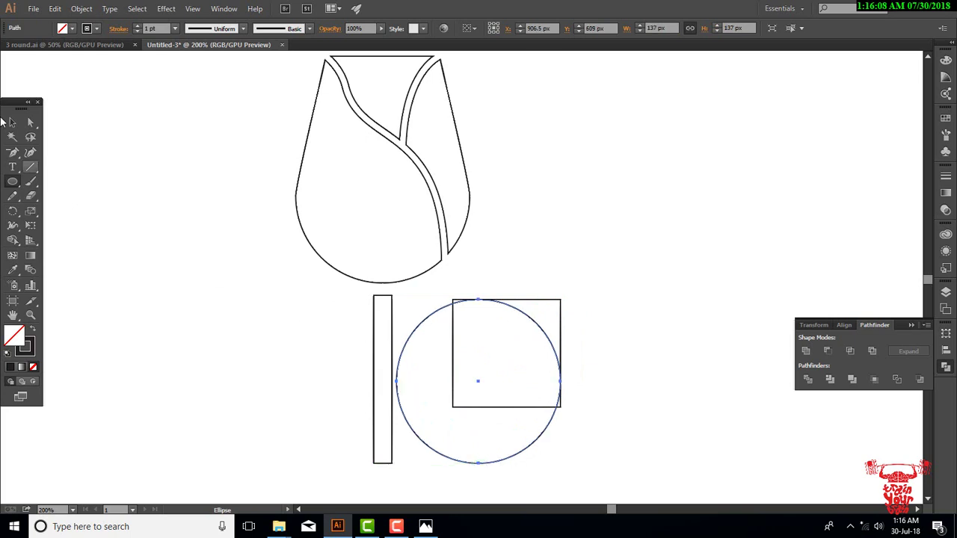
left_click(10, 119)
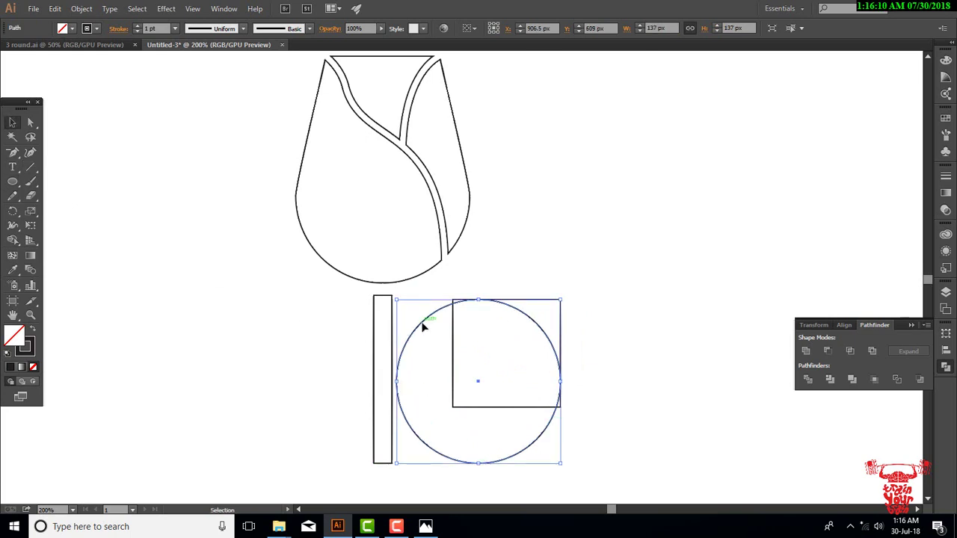
left_click_drag(425, 324, 477, 317)
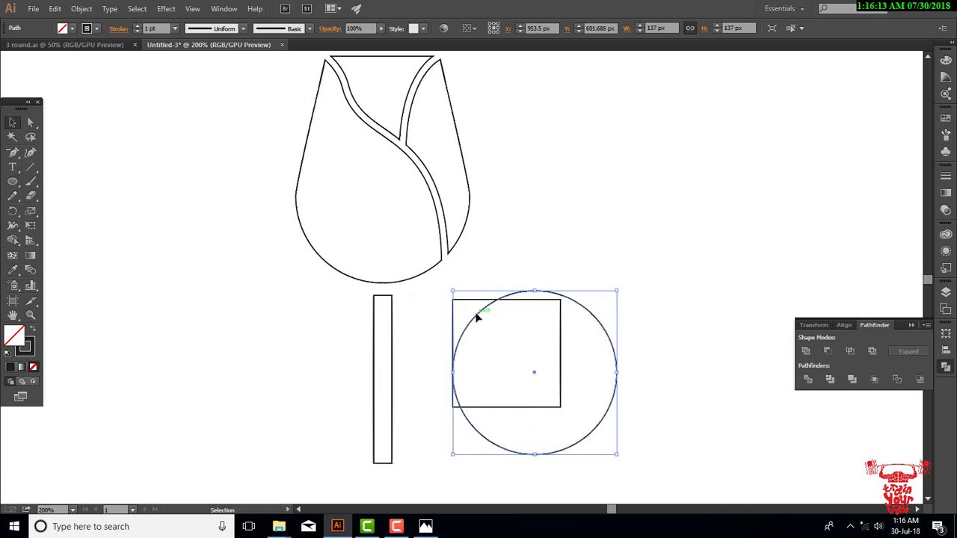
Step: Merge the circle regions with Shape Builder, then pull the circle away and delete it
left_click(586, 266)
left_click_drag(592, 275, 492, 358)
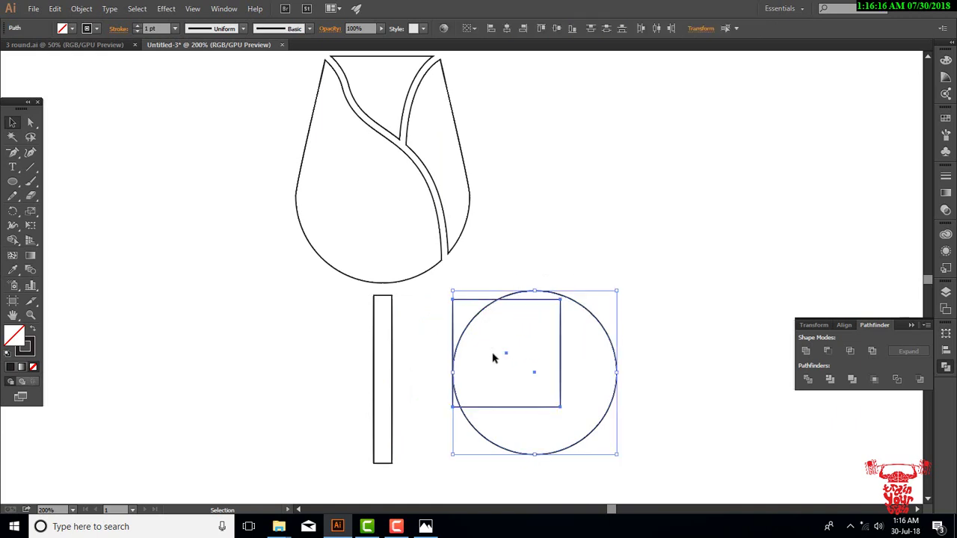
left_click(13, 239)
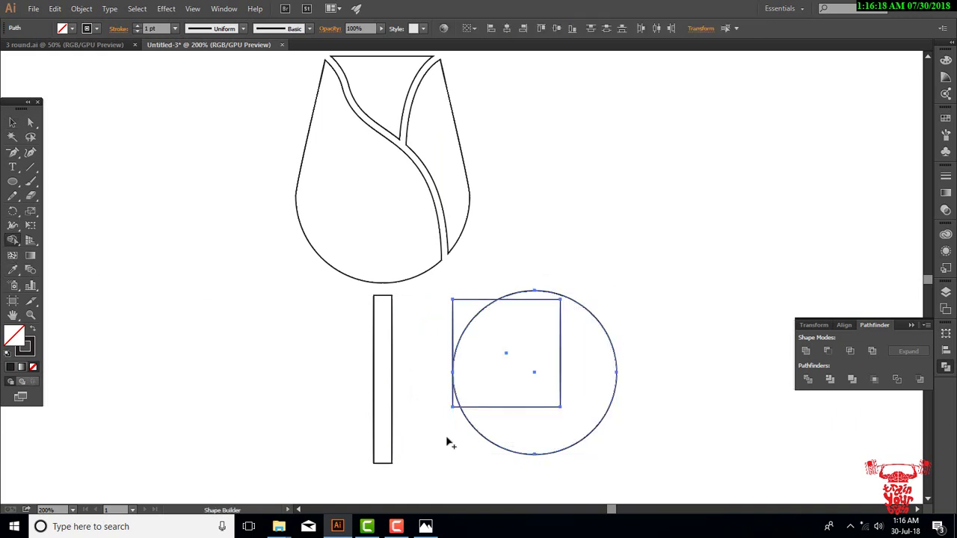
left_click_drag(447, 433, 532, 298)
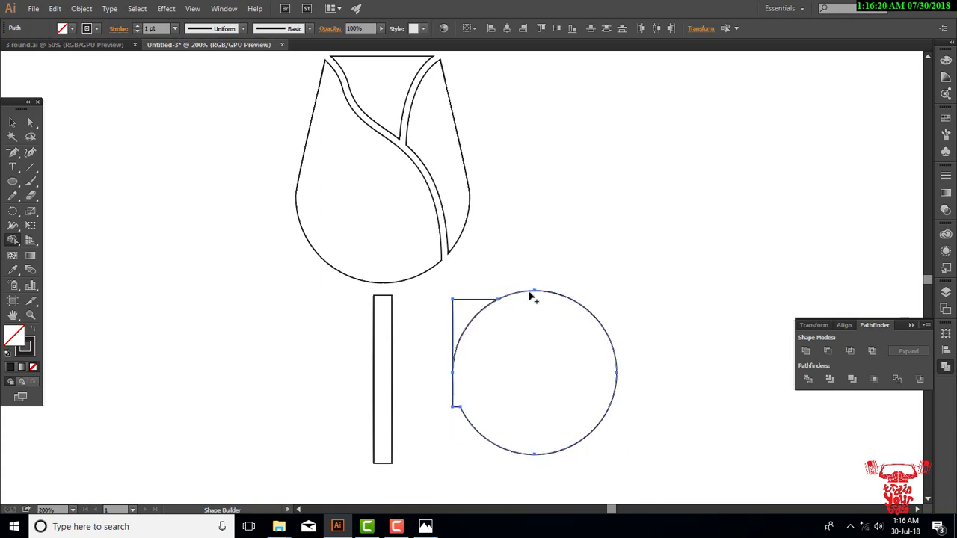
left_click_drag(438, 443, 521, 366)
left_click(11, 122)
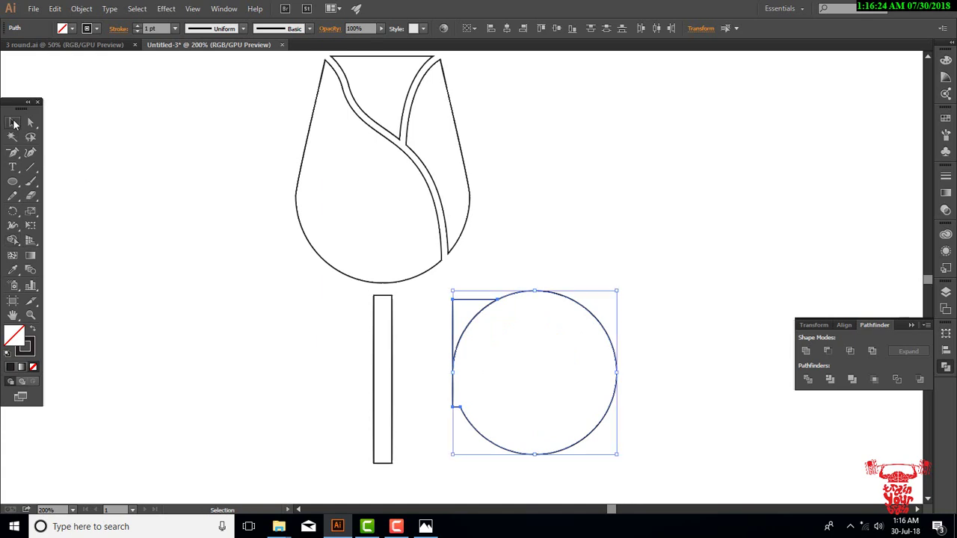
left_click(575, 197)
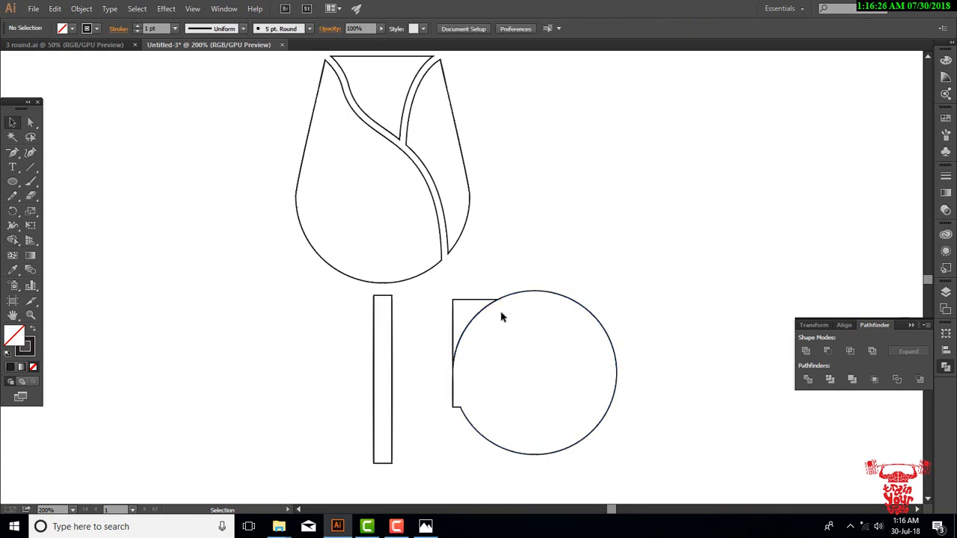
left_click_drag(575, 307, 633, 304)
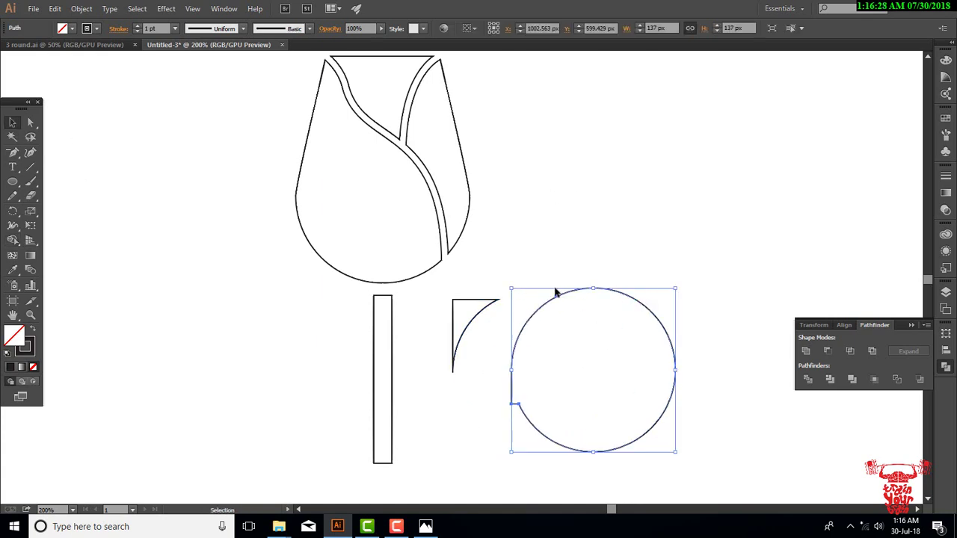
key("Delete")
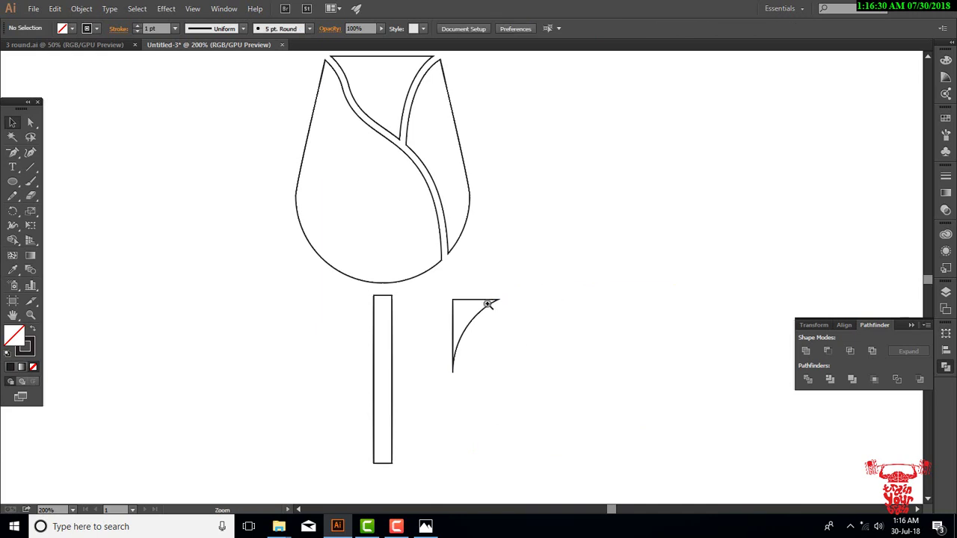
Step: Draw a small 5.63 px circle at the corner piece's top tip
left_click_drag(486, 305, 662, 402)
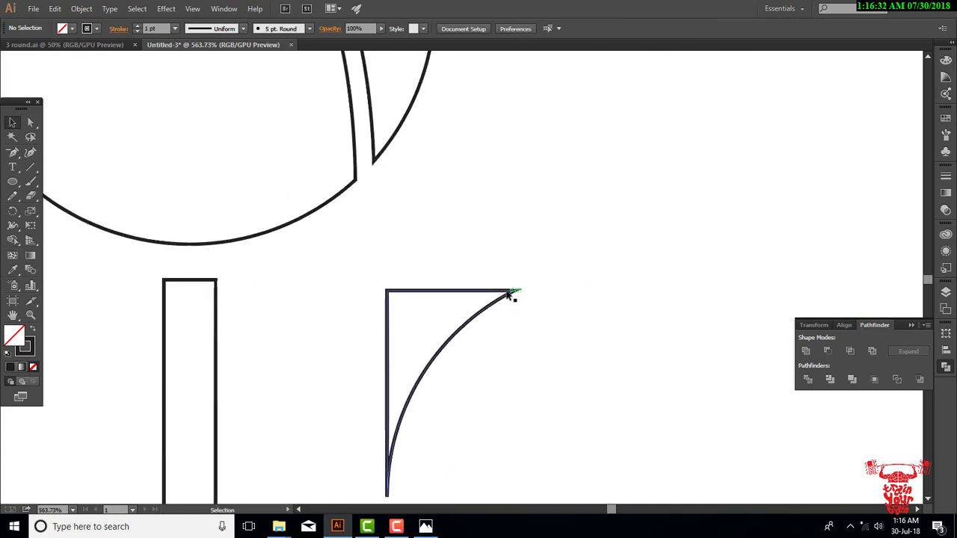
left_click(16, 184)
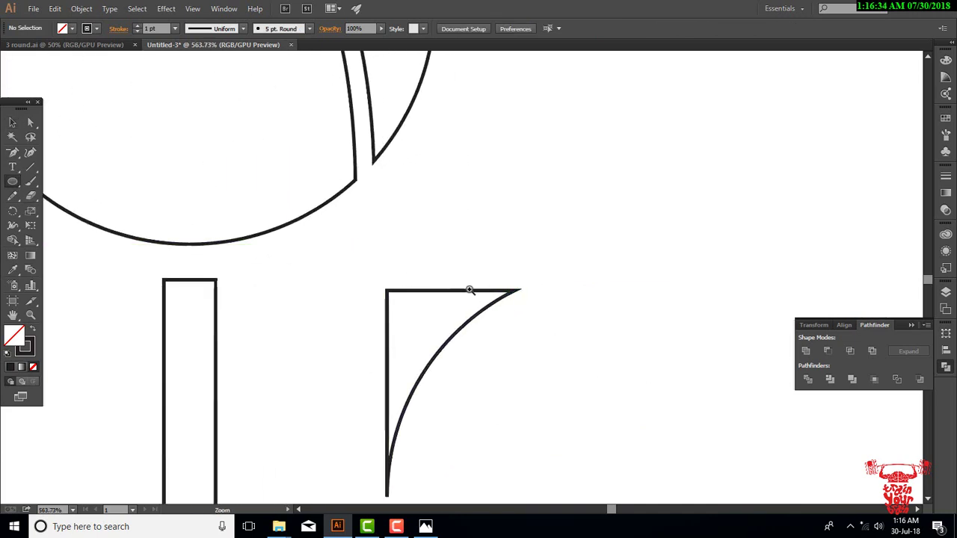
left_click_drag(470, 288, 656, 387)
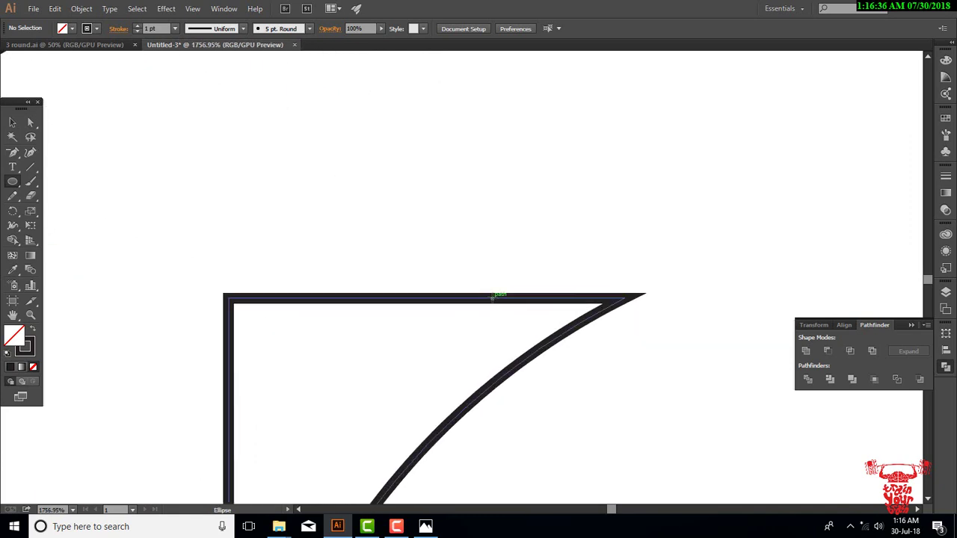
left_click_drag(493, 297, 550, 337)
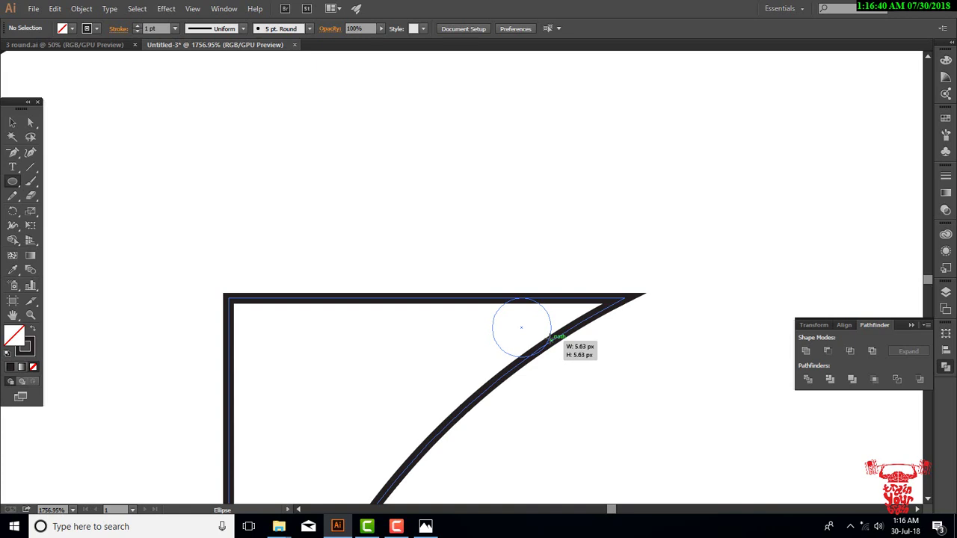
left_click_drag(551, 338, 551, 337)
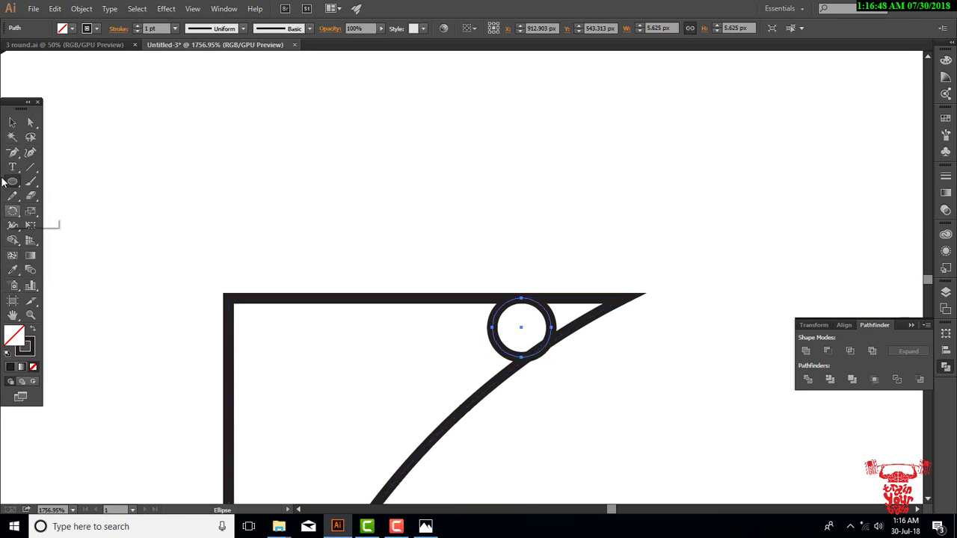
Step: Combine the small circle with the corner piece and delete the triangular corner sliver
left_click(14, 123)
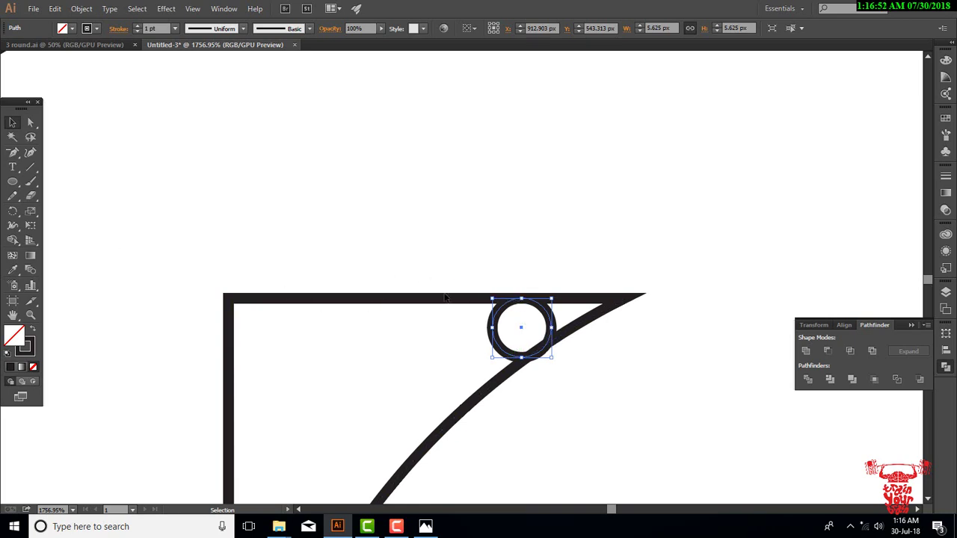
left_click_drag(410, 262, 615, 384)
left_click_drag(516, 440, 528, 291)
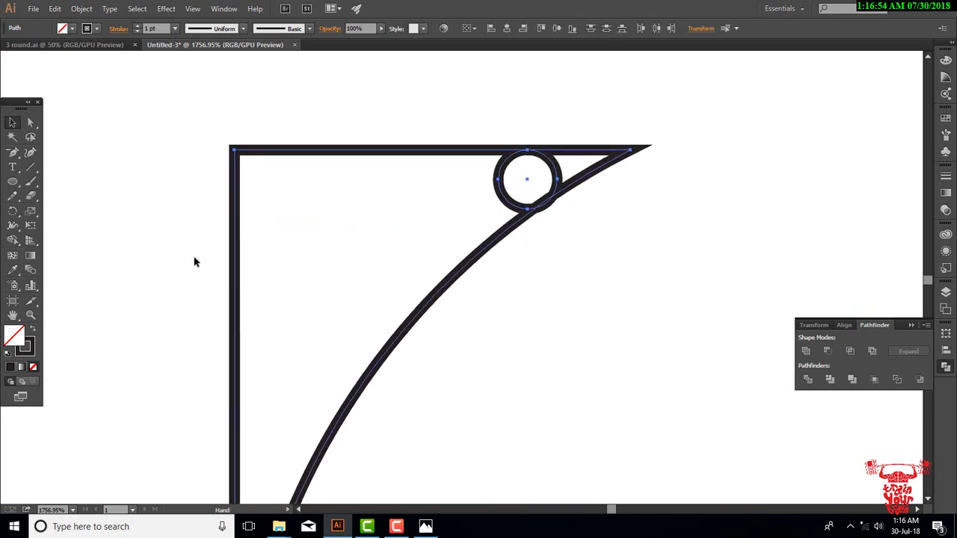
left_click(13, 240)
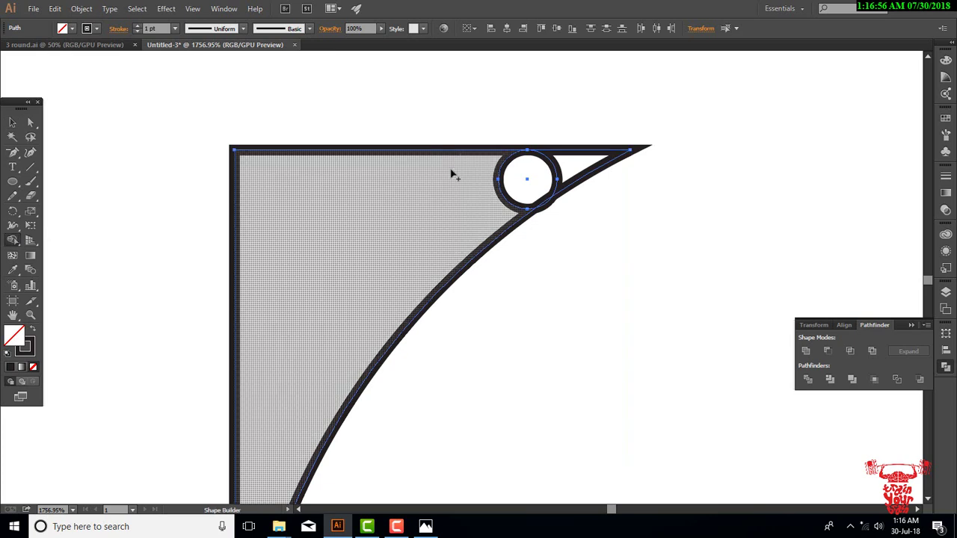
mouse_move(346, 280)
left_mouse_down()
mouse_move(523, 183)
mouse_move(549, 205)
left_mouse_up()
left_click(12, 122)
left_click(636, 114)
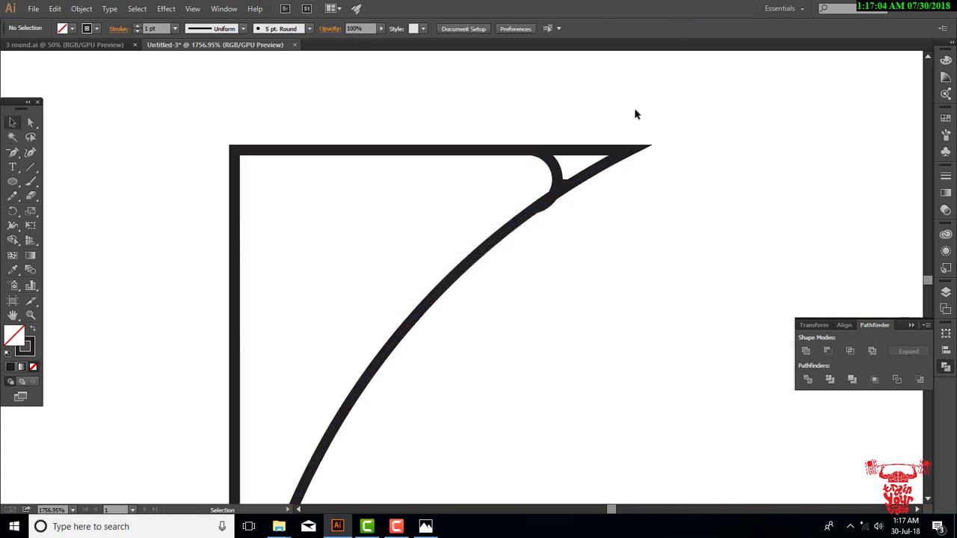
left_click_drag(635, 115, 589, 232)
key("Delete")
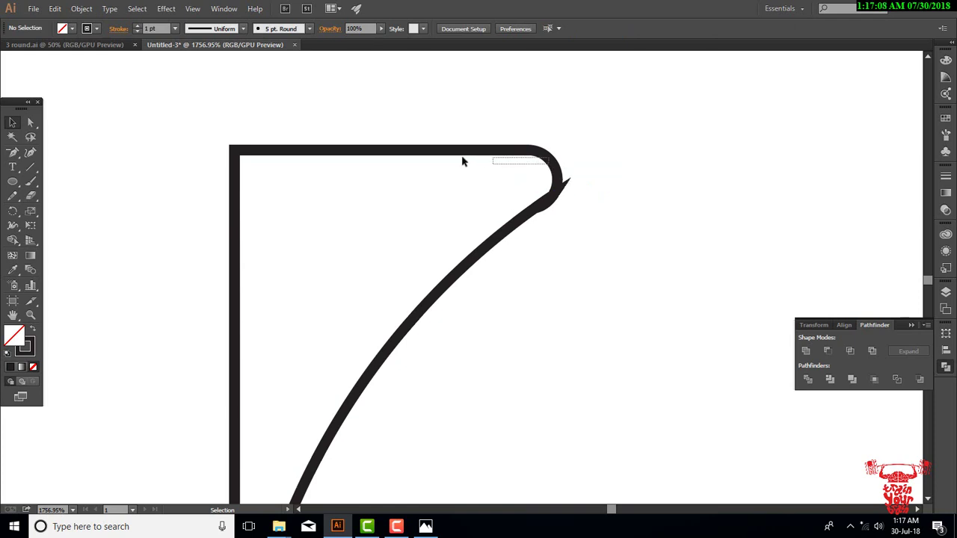
Step: Move the curved path away from the leftover spike, delete the spike, and zoom out
left_click(405, 156)
left_click(297, 156)
left_click_drag(307, 153, 198, 153)
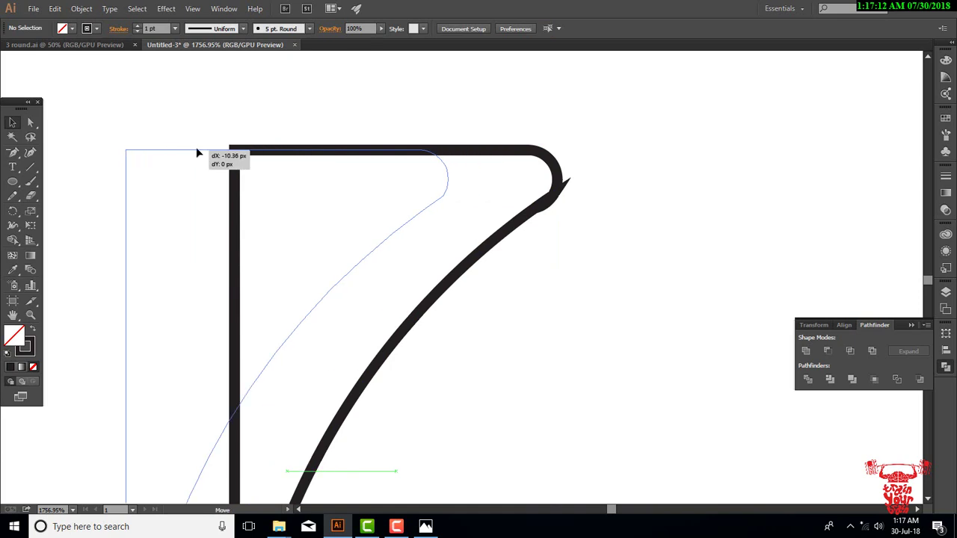
left_click(542, 201)
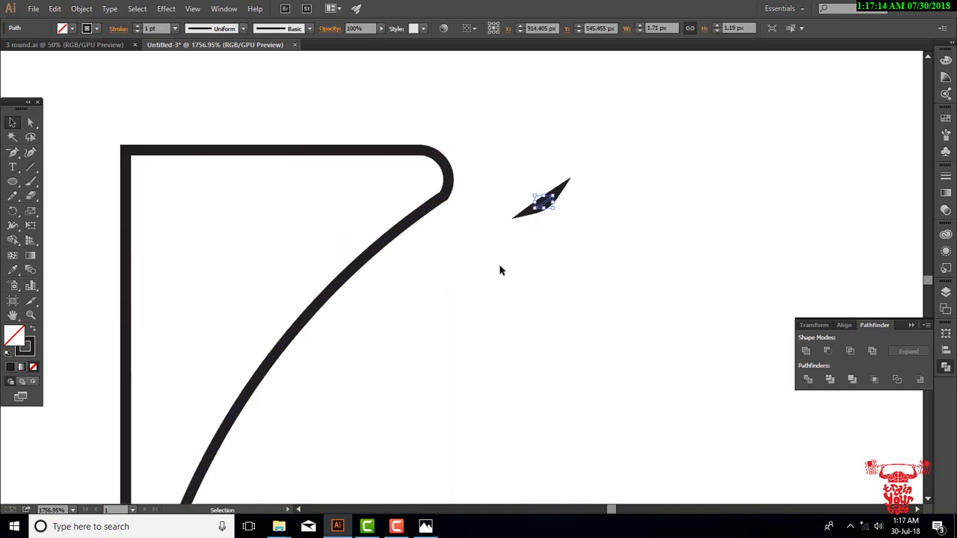
key("Delete")
key("ctrl+minus")
key("ctrl+minus")
key("ctrl+minus")
key("ctrl+minus")
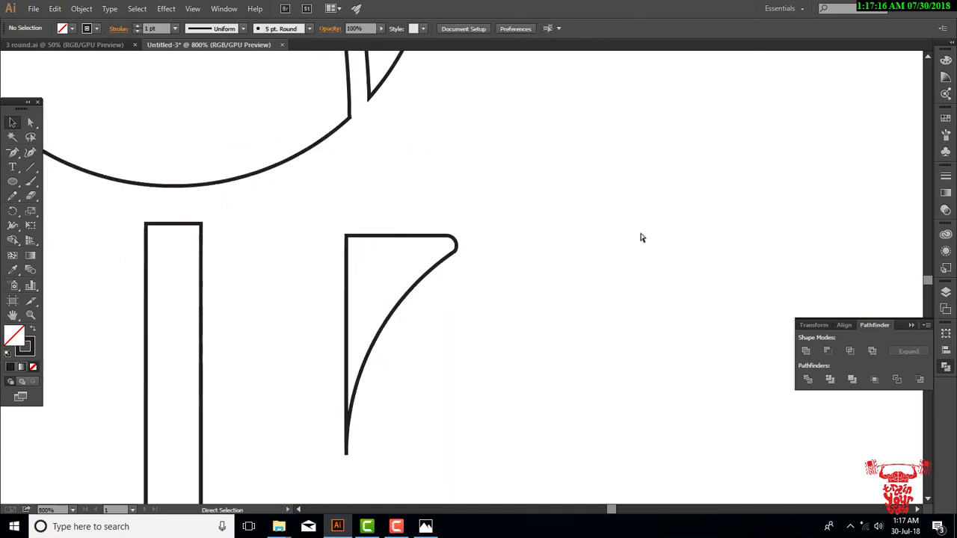
key("ctrl+minus")
Step: Place the curved piece onto the top right of the stem
scroll(617, 364, "left", 5)
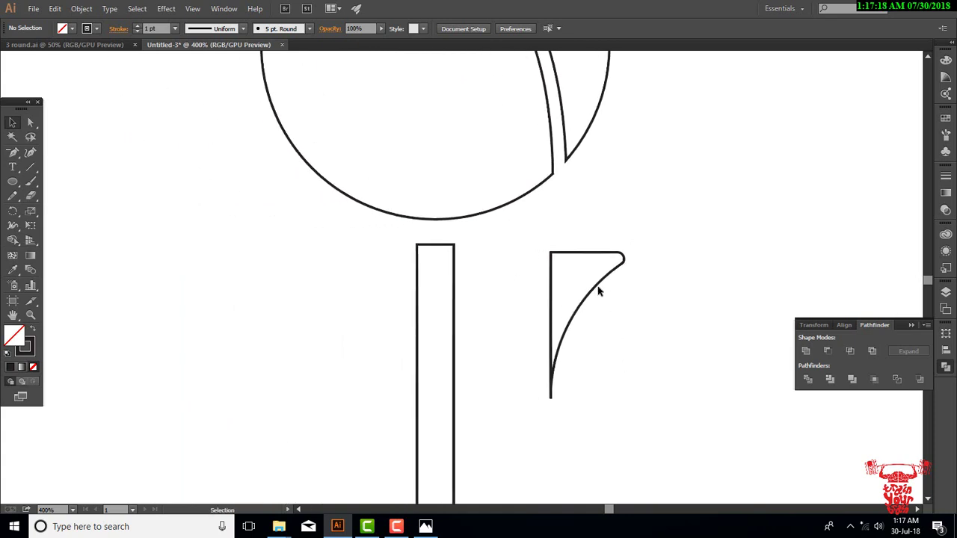
left_click_drag(598, 286, 483, 283)
left_click(484, 287)
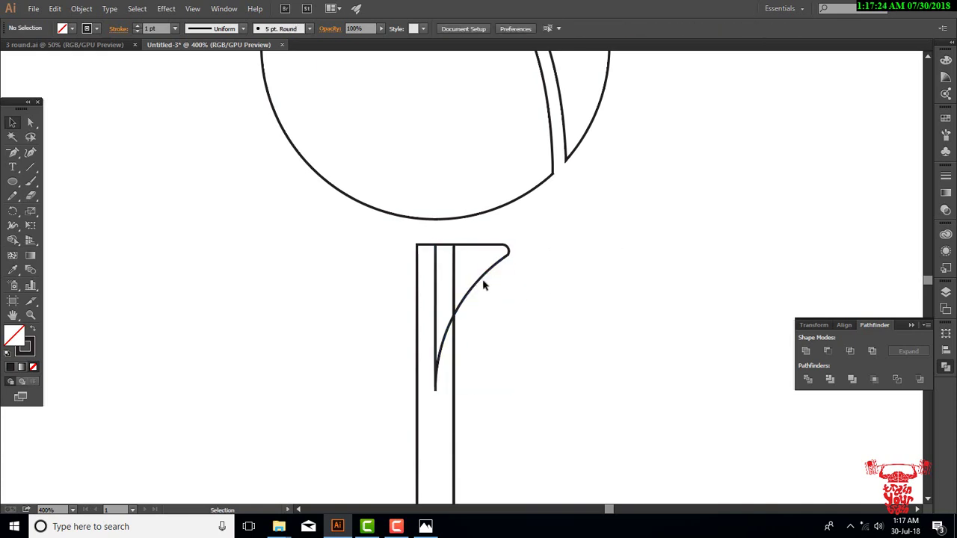
left_click(484, 278)
key("a")
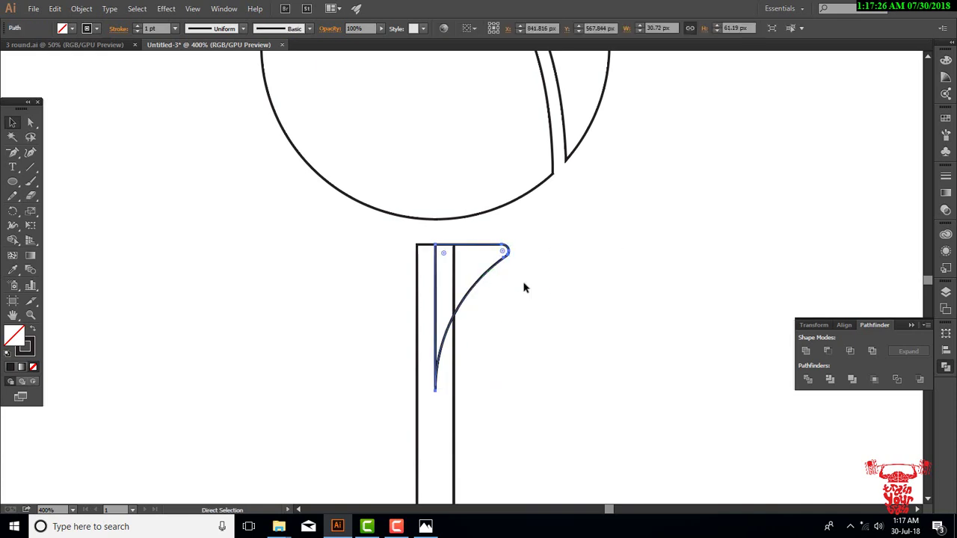
key("v")
left_click(525, 282)
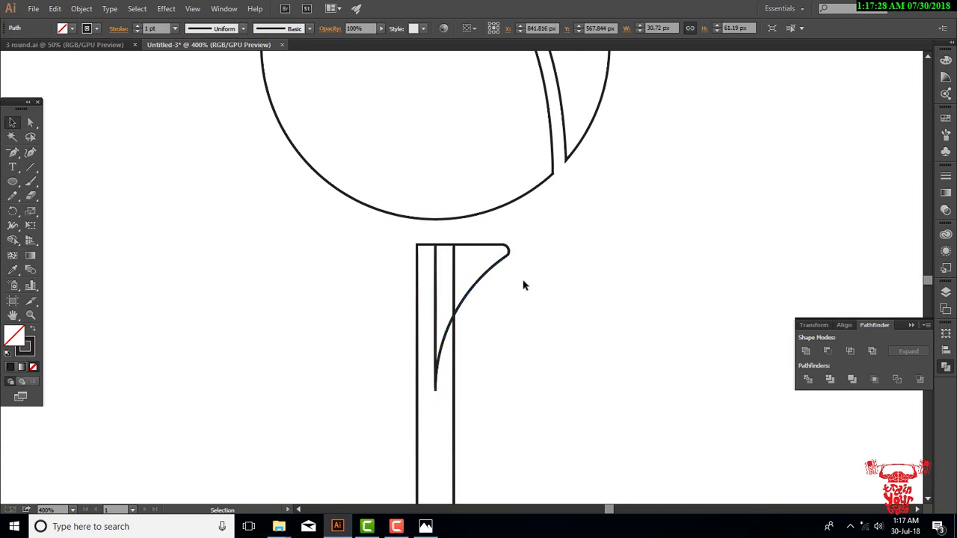
Step: Make a vertically reflected copy of the curve and move it to the stem's left side
left_click(496, 268)
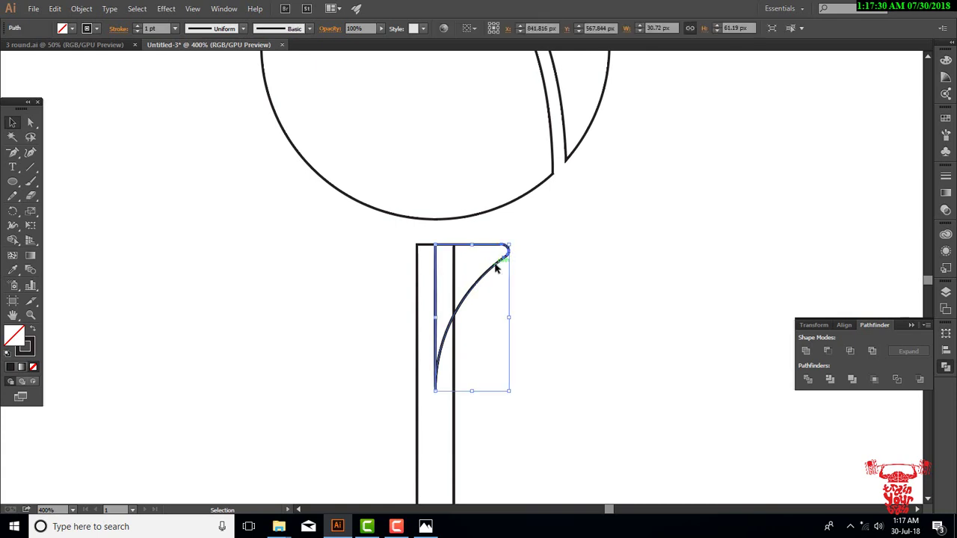
right_click(496, 268)
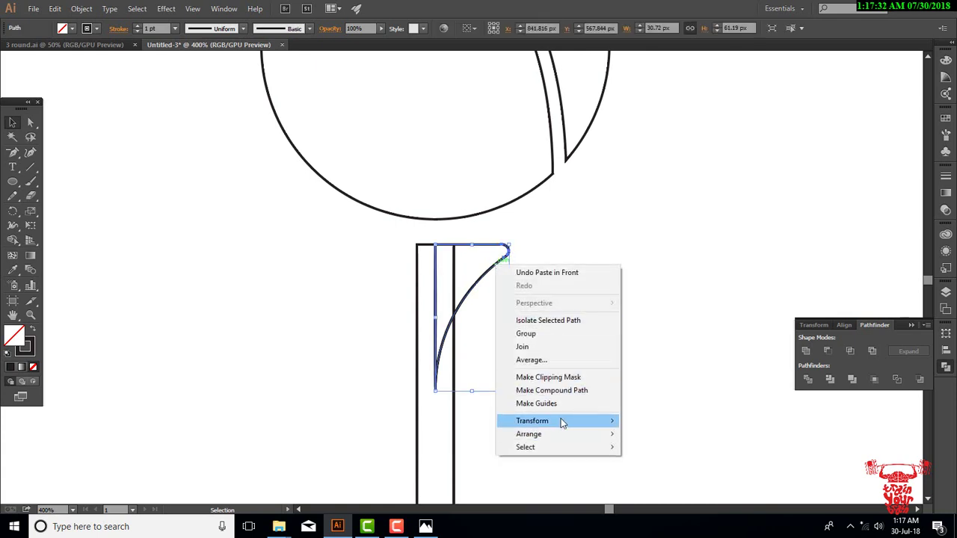
mouse_move(533, 421)
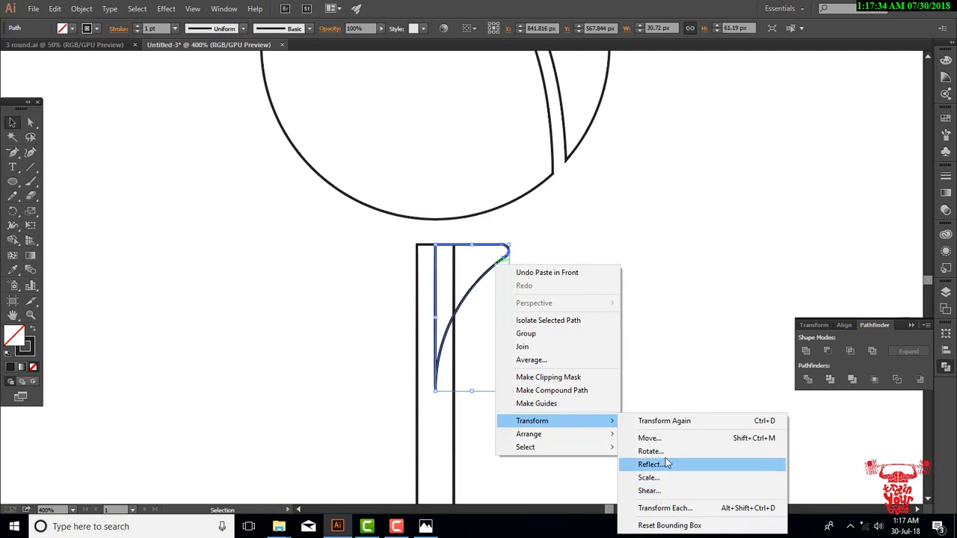
left_click(664, 464)
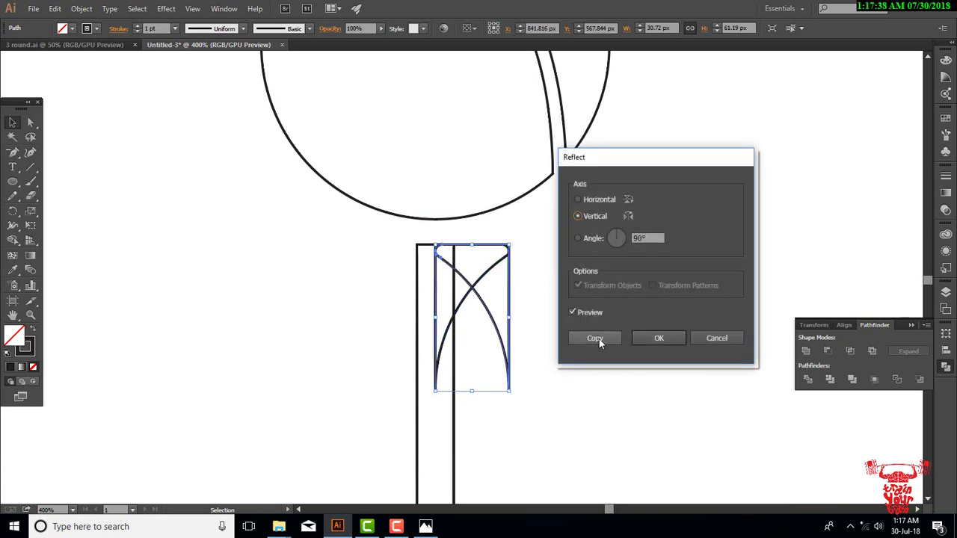
left_click(599, 339)
left_click(599, 339)
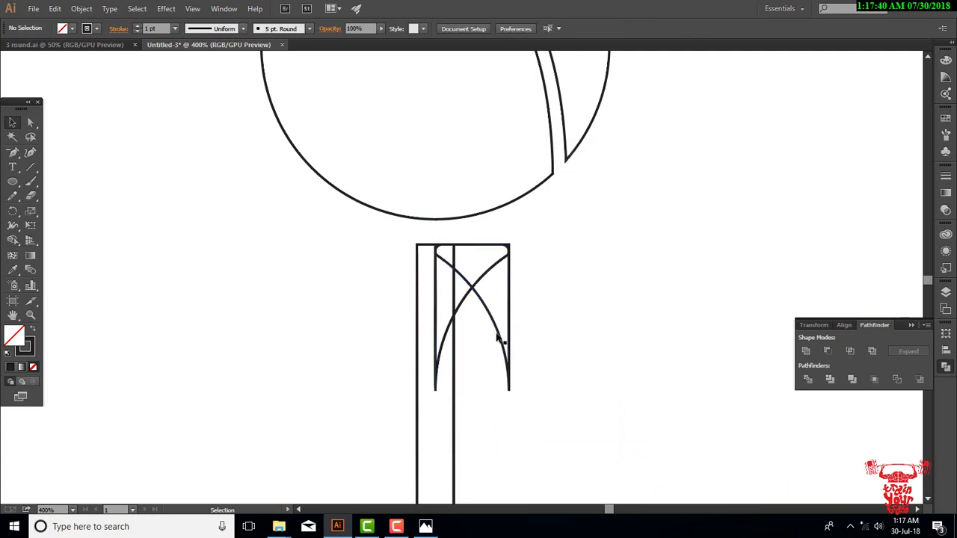
left_click_drag(495, 338, 423, 338)
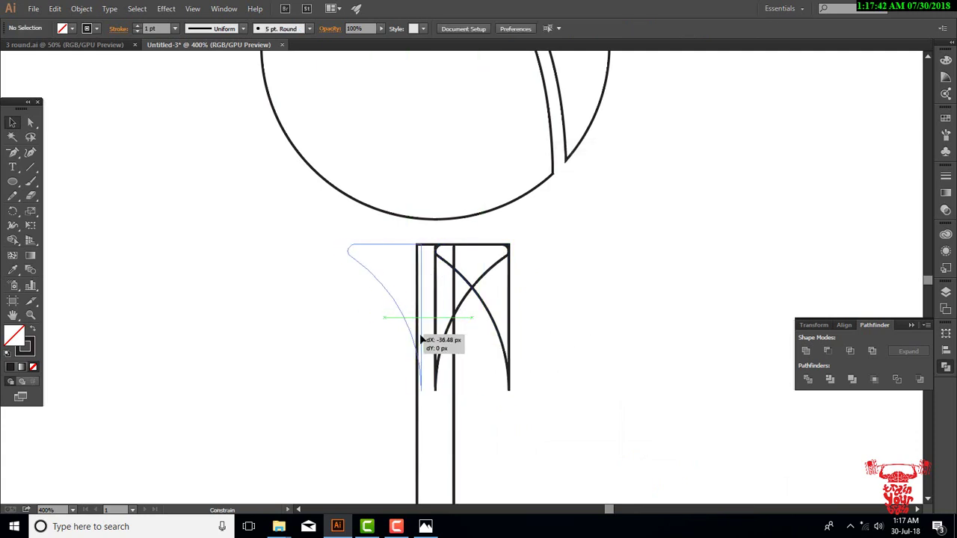
left_click(598, 311)
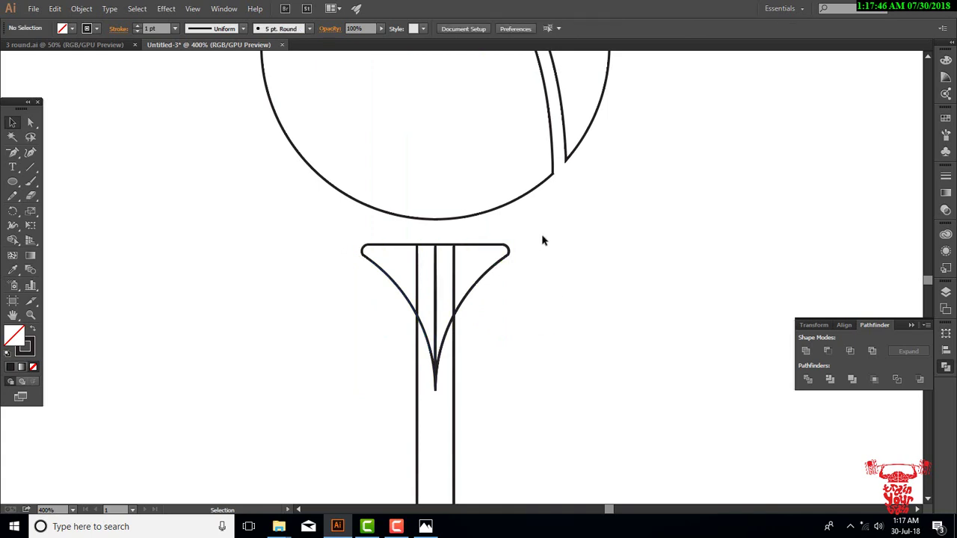
left_click_drag(543, 241, 383, 331)
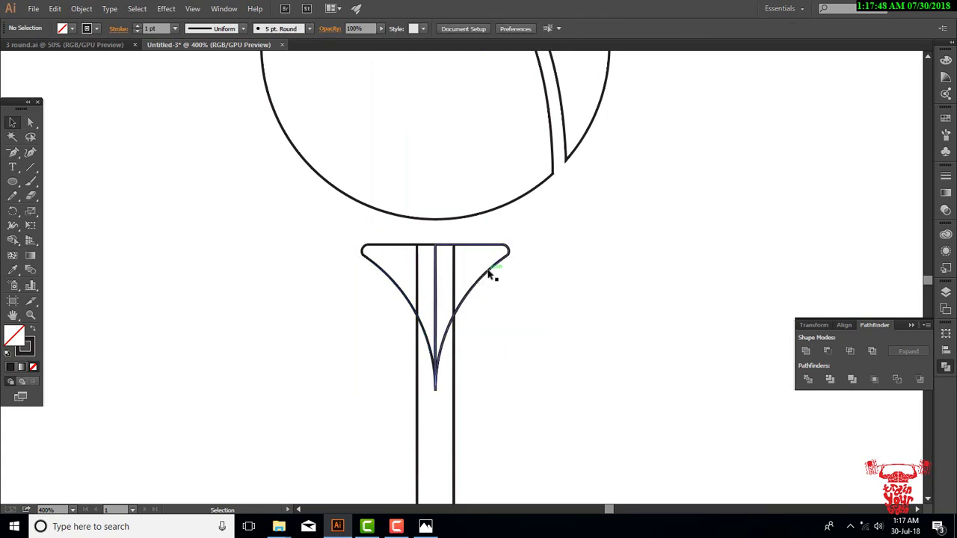
Step: Set a spare curve copy aside, then Unite the stem and both flares in Pathfinder
left_click_drag(490, 276, 754, 274)
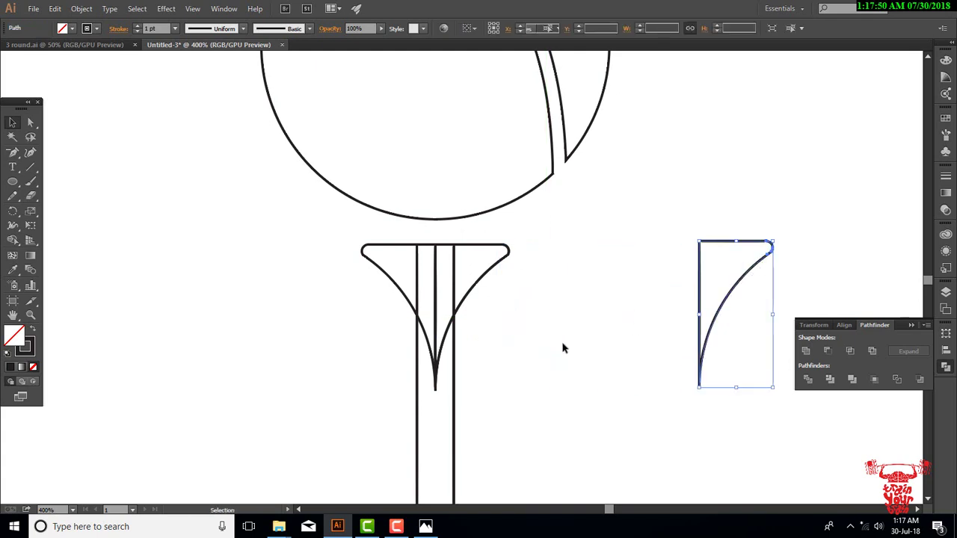
left_click_drag(549, 237, 311, 355)
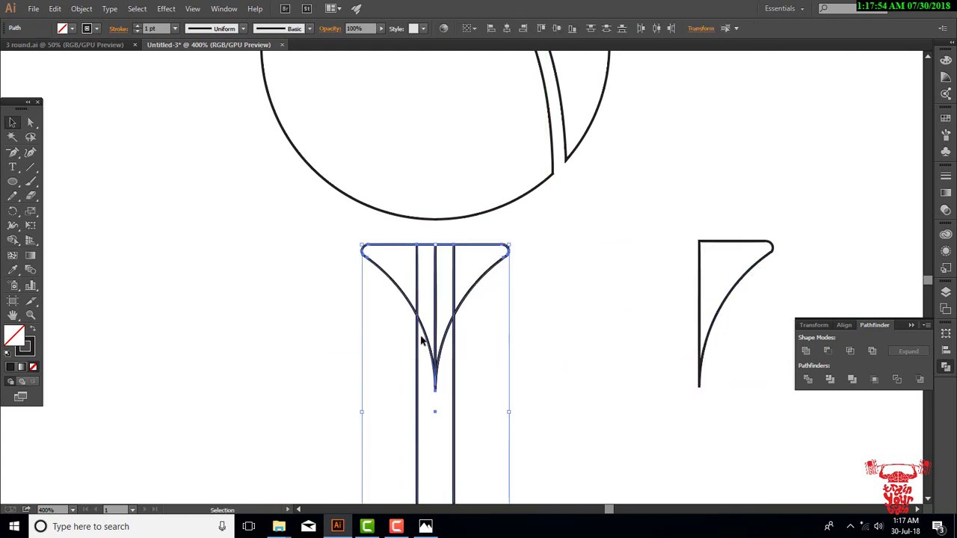
left_click(805, 351)
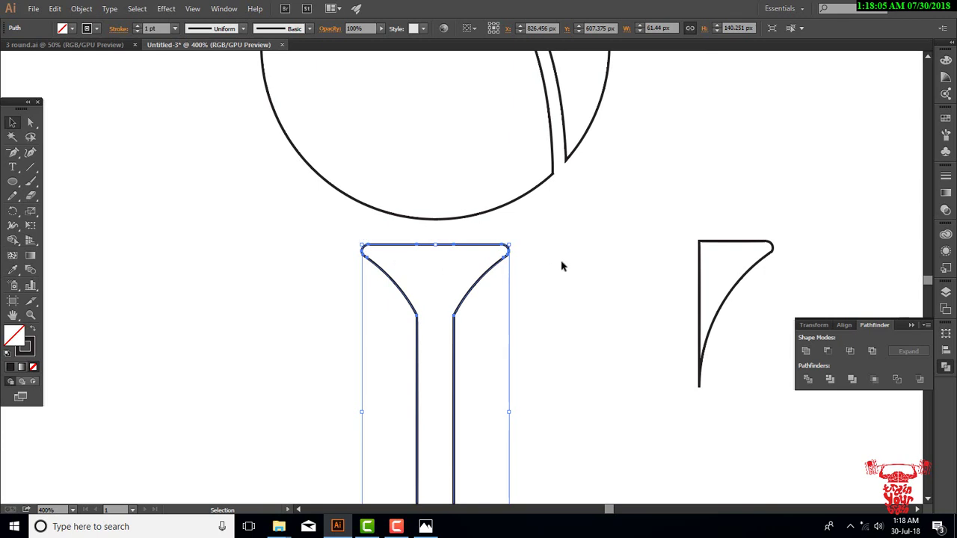
left_click(528, 303)
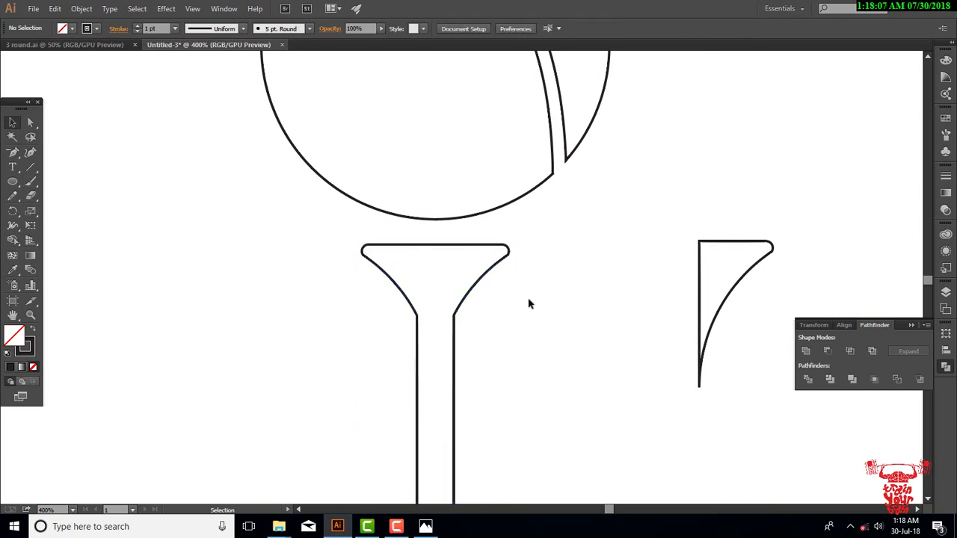
key("ctrl+minus")
key("ctrl+minus")
key("ctrl+minus")
key("ctrl+minus")
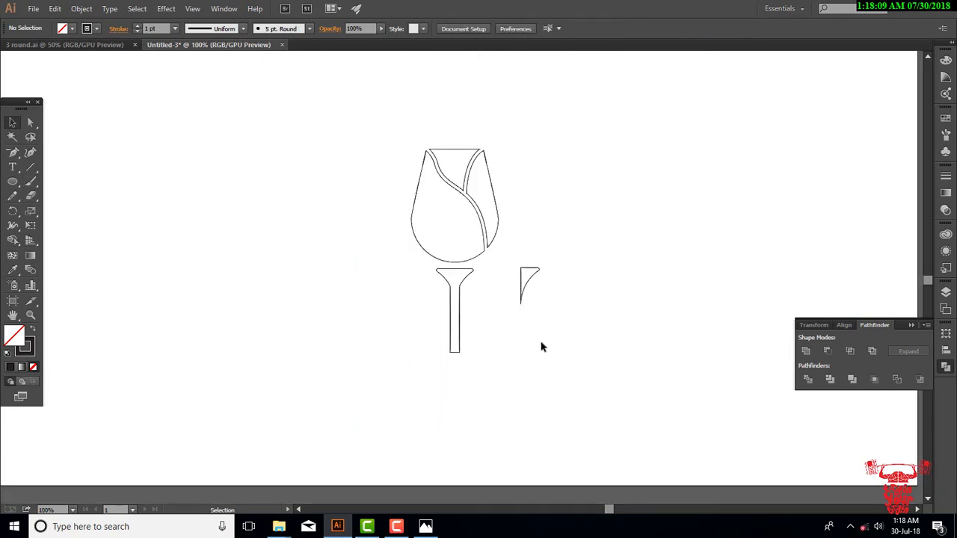
Step: Rotate the spare curve 90° into an upright sliver and set it over the stem's lower end
mouse_move(532, 278)
left_mouse_down()
mouse_move(486, 367)
mouse_move(673, 440)
left_mouse_up()
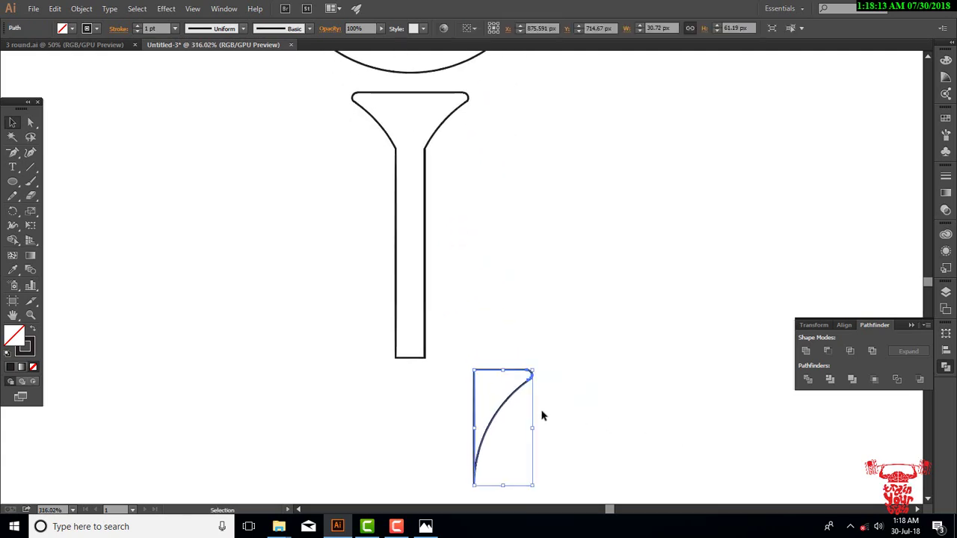
left_click_drag(536, 371, 445, 394)
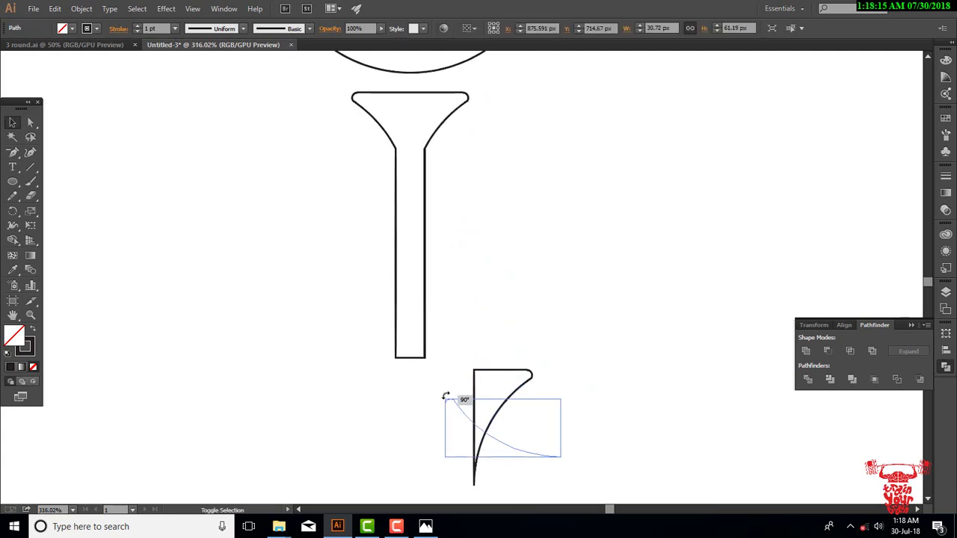
left_click_drag(517, 452, 487, 352)
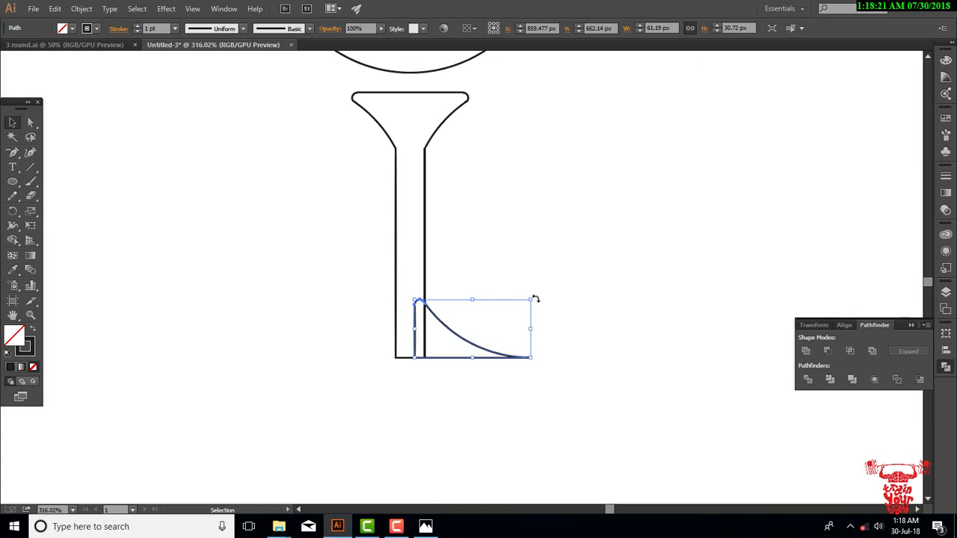
mouse_move(535, 299)
left_mouse_down()
mouse_move(577, 311)
mouse_move(580, 286)
left_mouse_up()
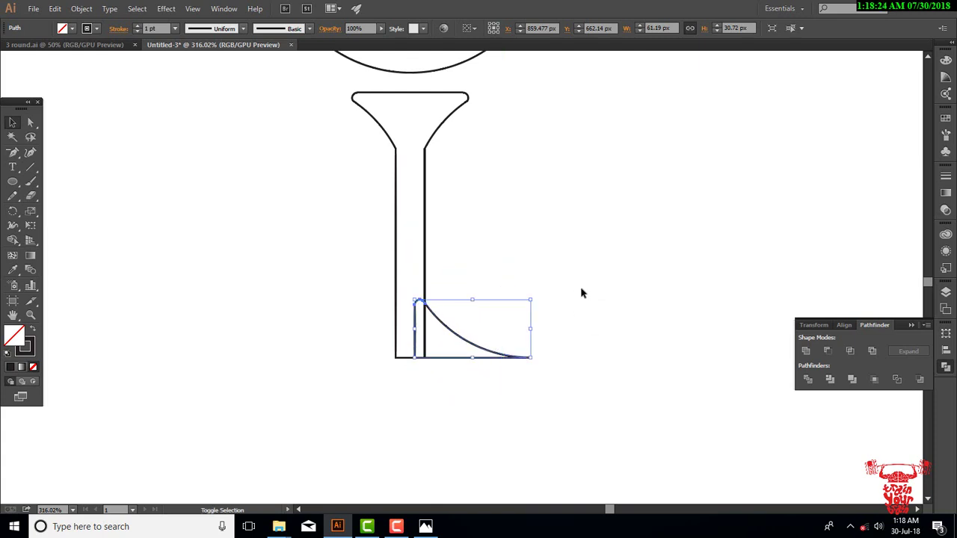
mouse_move(487, 352)
left_mouse_down()
mouse_move(505, 360)
mouse_move(486, 348)
left_mouse_up()
right_click(486, 348)
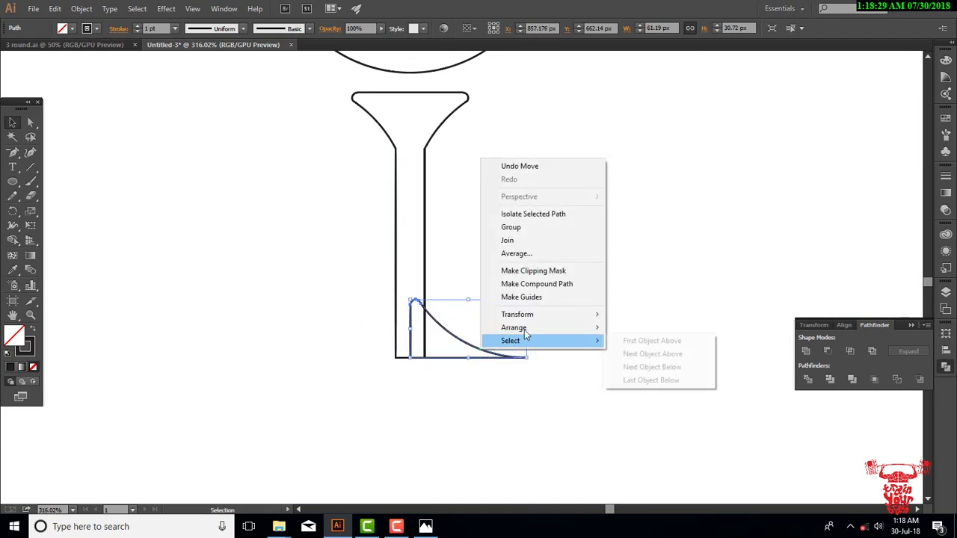
mouse_move(517, 314)
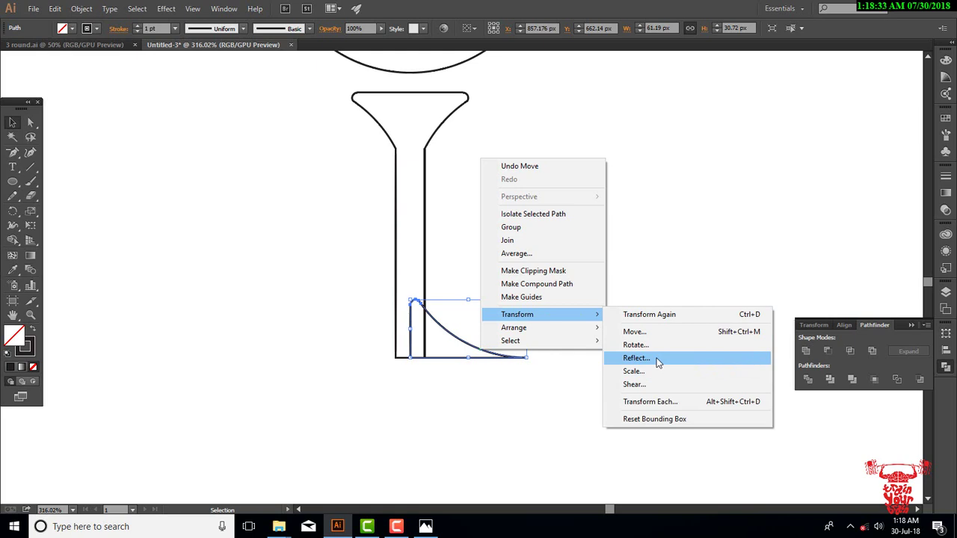
left_click(635, 345)
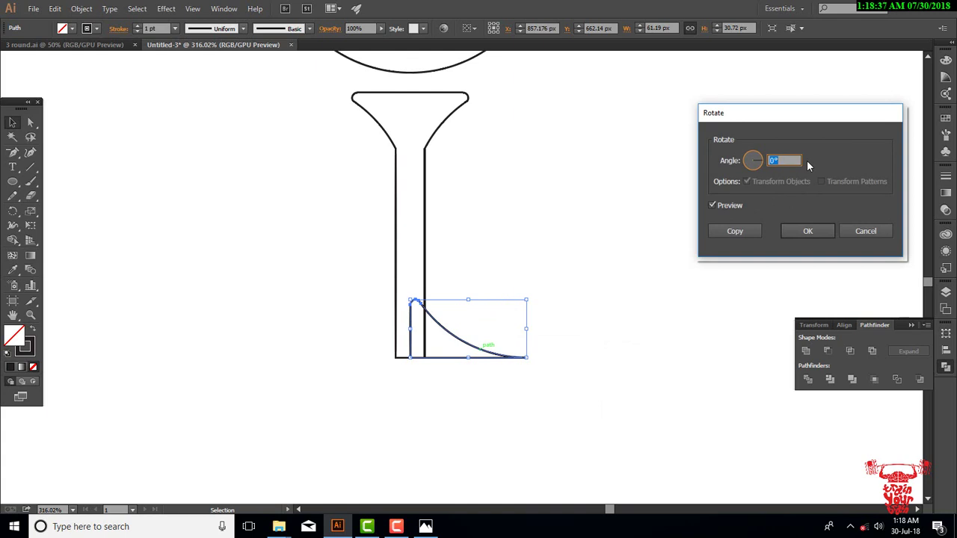
type("0")
key("Return")
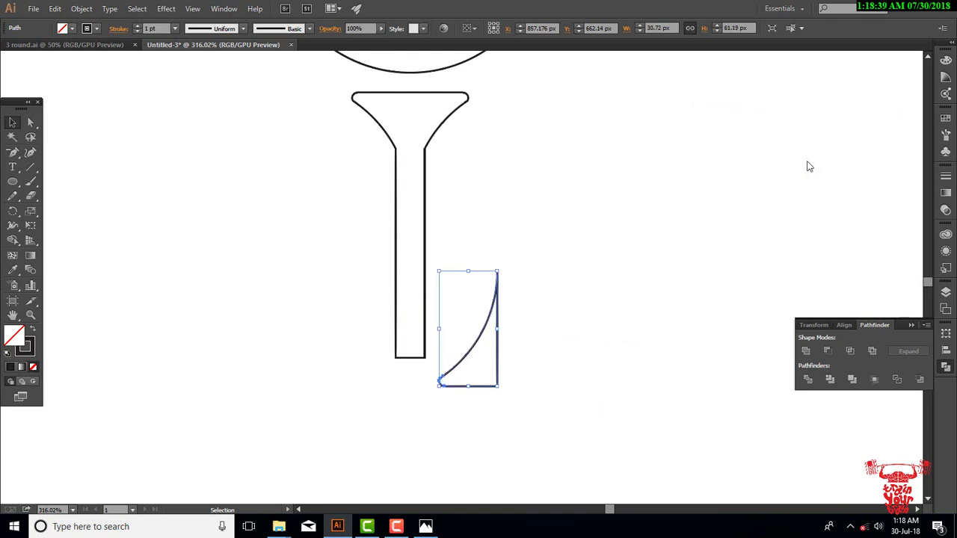
left_click_drag(498, 329, 463, 297)
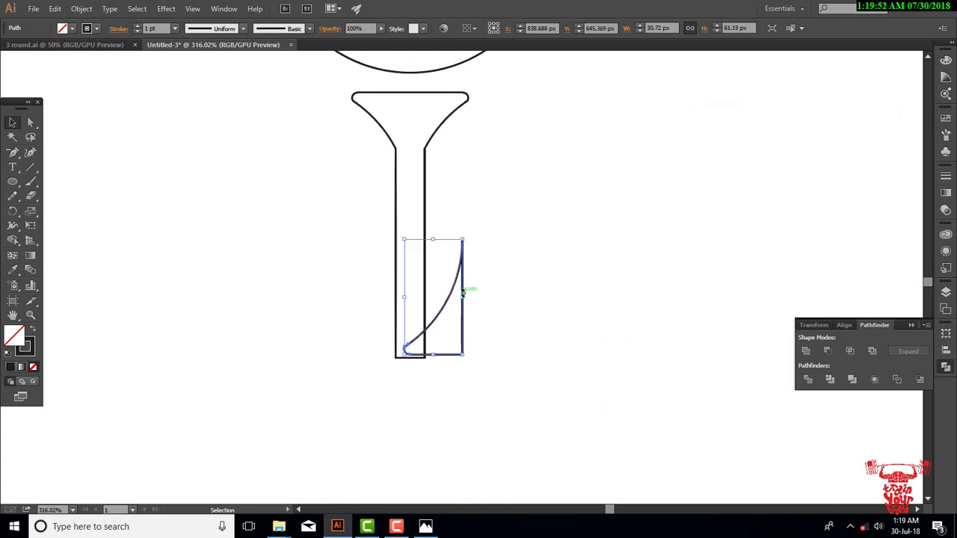
Step: Mirror the curve to flare rightward and shrink it to about 18 × 37 px at the stem base
right_click(463, 291)
mouse_move(500, 443)
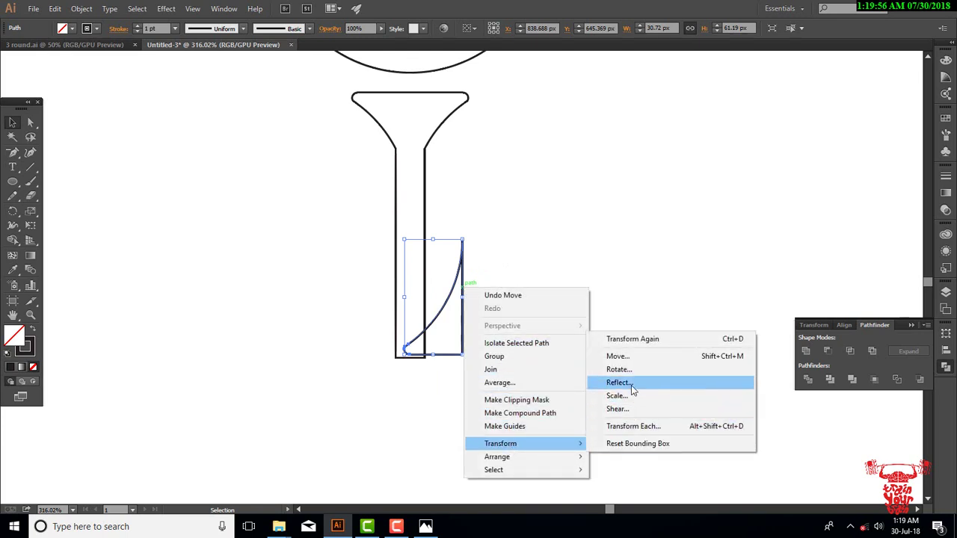
left_click(631, 384)
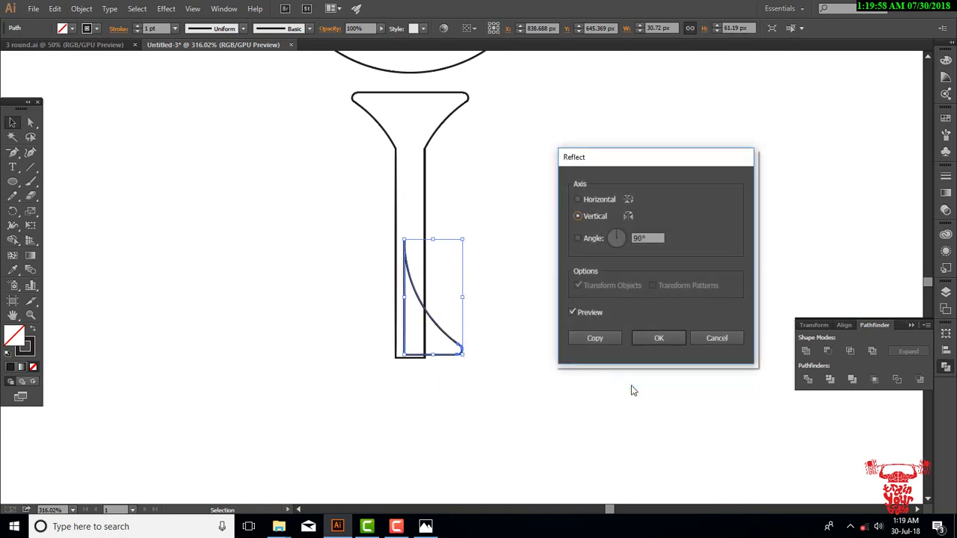
left_click(661, 337)
left_click(532, 364)
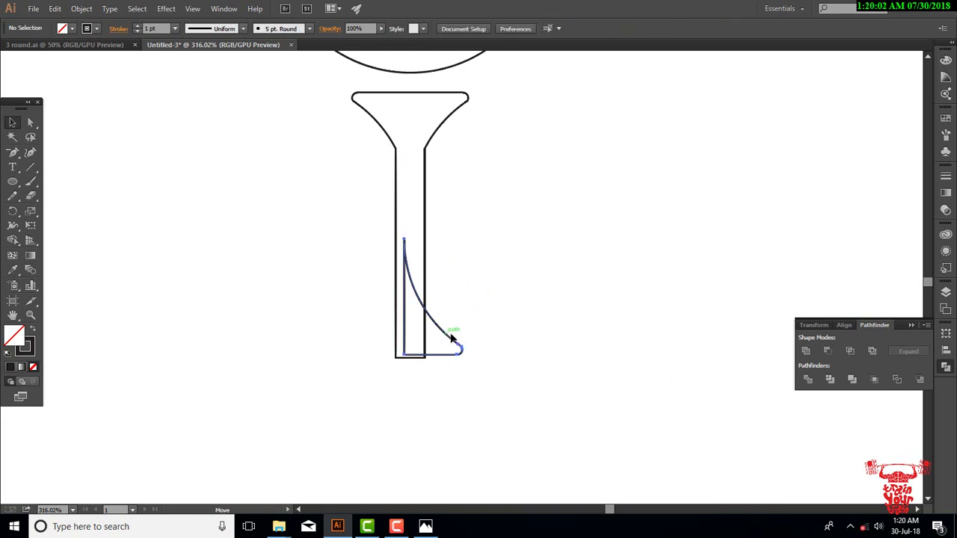
left_click_drag(452, 337, 463, 338)
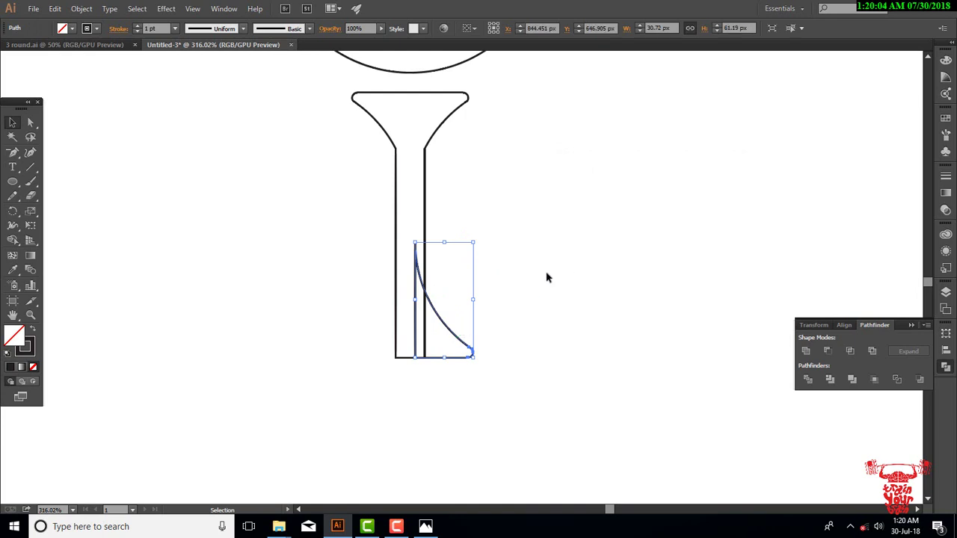
left_click_drag(474, 243, 464, 287)
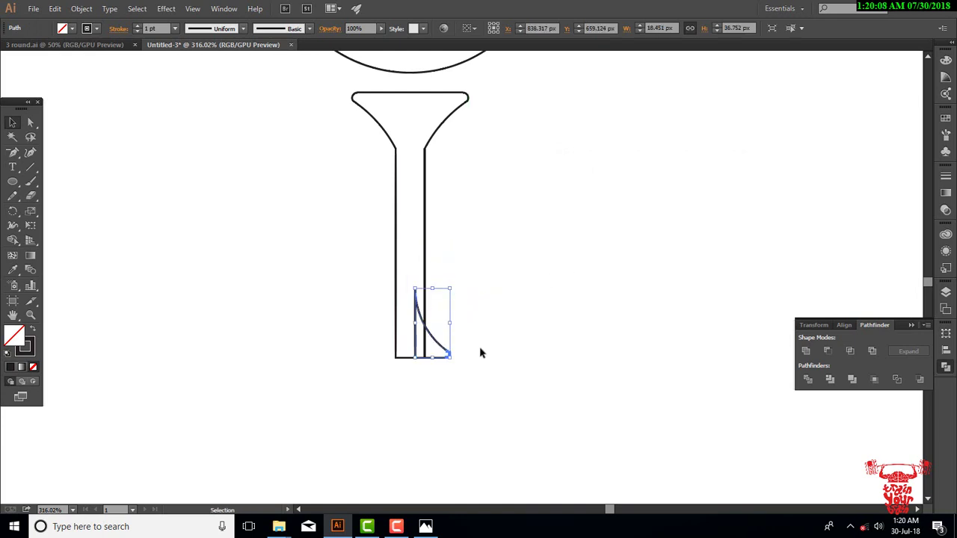
left_click(481, 353)
left_click(30, 122)
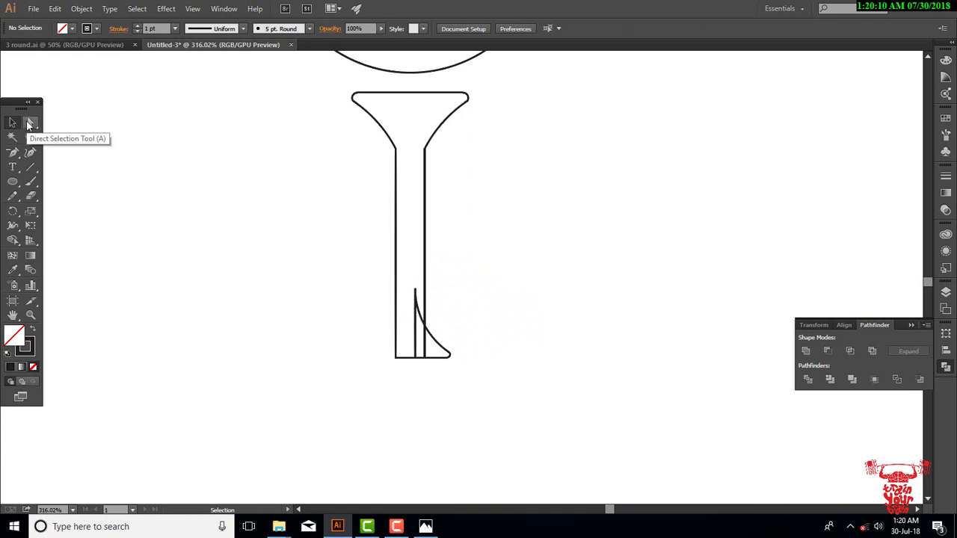
Step: Pull the curve's bottom anchor right and bend the segment into a deeper sweep
left_click(440, 345)
mouse_move(484, 341)
left_mouse_down()
mouse_move(442, 379)
mouse_move(467, 361)
left_mouse_up()
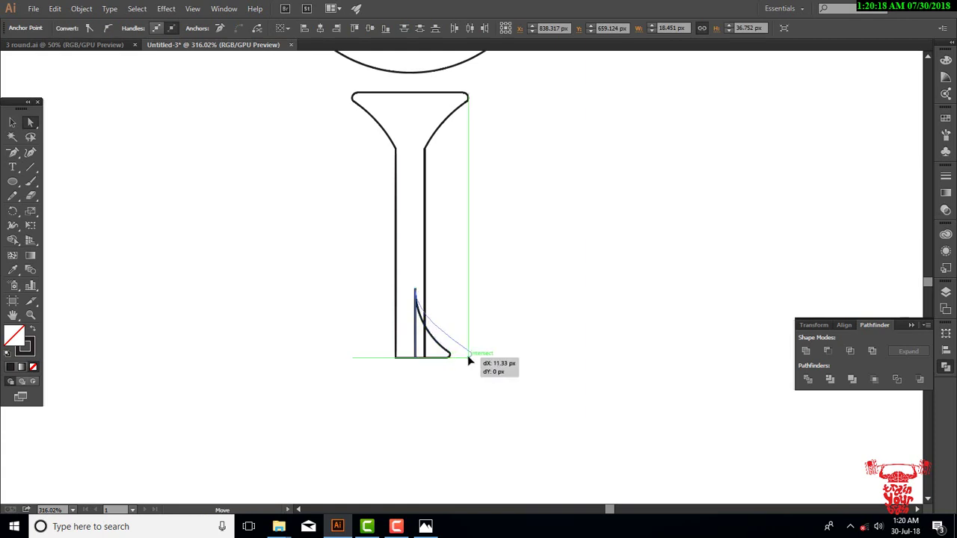
left_click_drag(468, 357, 469, 355)
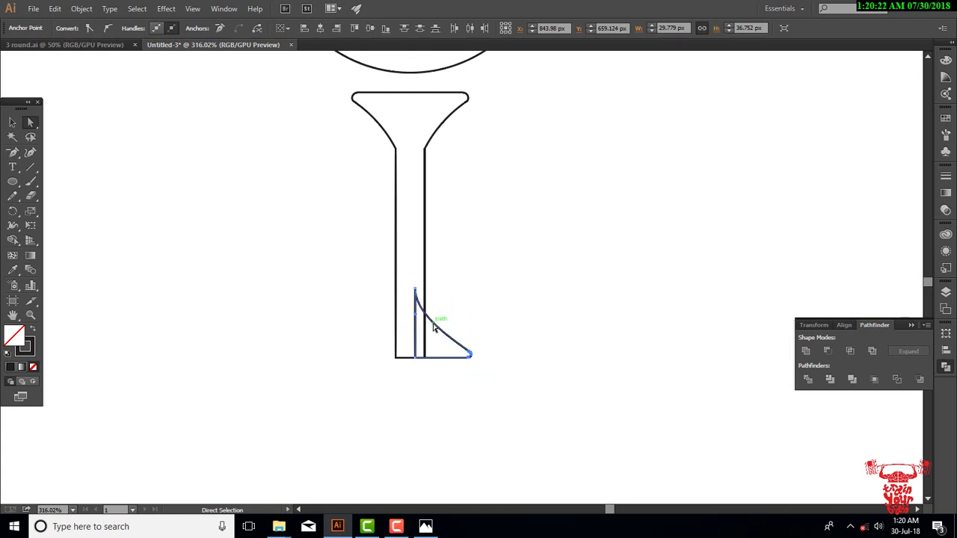
left_click(476, 344)
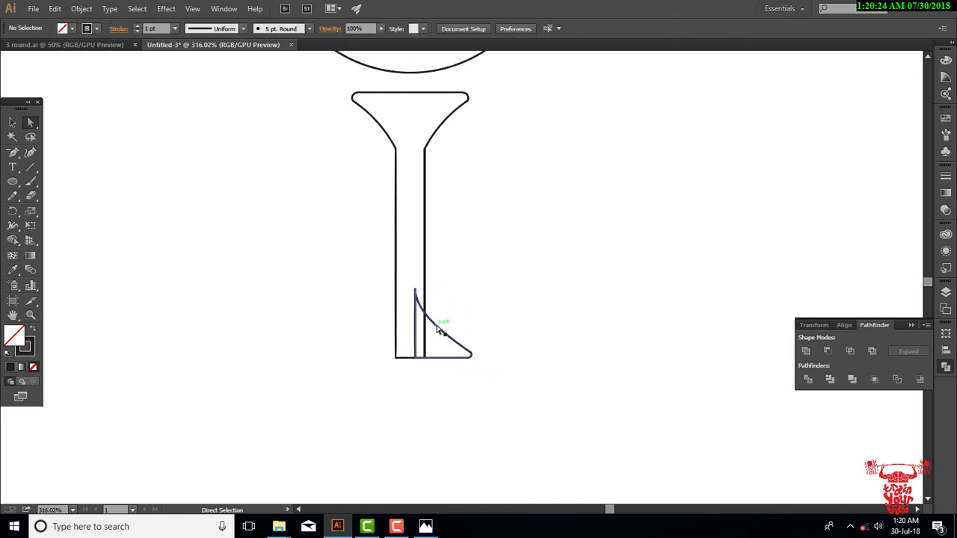
left_click_drag(438, 329, 437, 345)
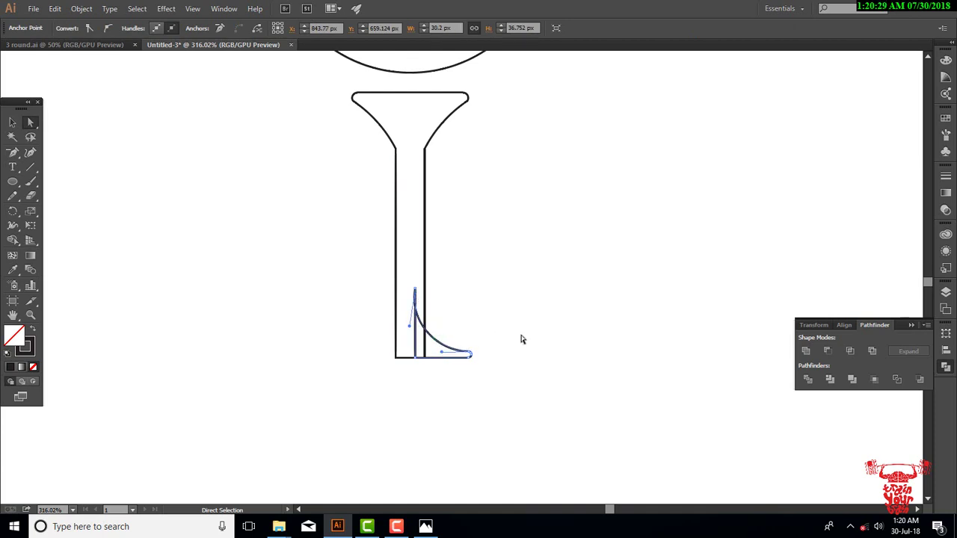
Step: Enlarge the 30 × 37 px curve from its corner handle so it reaches further right
left_click(12, 122)
left_click(559, 304)
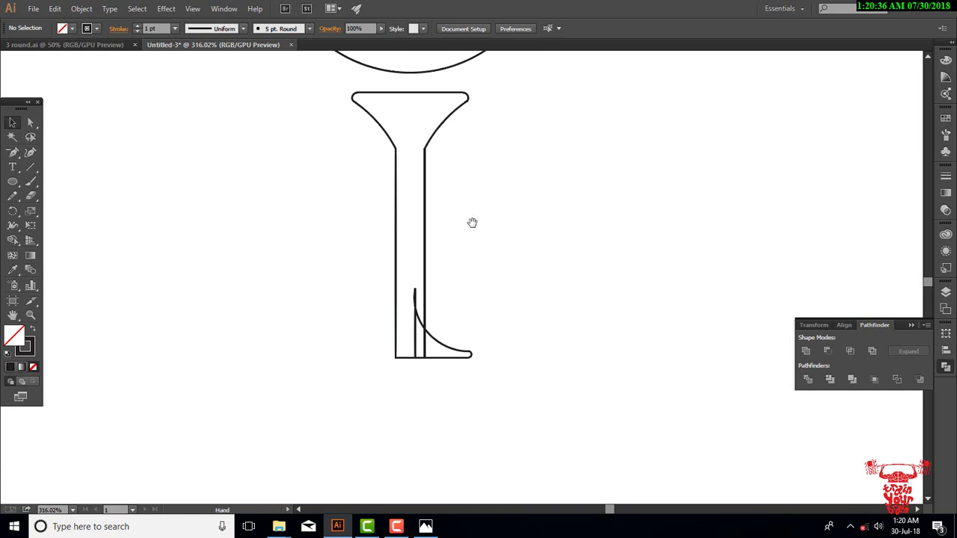
scroll(474, 261, "up", 2)
scroll(476, 309, "up", 1)
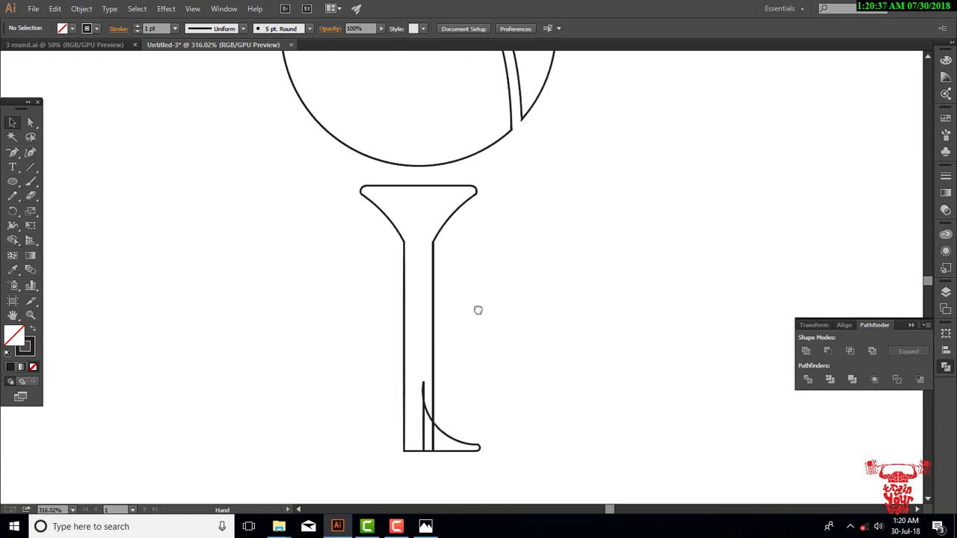
left_click(478, 448)
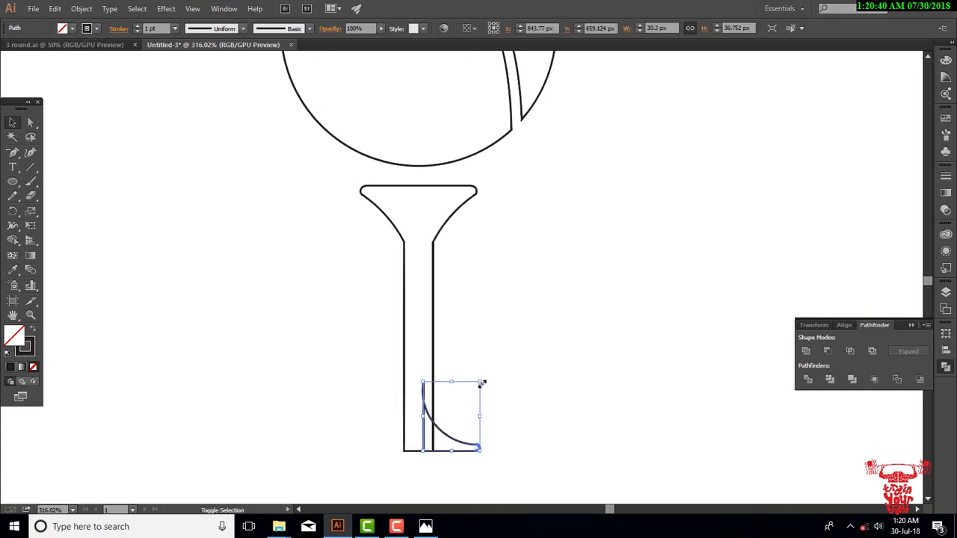
left_click_drag(481, 383, 515, 356)
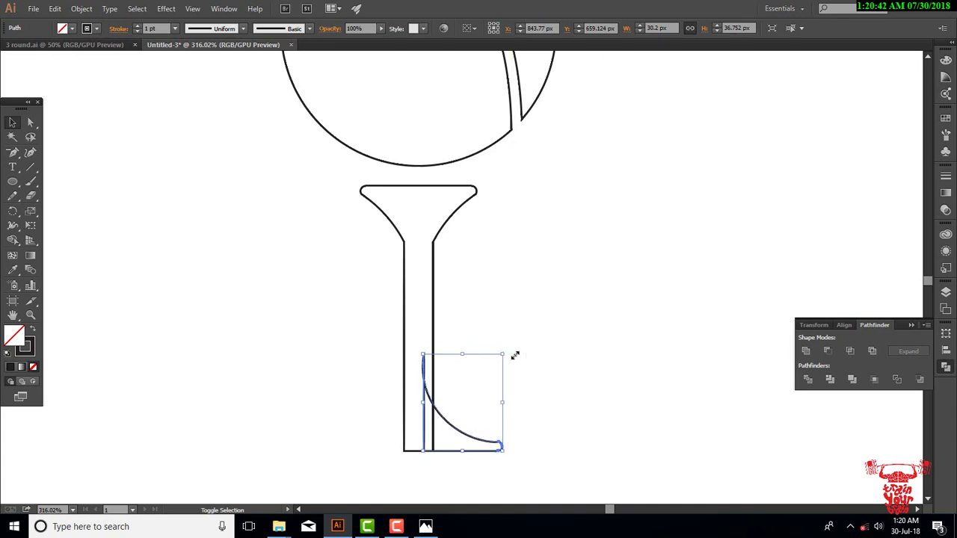
Step: Nudge the stem's top-left and top-right corner anchors inward to narrow its funnel top
left_click(443, 213)
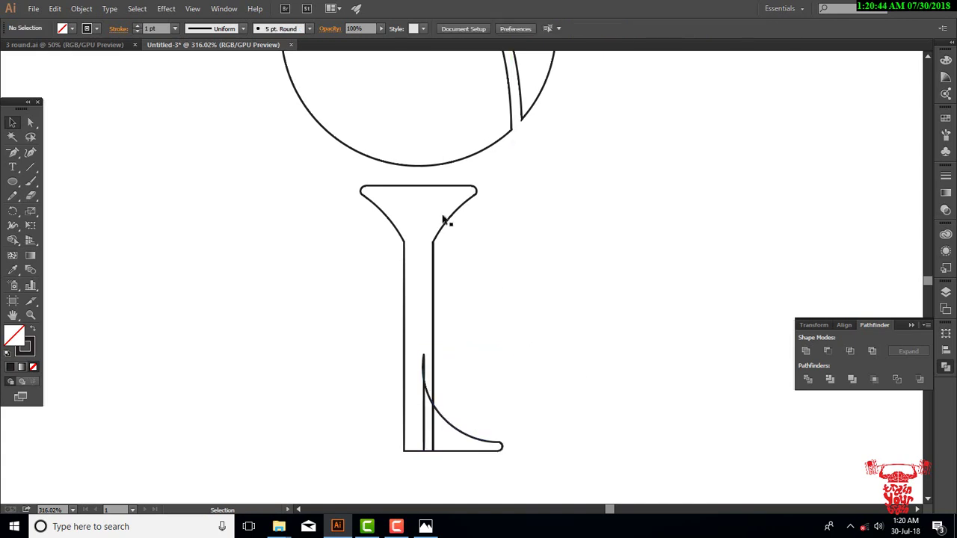
left_click(457, 214)
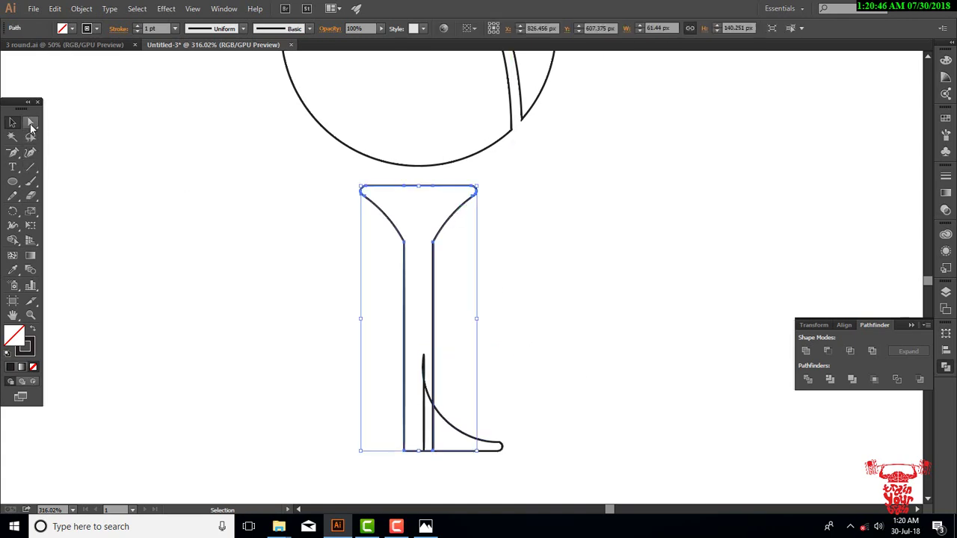
left_click(31, 122)
left_click(364, 194)
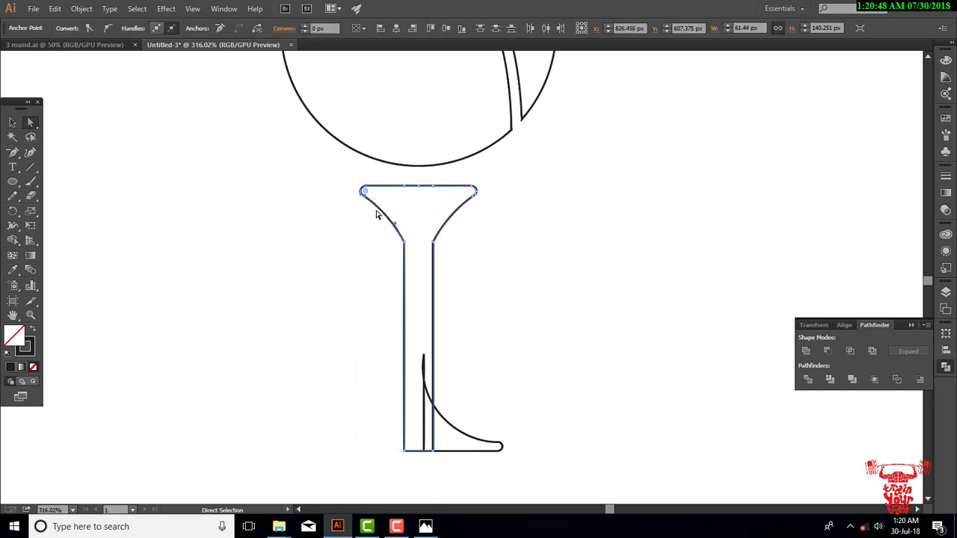
key("Right")
key("Right")
key("Right")
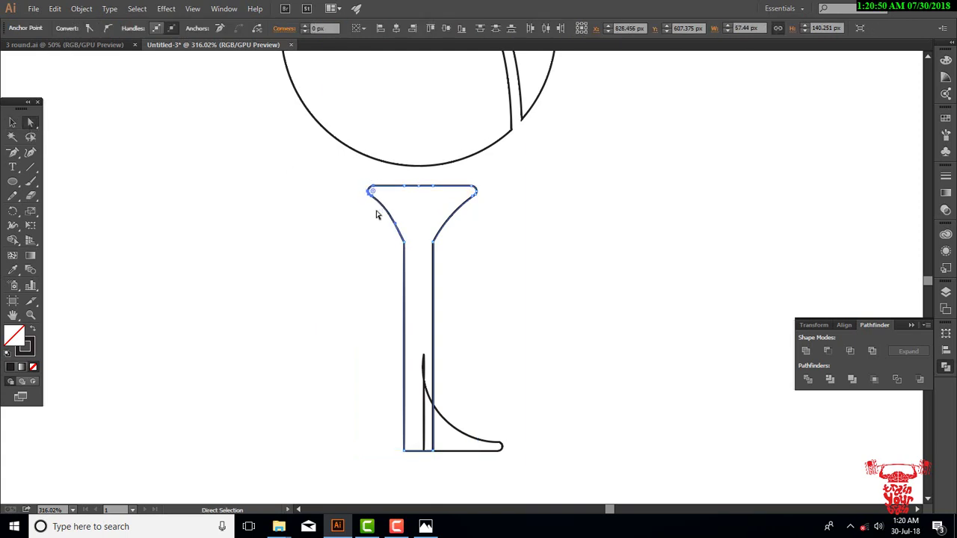
left_click_drag(491, 178, 465, 234)
key("Left")
key("Left")
key("Left")
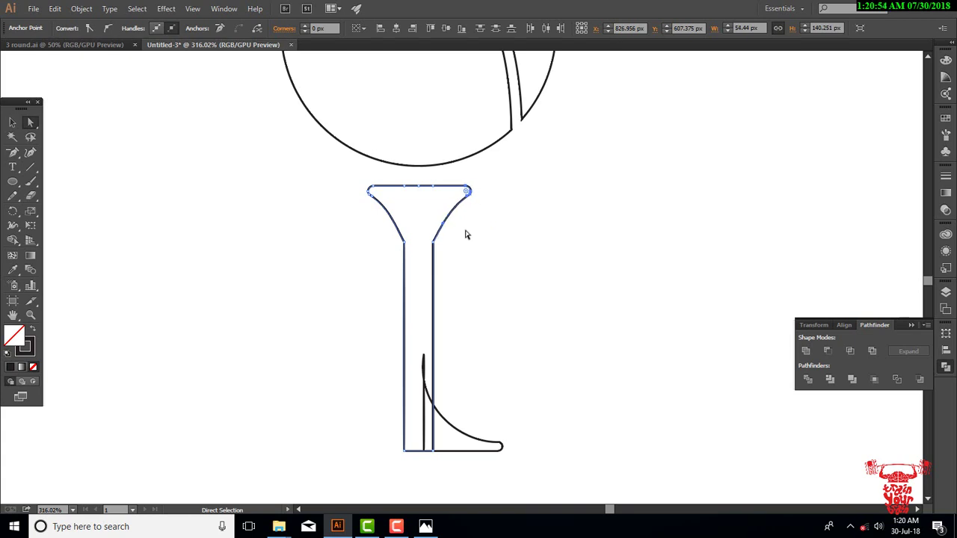
left_click(551, 301)
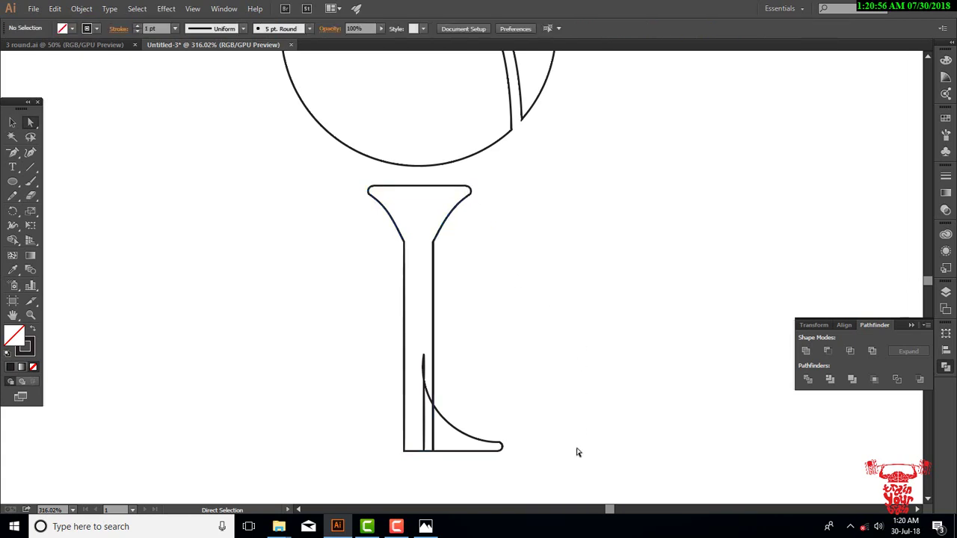
left_click(12, 122)
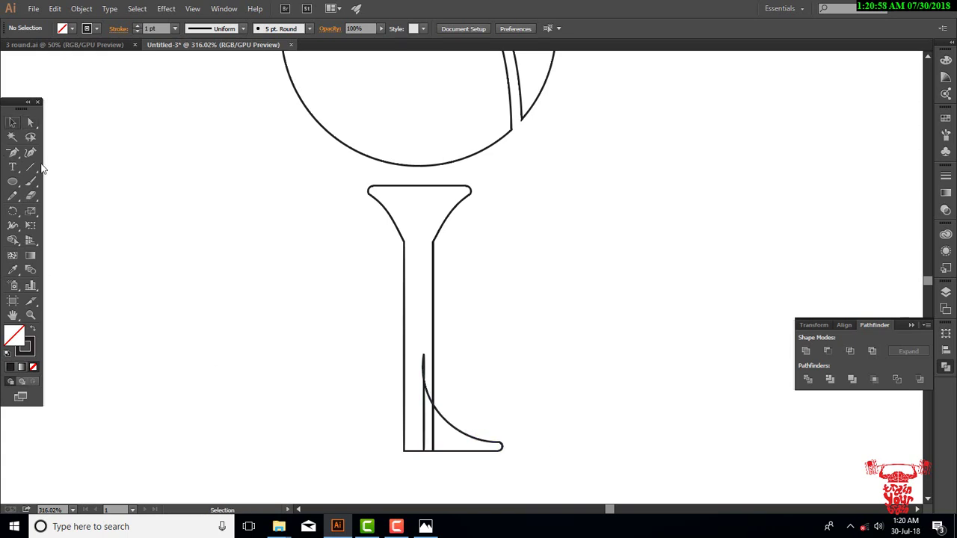
left_click(491, 446)
Step: Reflect a vertical copy of the flared curve and place it on the stem's left side
right_click(489, 446)
mouse_move(551, 407)
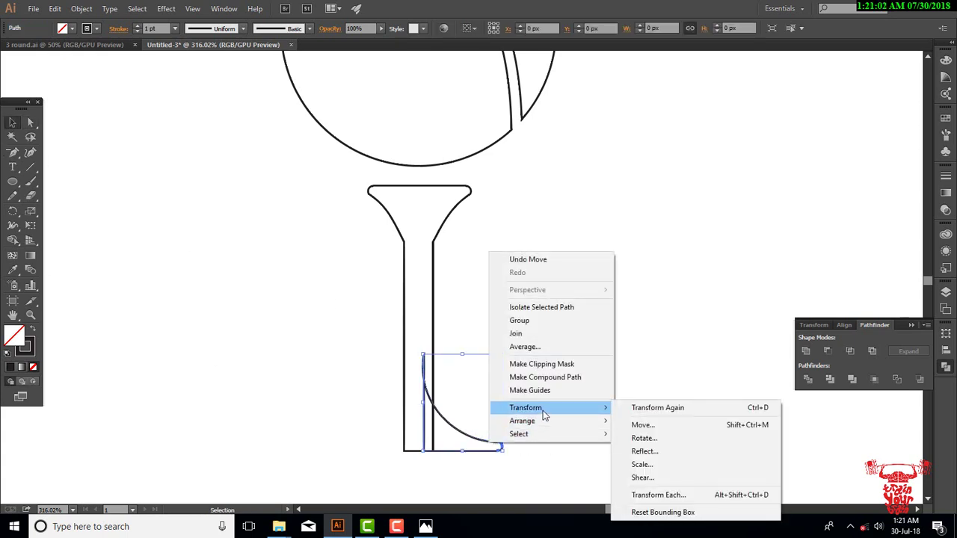
left_click(650, 453)
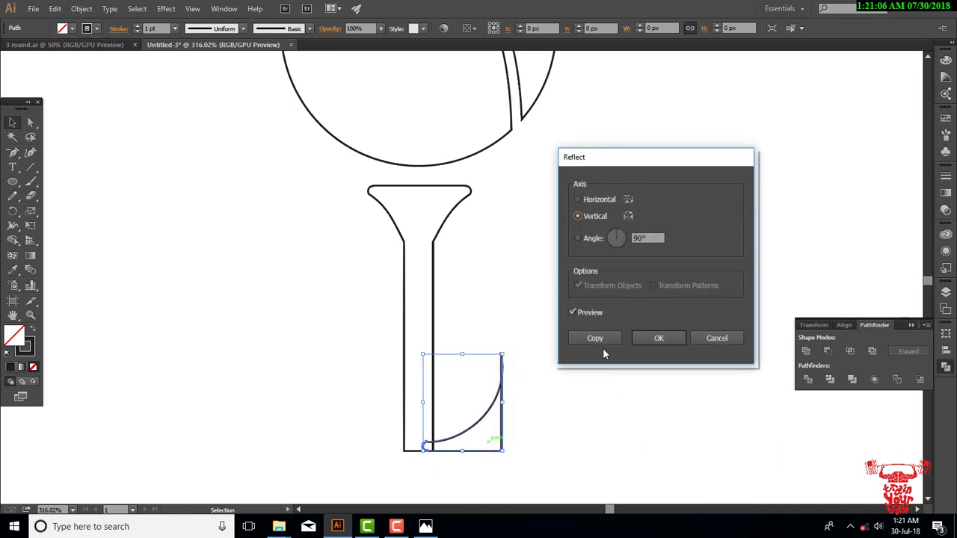
left_click(595, 337)
left_click(602, 356)
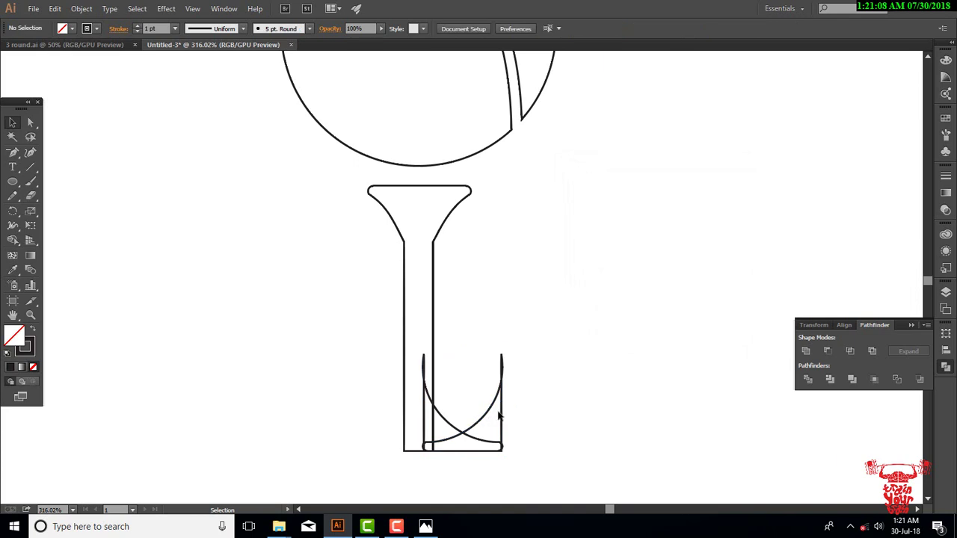
left_click_drag(502, 416, 423, 428)
left_click(584, 397)
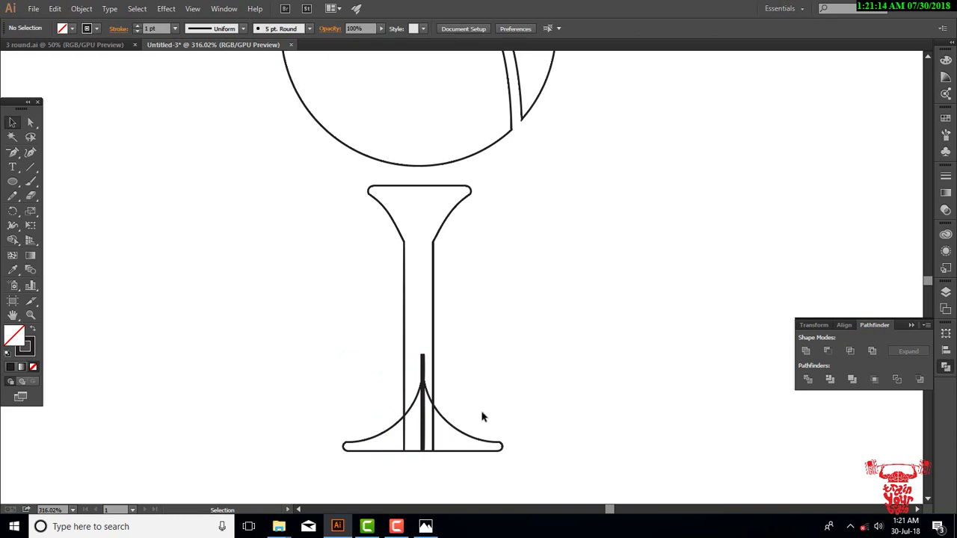
Step: Scale both base curves down slightly and centre them under the stem
left_click(487, 447)
left_click(360, 439, "shift")
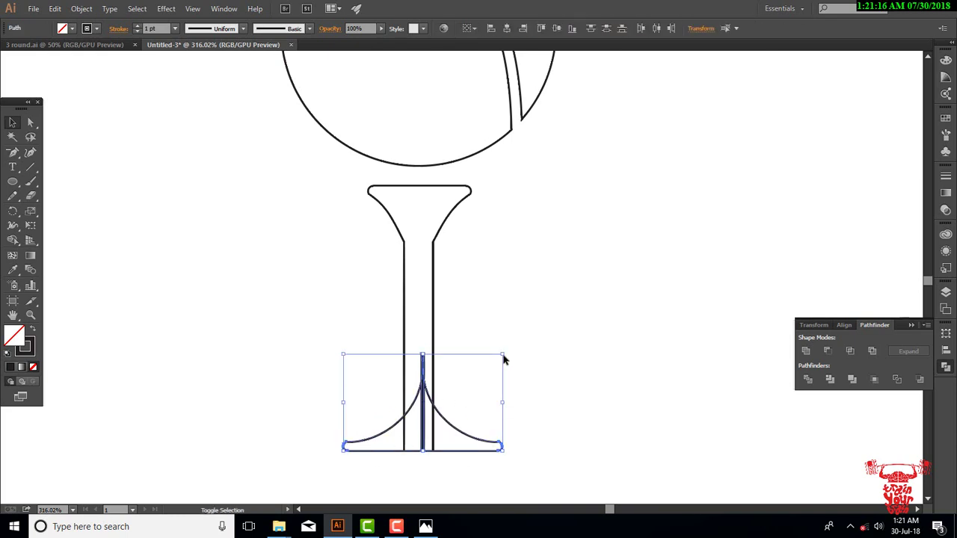
left_click_drag(501, 361, 496, 368)
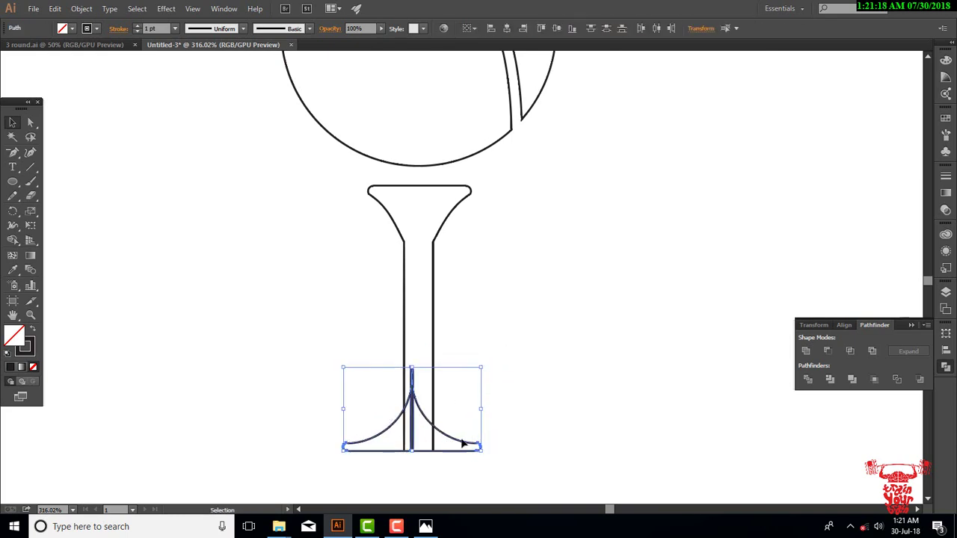
left_click_drag(460, 441, 463, 443)
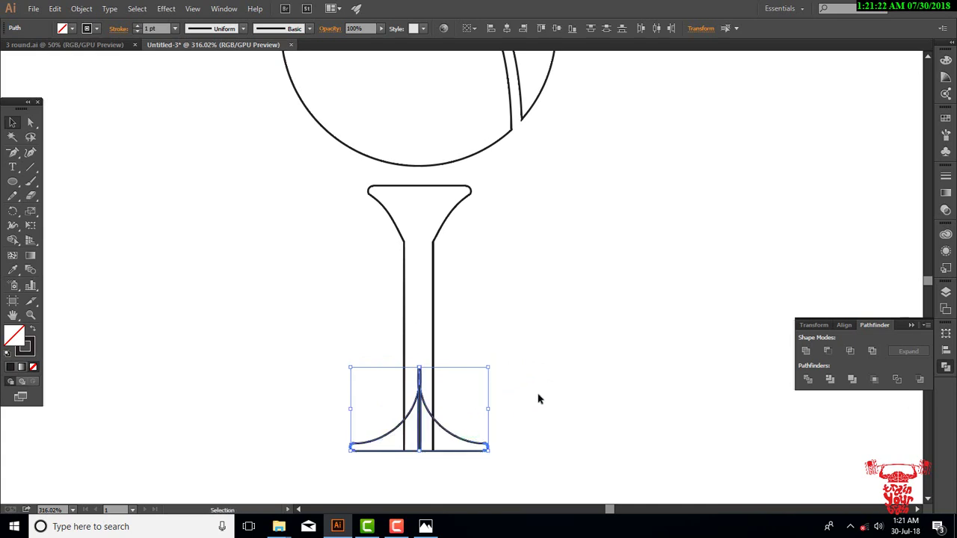
left_click(538, 399)
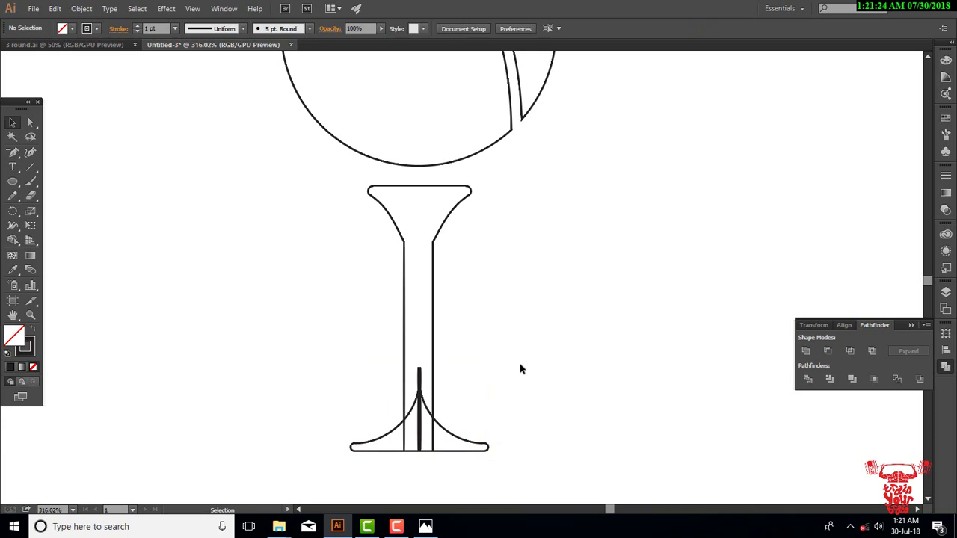
left_click_drag(600, 227, 346, 475)
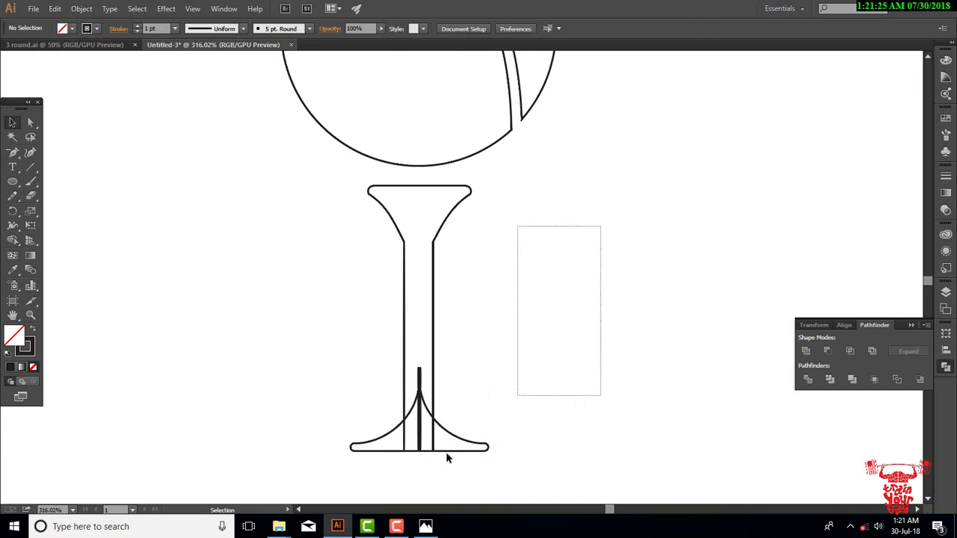
Step: Unite the stem and both base curves with Pathfinder, then zoom out to the whole glass
left_click(806, 351)
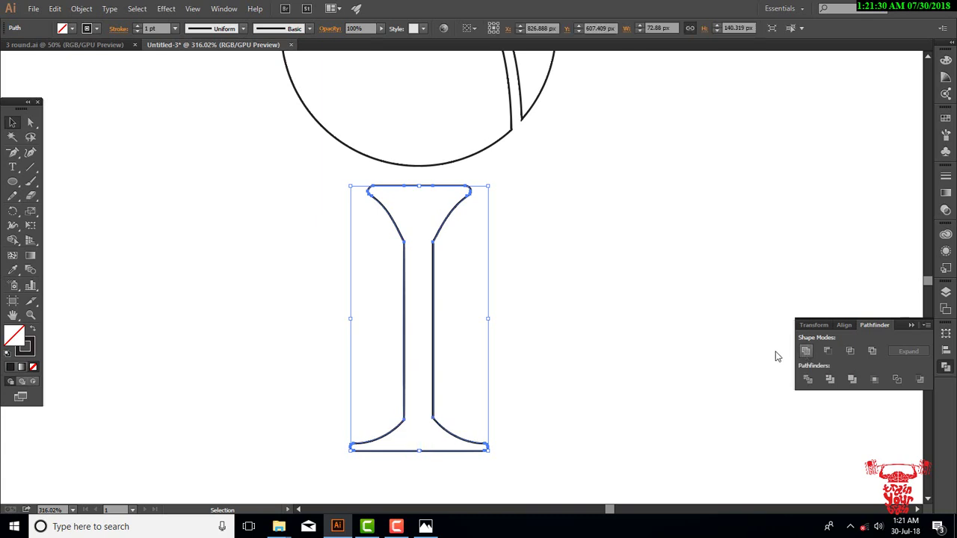
left_click(641, 361)
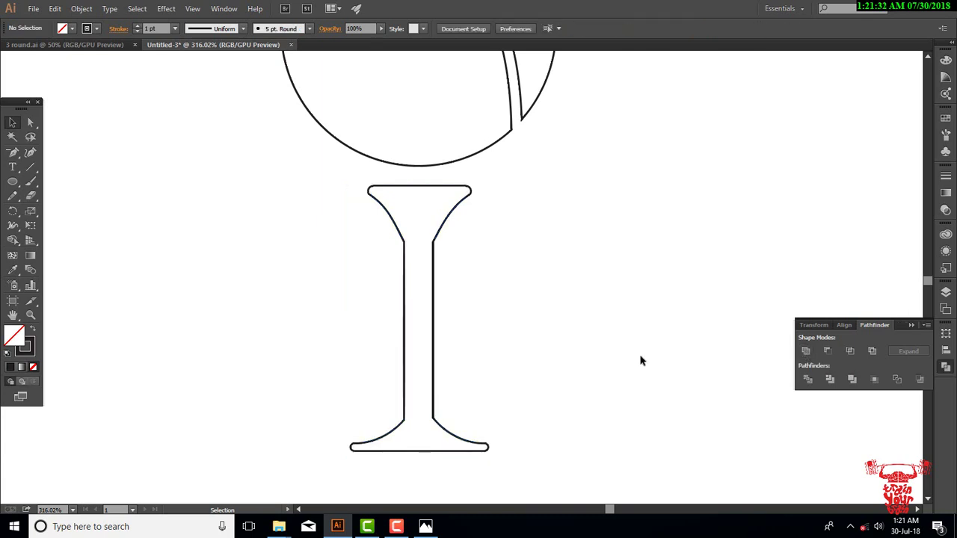
key("ctrl+minus")
key("ctrl+minus")
key("ctrl+minus")
key("ctrl+minus")
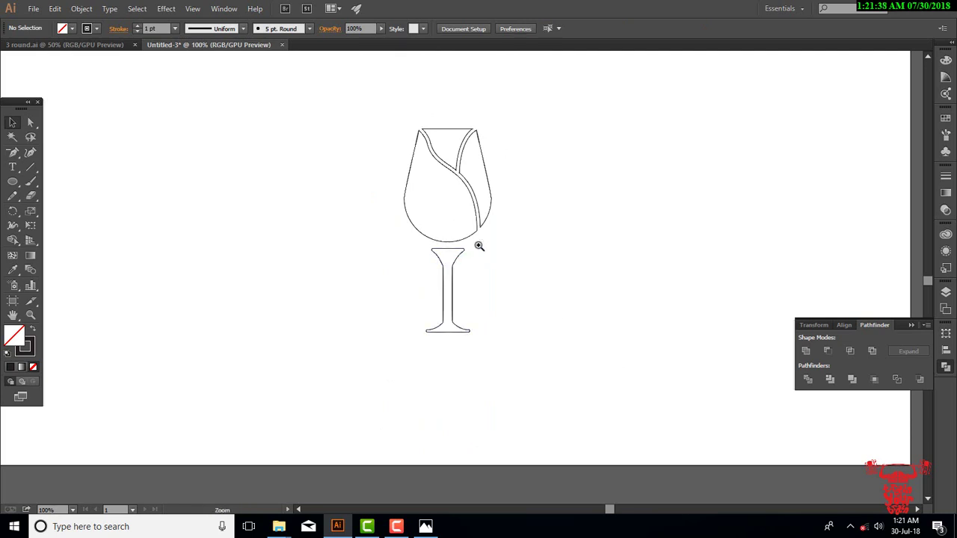
Step: Zoom in and Alt-drag a copy of the tulip bud group straight down
left_click_drag(467, 250, 640, 416)
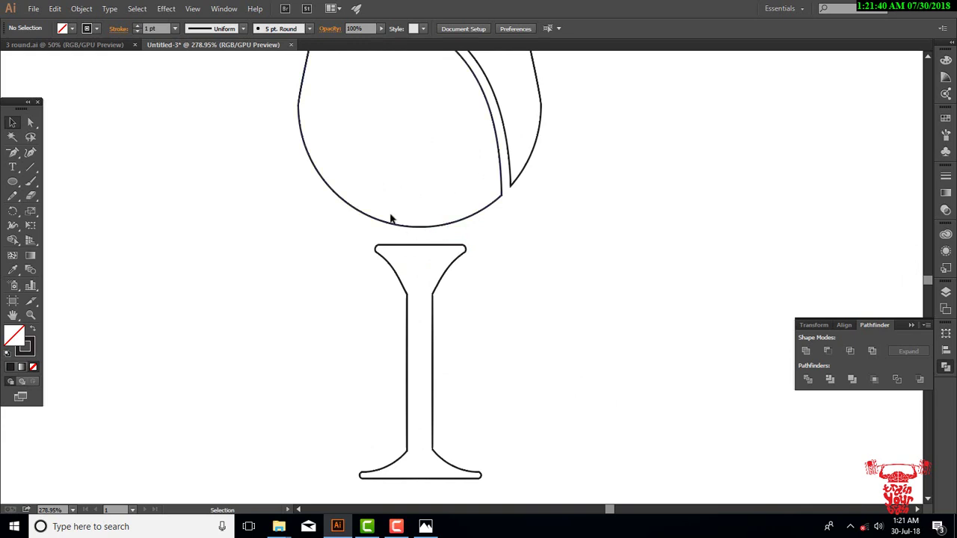
left_click(12, 181)
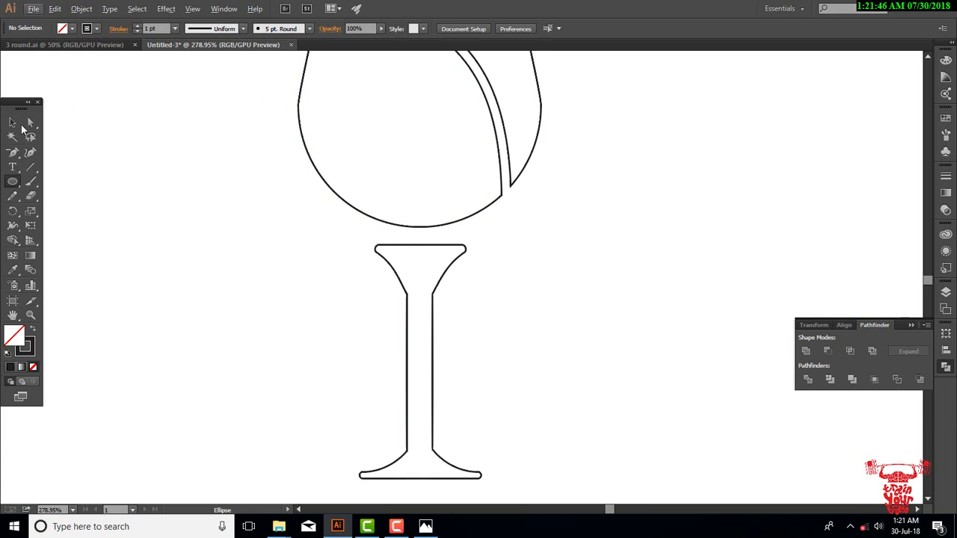
left_click(12, 122)
left_click(482, 215)
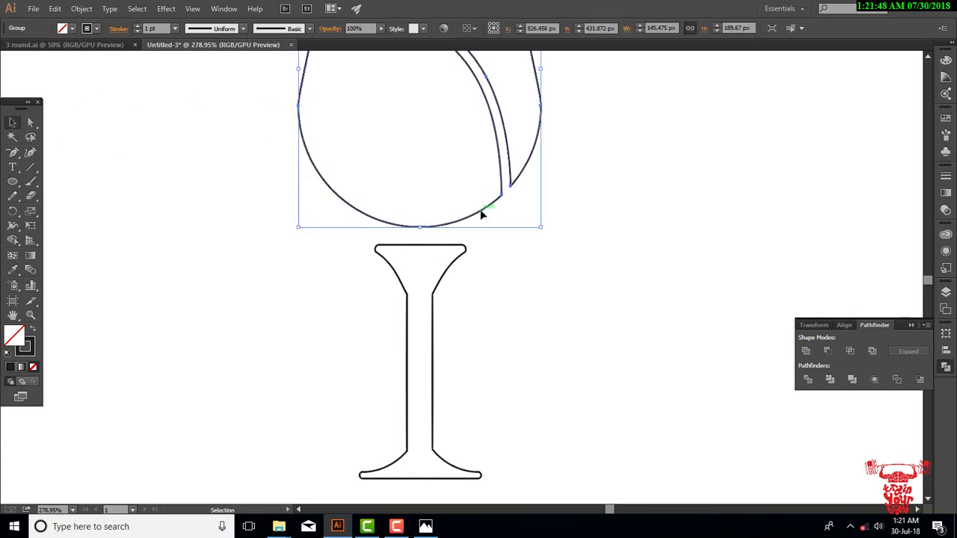
left_click_drag(482, 215, 488, 242)
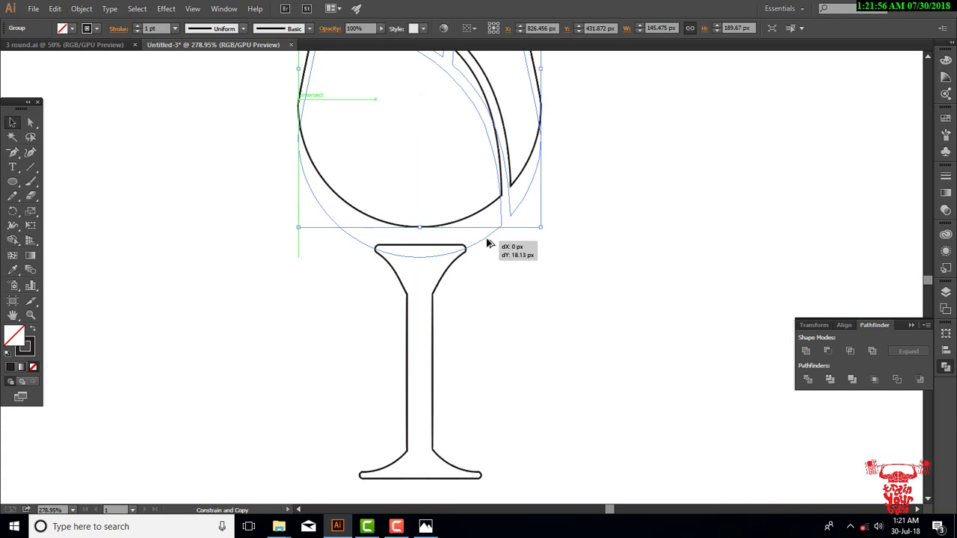
Step: Carve the stem top into the bud's curved base with Shape Builder, then delete the leftover bud copy
left_click_drag(488, 242, 484, 246)
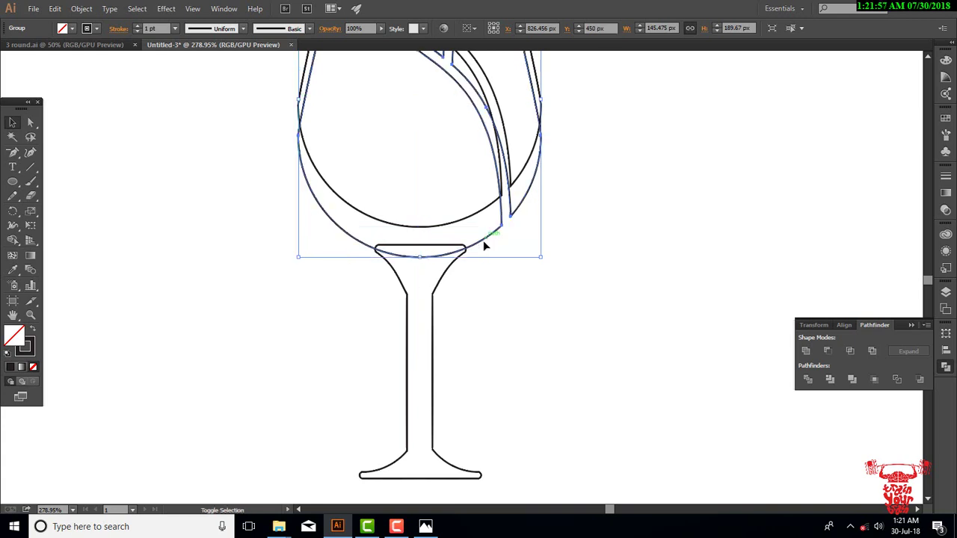
left_click(439, 291, "shift")
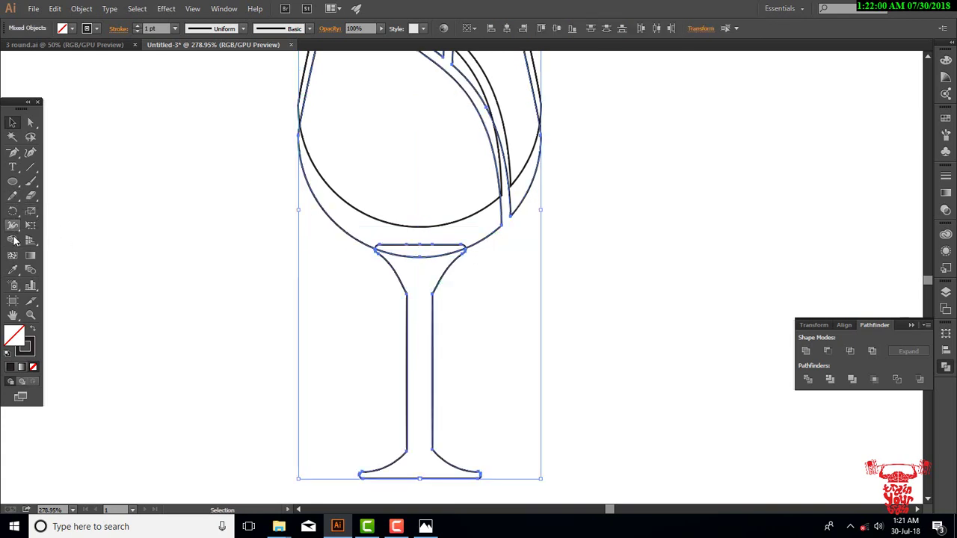
left_click(13, 240)
left_click_drag(427, 241, 427, 256)
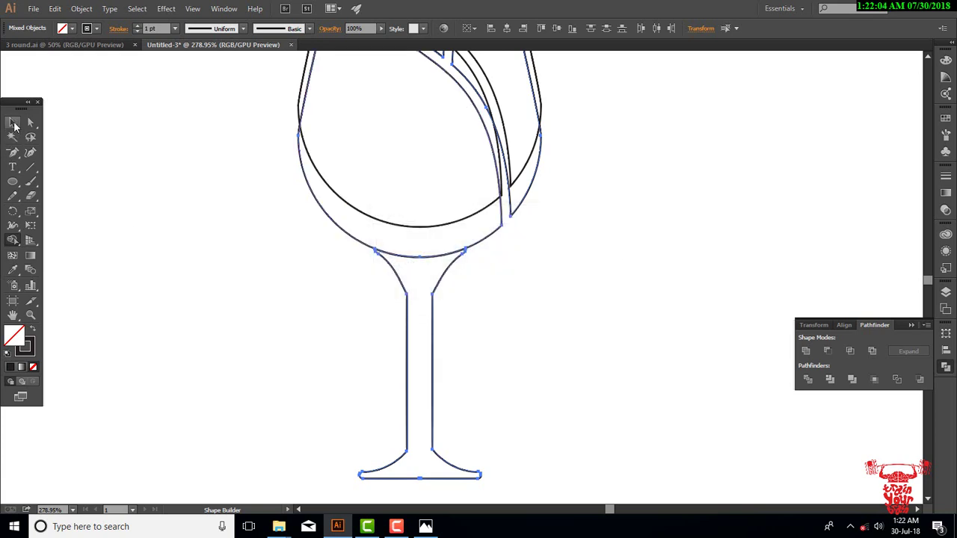
left_click(13, 122)
left_click(158, 221)
left_click(342, 234)
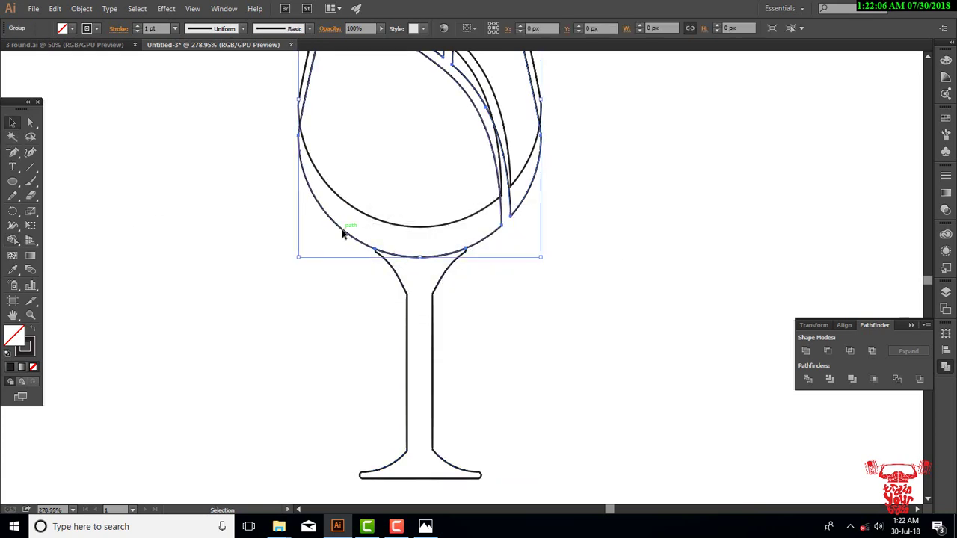
key("Delete")
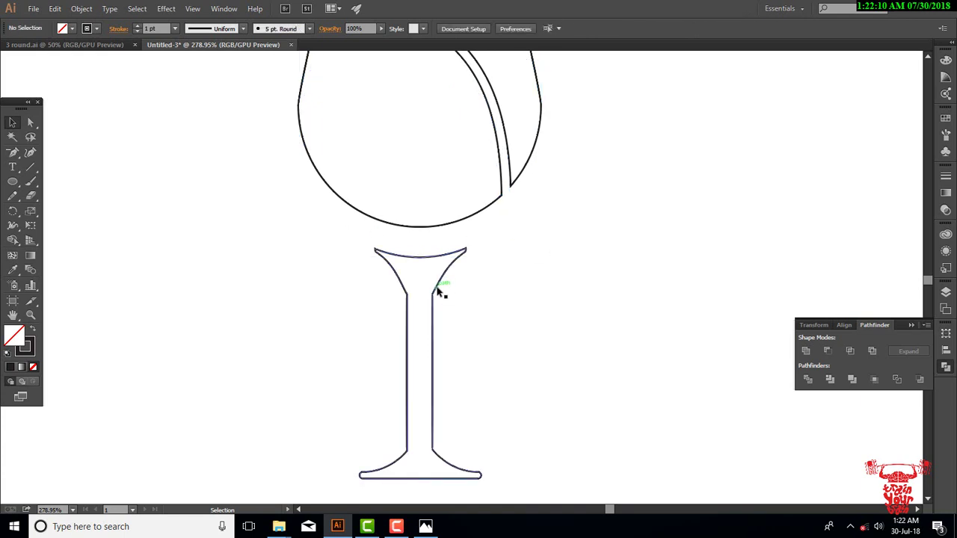
Step: Move the stem up toward the bowl and raise its flare anchors three nudges
left_click_drag(438, 291, 437, 275)
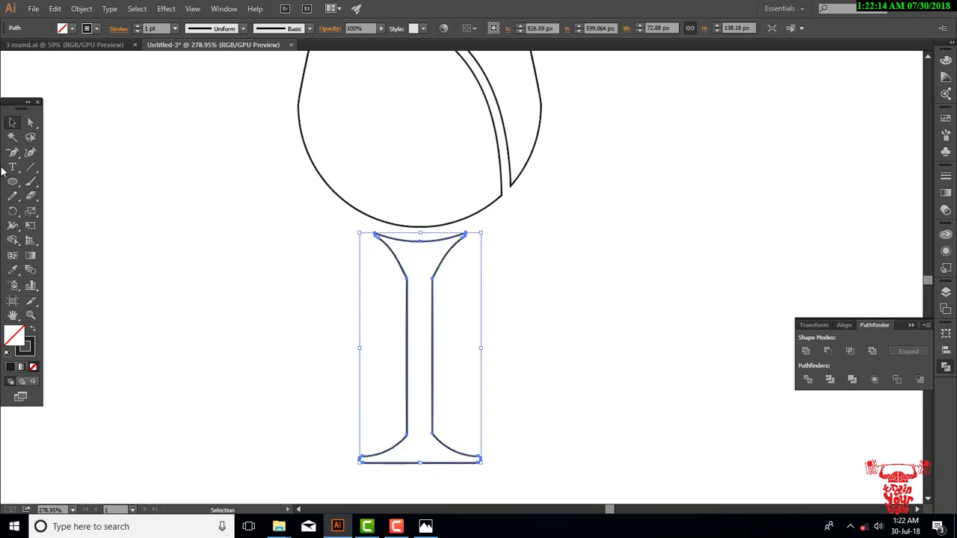
left_click(31, 122)
left_click_drag(379, 274, 471, 294)
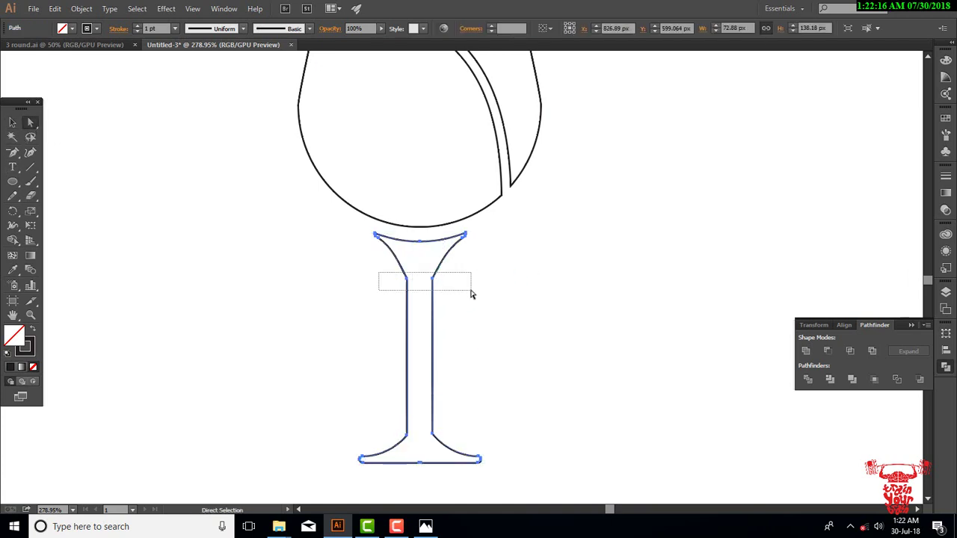
key("Up")
key("Up")
key("Up")
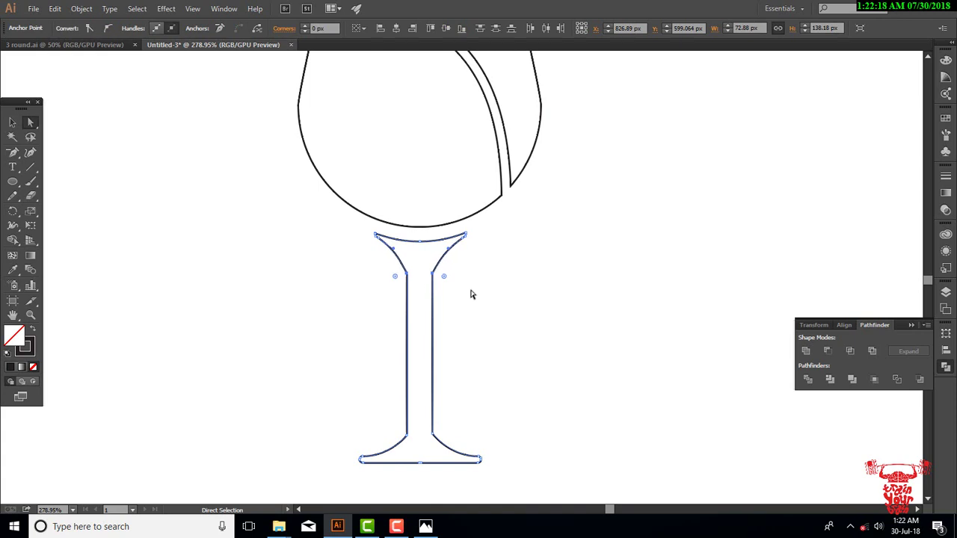
key("Up")
key("Up")
key("Up")
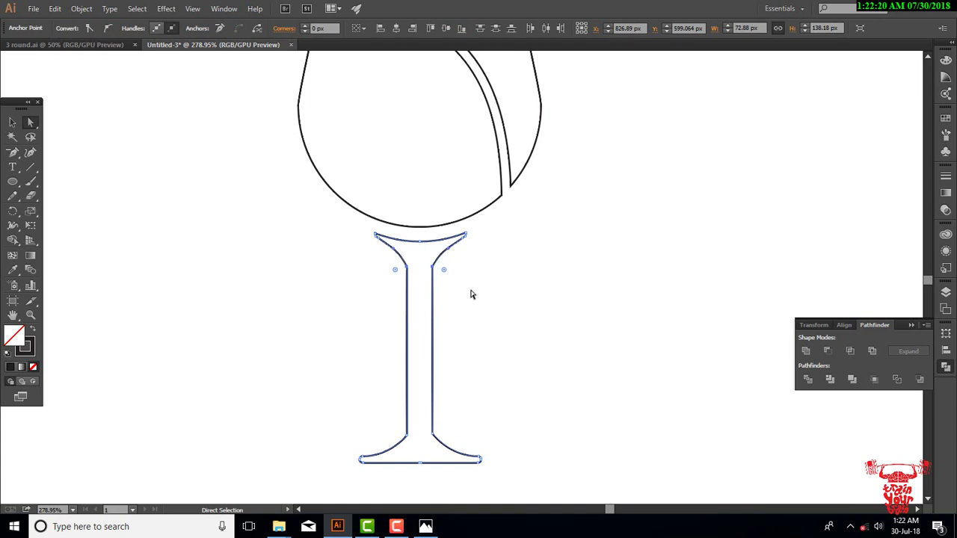
key("Up")
key("Up")
Step: Widen the stem's base by nudging both bottom anchors outward two steps each
left_click(12, 122)
left_click(593, 271)
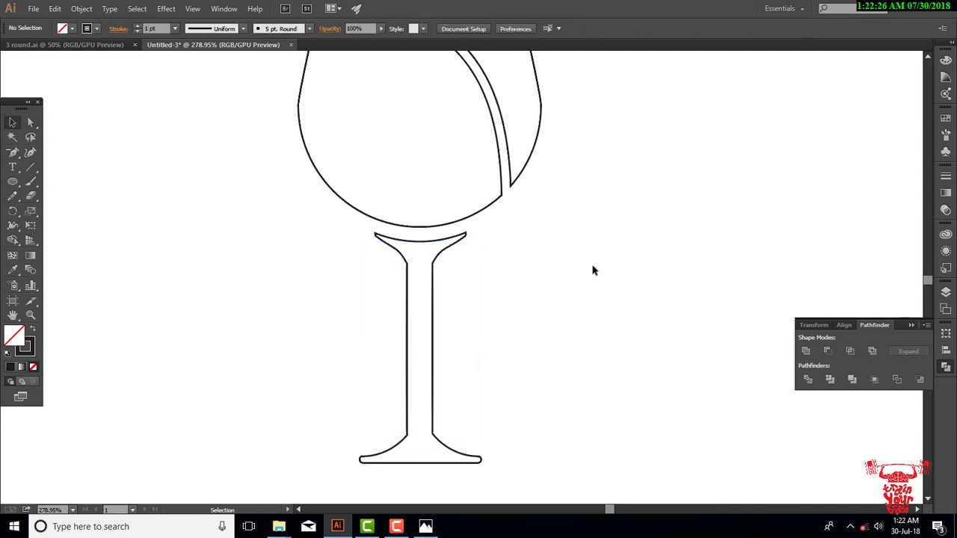
left_click(474, 459)
left_click(31, 121)
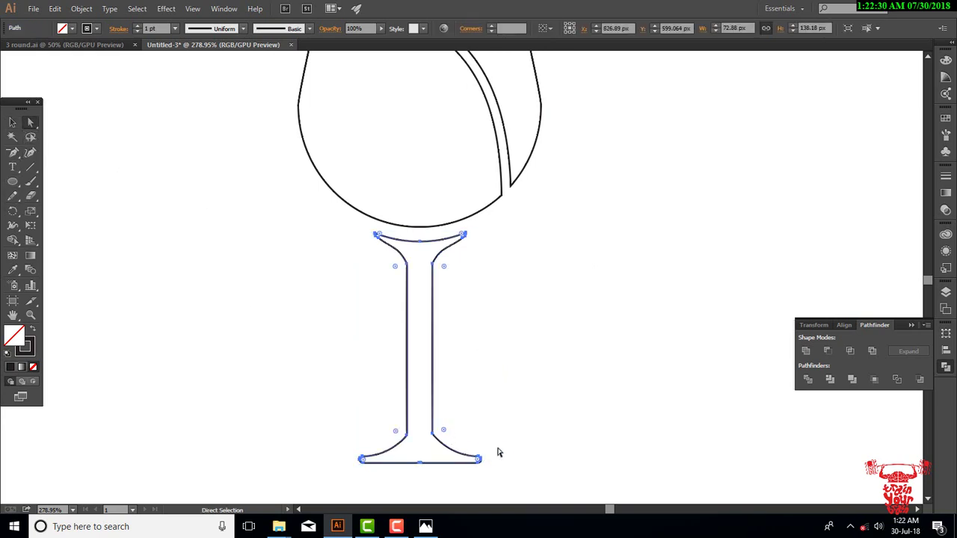
left_click_drag(499, 445, 473, 486)
key("Right")
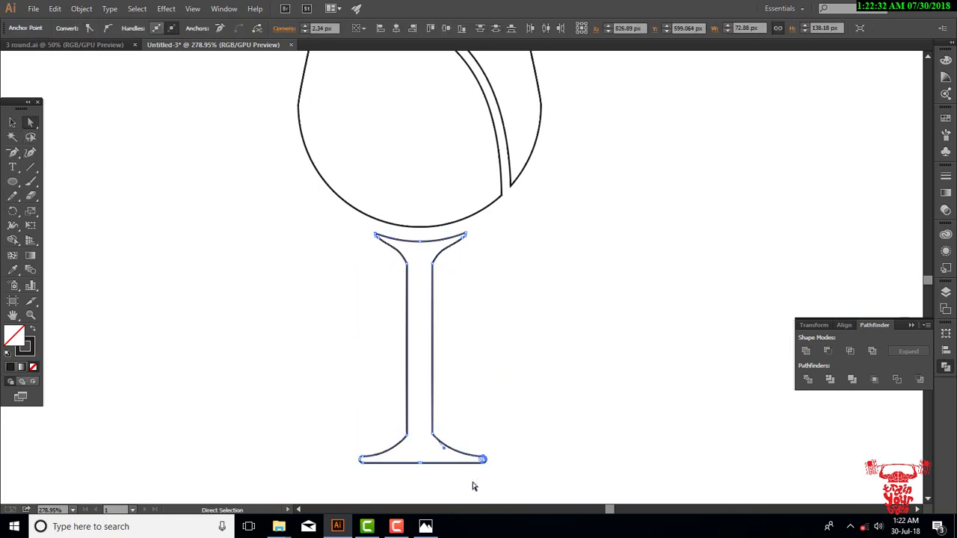
key("Right")
key("Right")
key("Right")
key("Right")
key("Right")
left_click_drag(336, 429, 385, 496)
key("Left")
key("Left")
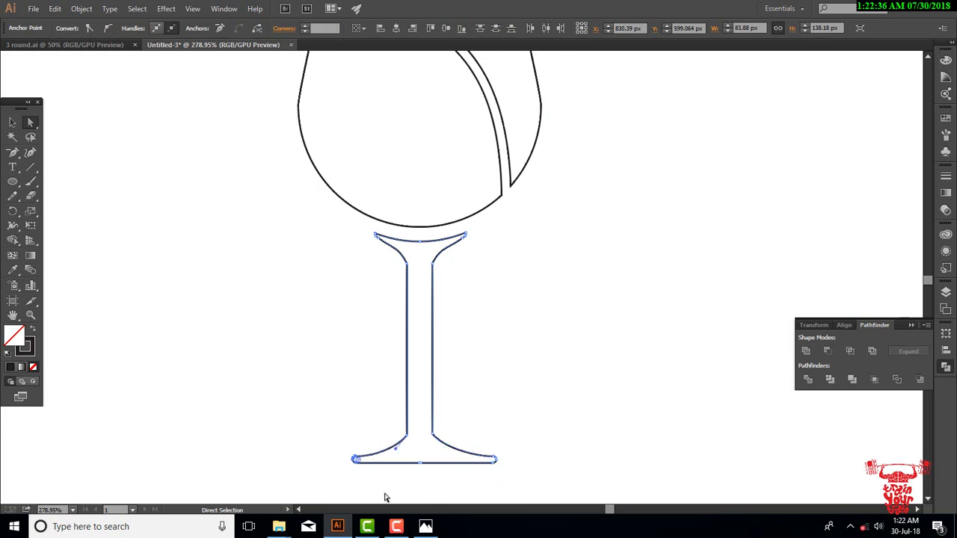
key("Left")
key("Left")
left_click(524, 349)
Step: Draw a circle beside the glass and copy it upward so the two overlap
key("ctrl+minus")
key("ctrl+minus")
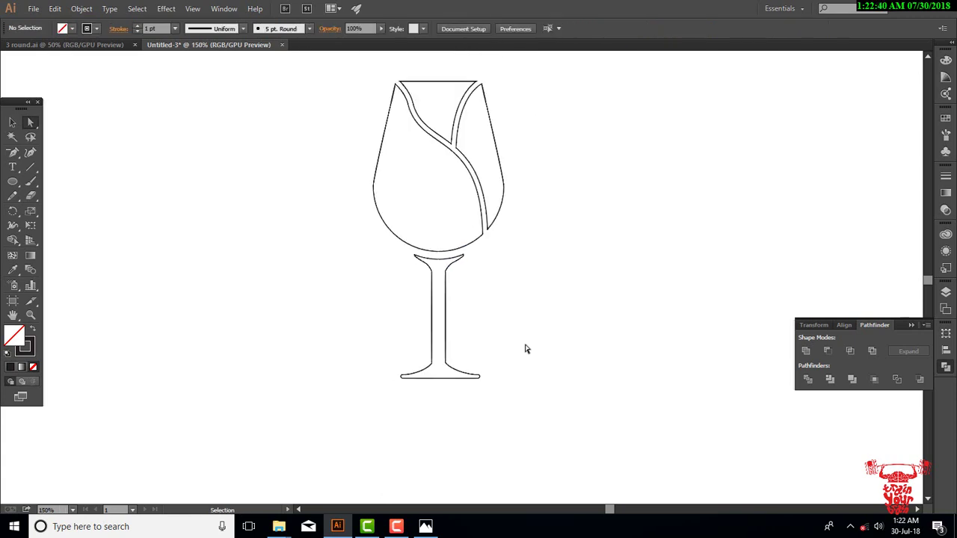
left_click_drag(546, 266, 551, 333)
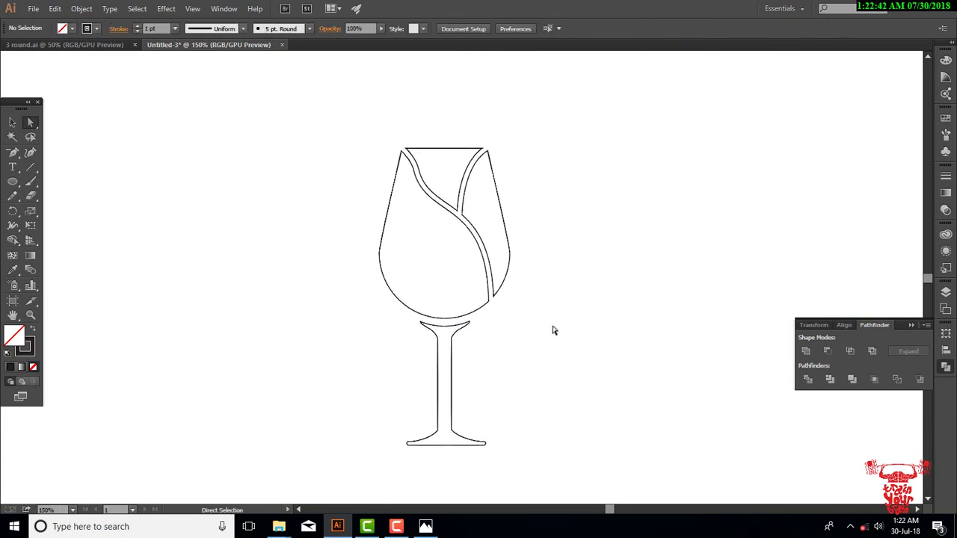
key("z")
left_click_drag(559, 332, 596, 361)
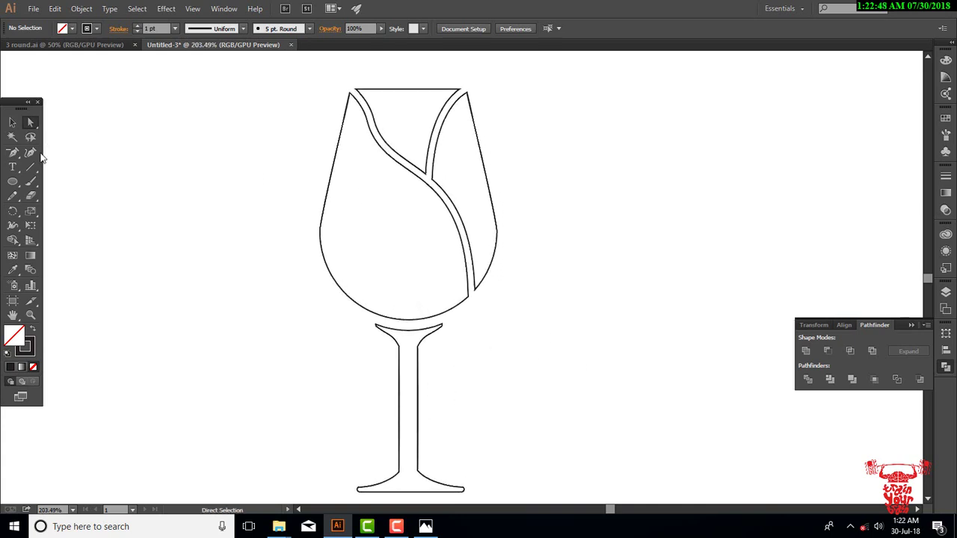
left_click(13, 182)
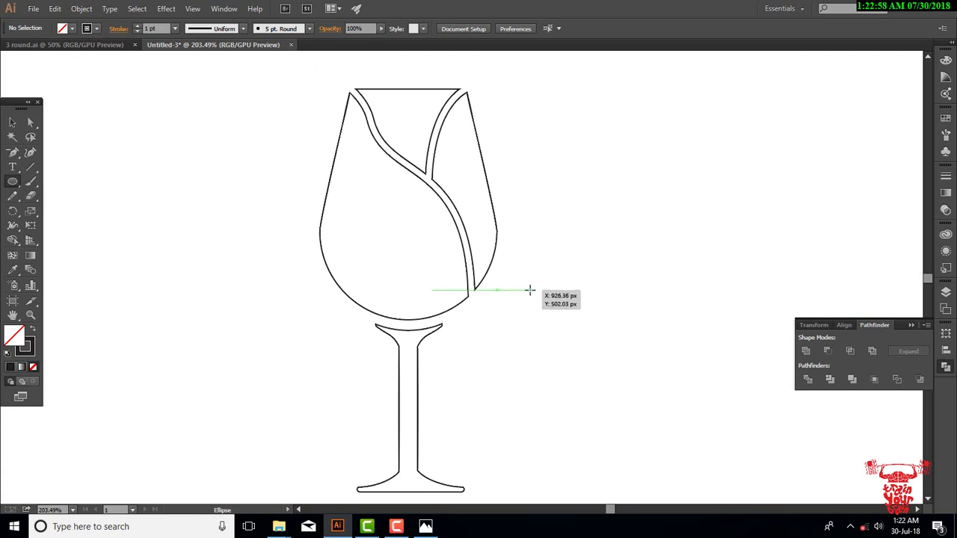
left_click_drag(528, 285, 710, 400)
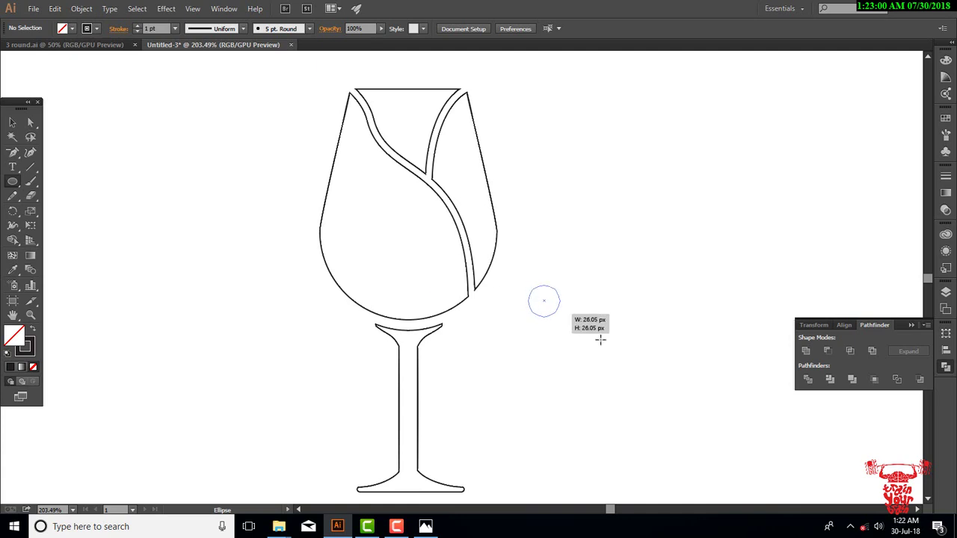
key("v")
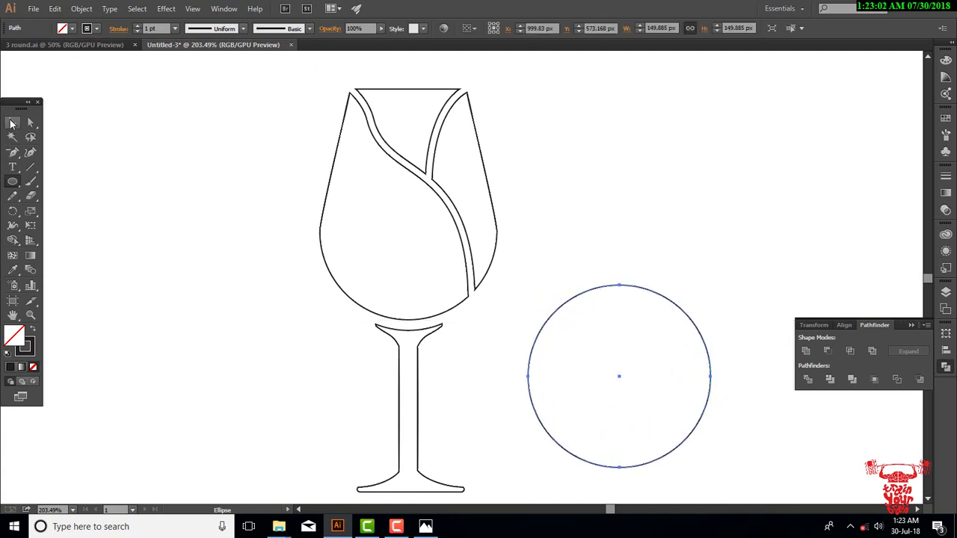
left_click_drag(650, 465, 645, 374)
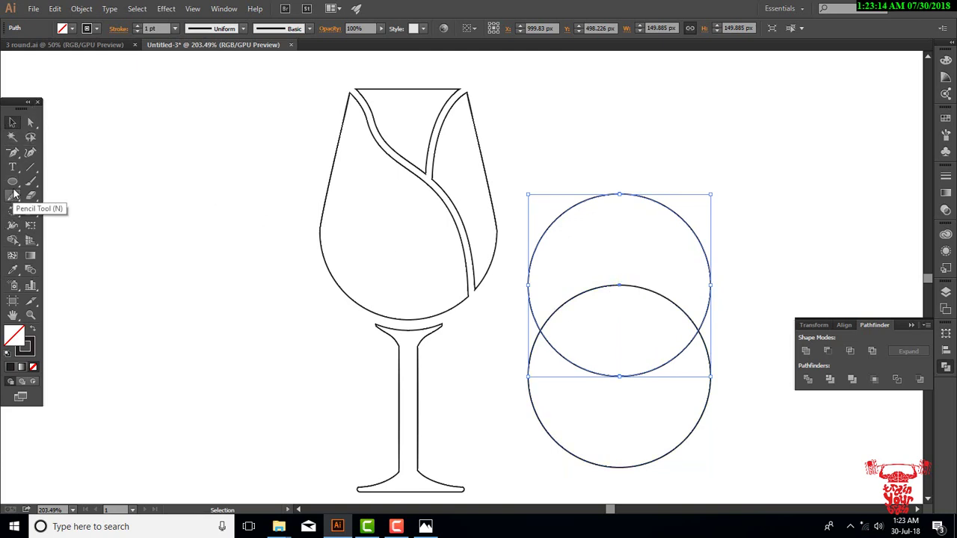
Step: Split off the circles' overlap as a lens shape with Shape Builder and delete both circles
left_click(12, 241)
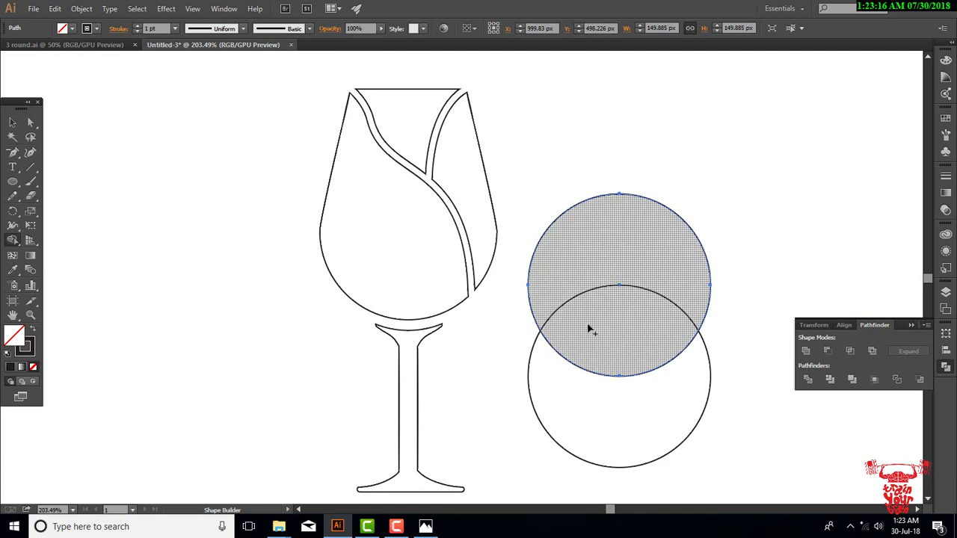
left_click(12, 122)
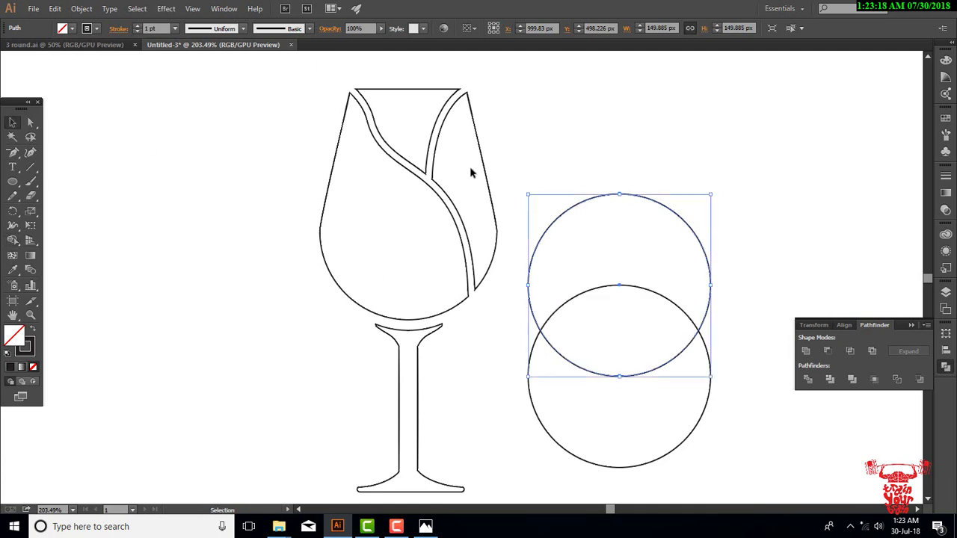
left_click_drag(717, 168, 598, 407)
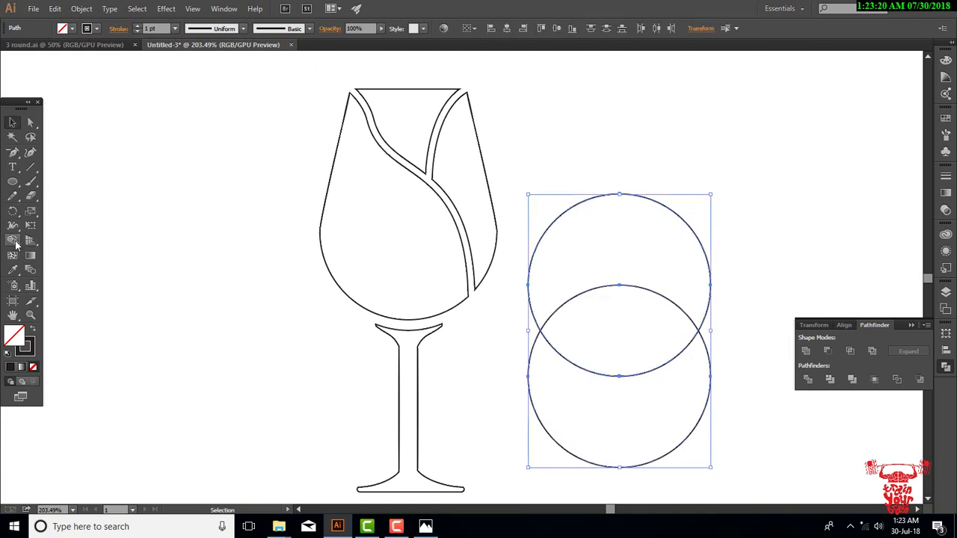
left_click(15, 242)
left_click(620, 321)
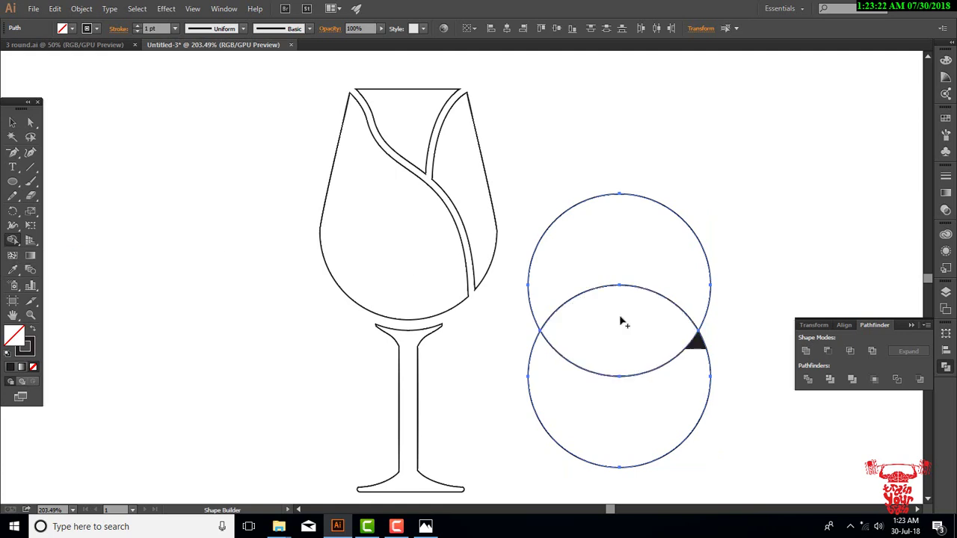
left_click(14, 119)
left_click(757, 173)
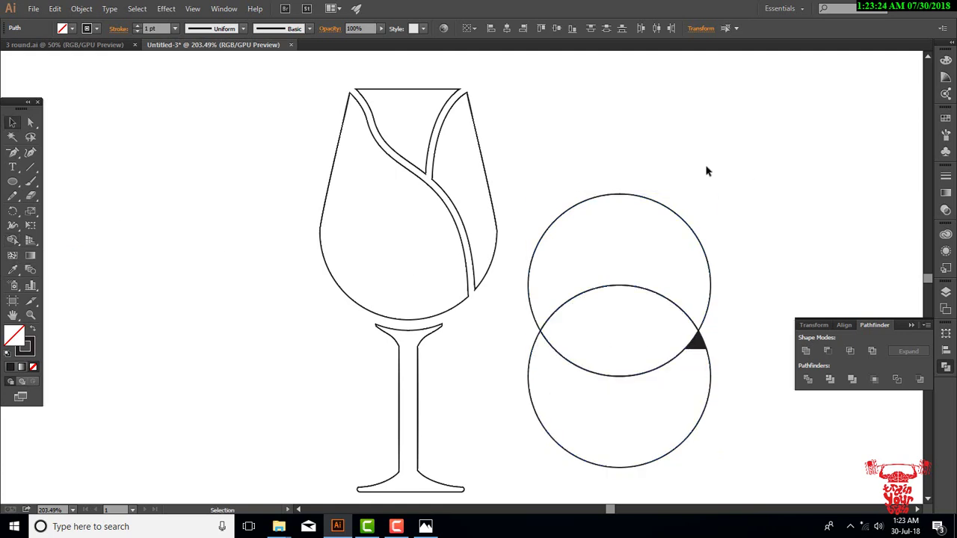
left_click(616, 245)
key("Delete")
mouse_move(755, 457)
left_mouse_down()
mouse_move(664, 411)
mouse_move(704, 367)
left_mouse_up()
key("Delete")
Step: Scale down and flatten the lens to about 50 × 44 px and place it against the stem as a leaf
left_click(685, 351)
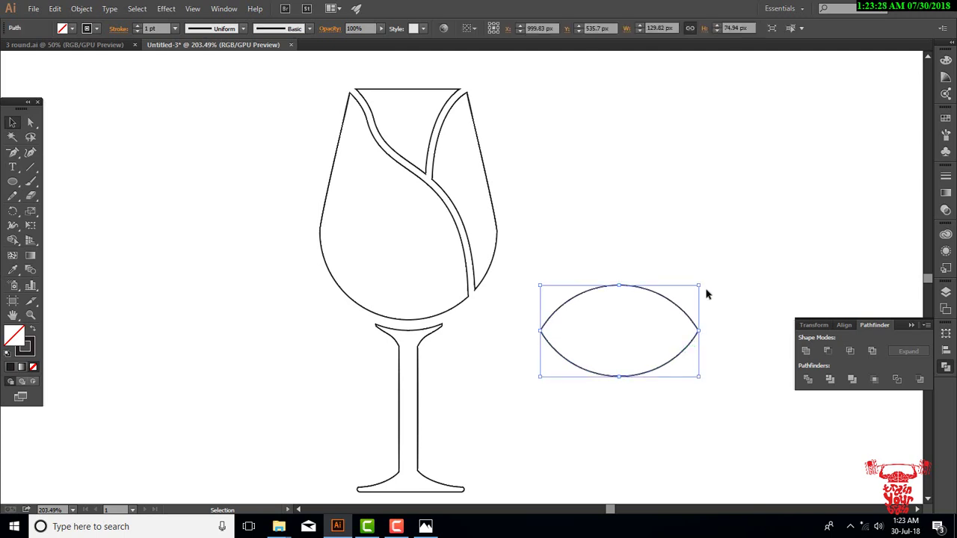
mouse_move(698, 286)
left_mouse_down()
mouse_move(625, 329)
mouse_move(608, 294)
left_mouse_up()
left_click_drag(614, 346, 485, 363)
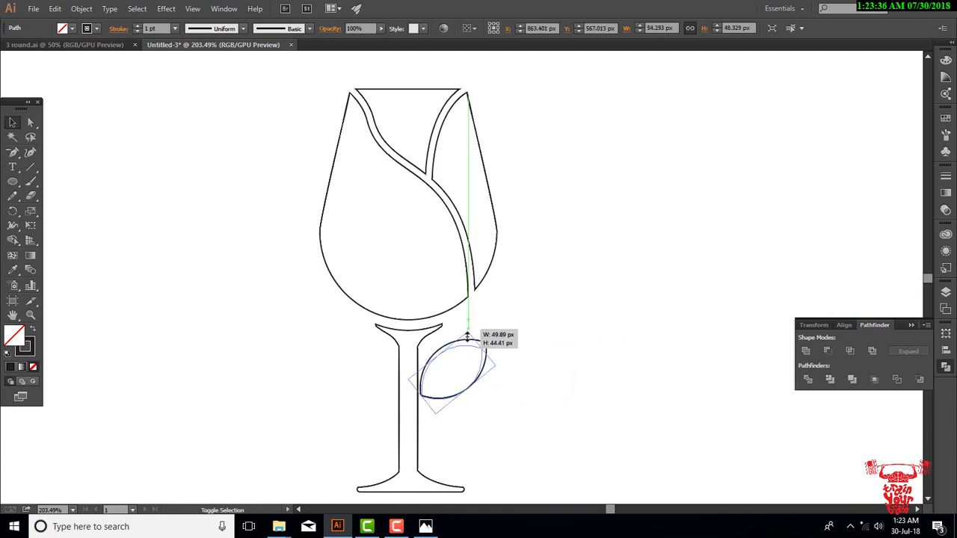
left_click_drag(471, 325, 456, 360)
left_click(508, 367)
mouse_move(460, 400)
left_mouse_down()
mouse_move(440, 380)
mouse_move(457, 388)
left_mouse_up()
left_click(514, 371)
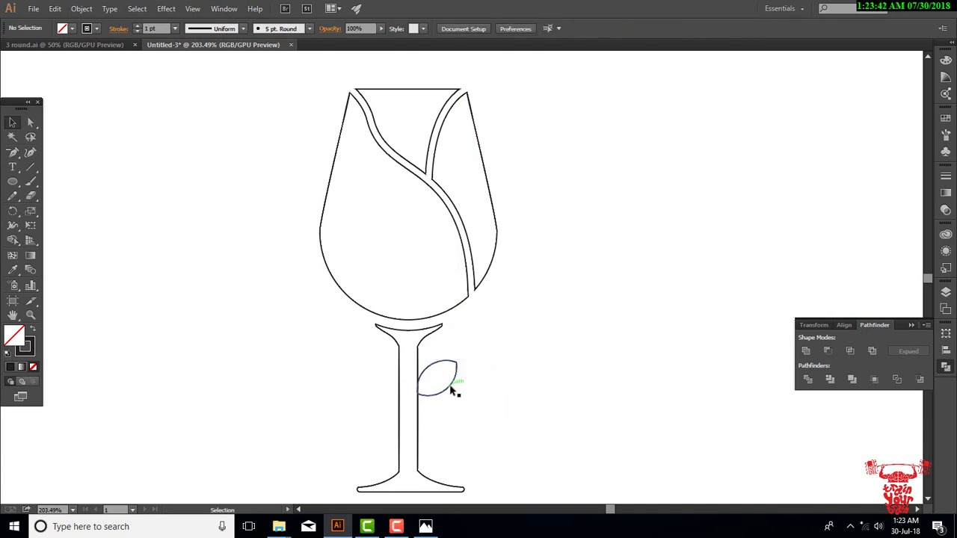
left_click(493, 383)
Step: Draw a curved vein with the Pen tool from the stem into the leaf
scroll(446, 412, "up", 4)
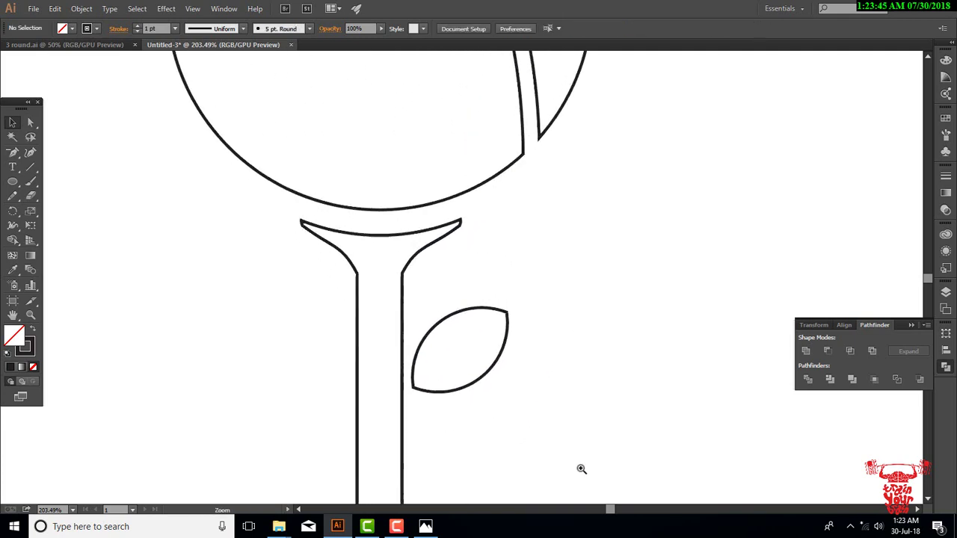
left_click(18, 155)
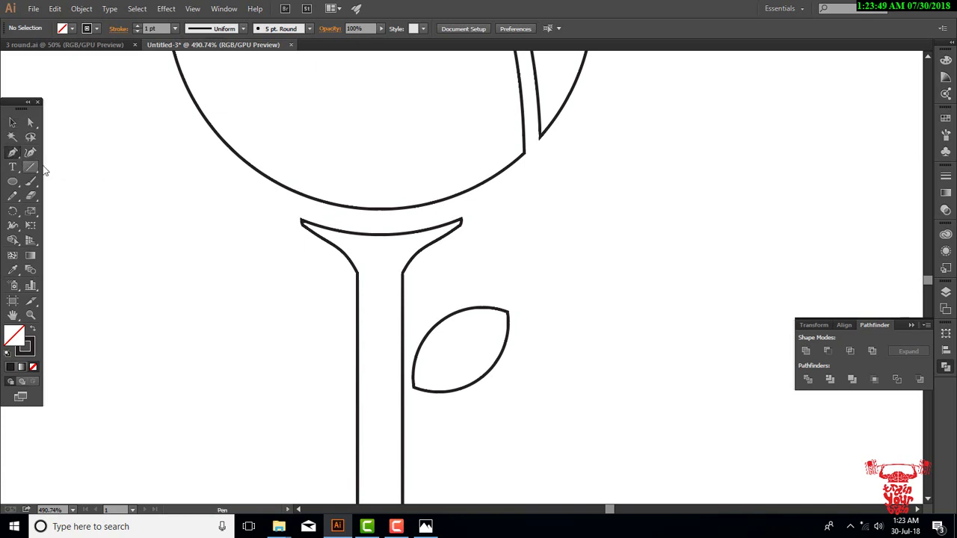
left_click(406, 403)
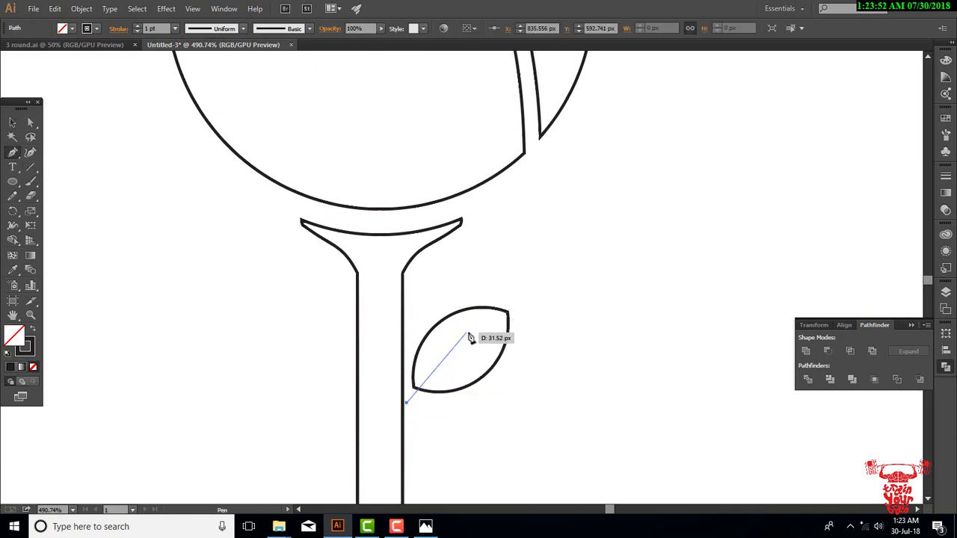
left_click_drag(475, 330, 545, 285)
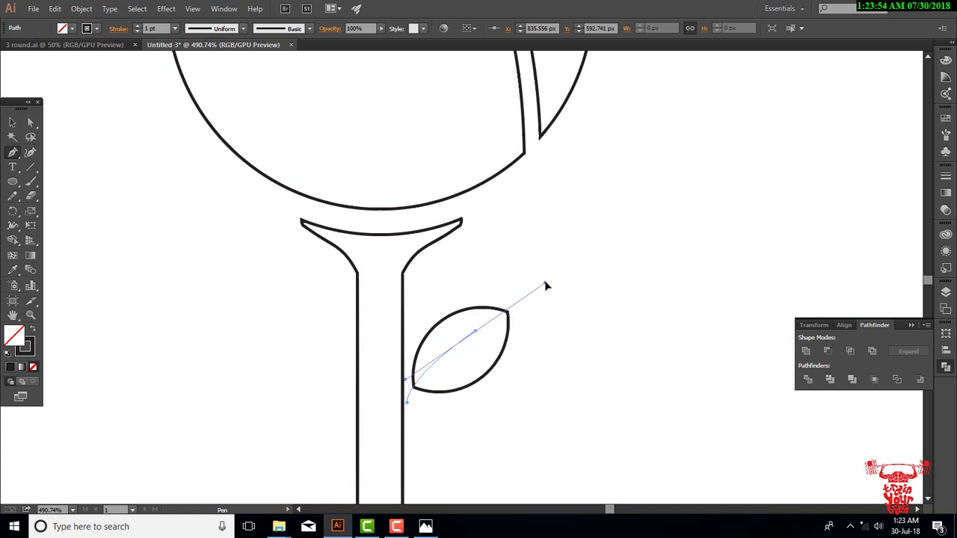
left_click(474, 330)
mouse_move(406, 402)
left_mouse_down()
mouse_move(408, 416)
mouse_move(390, 424)
left_mouse_up()
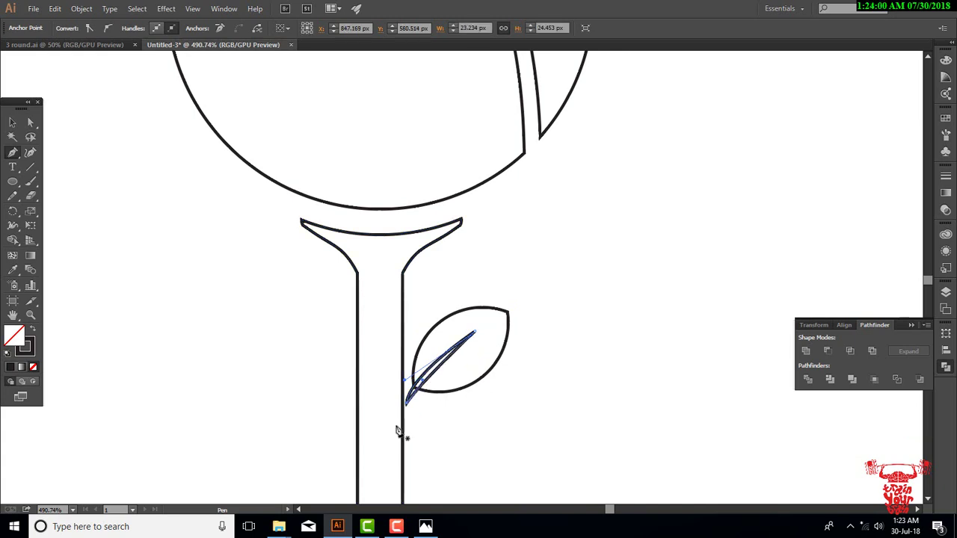
left_click(12, 121)
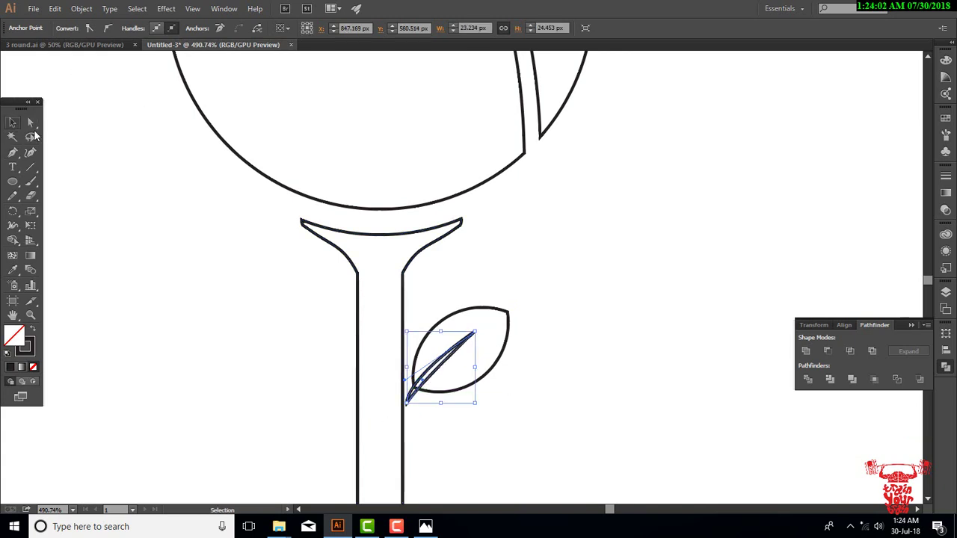
Step: Divide the leaf along the vein with Pathfinder Divide
left_click(482, 312)
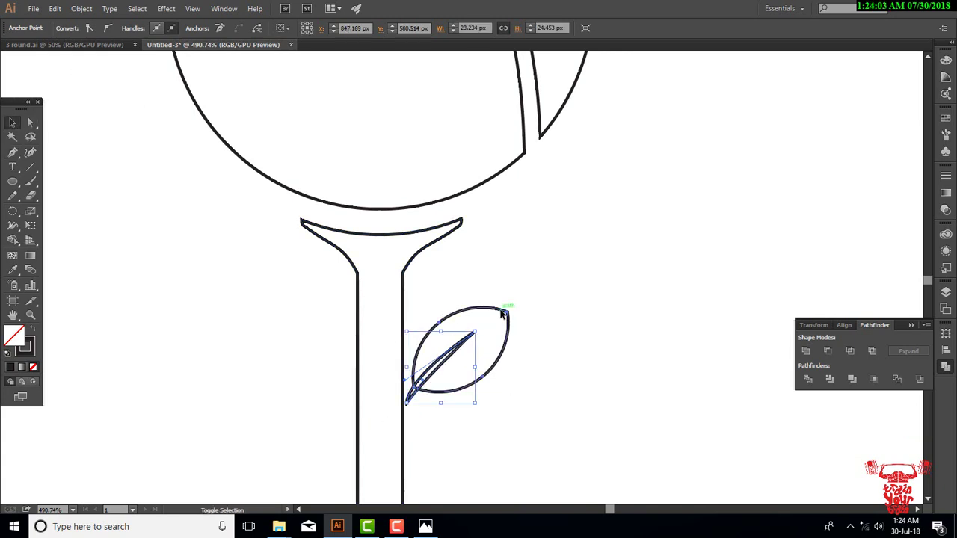
left_click(806, 380)
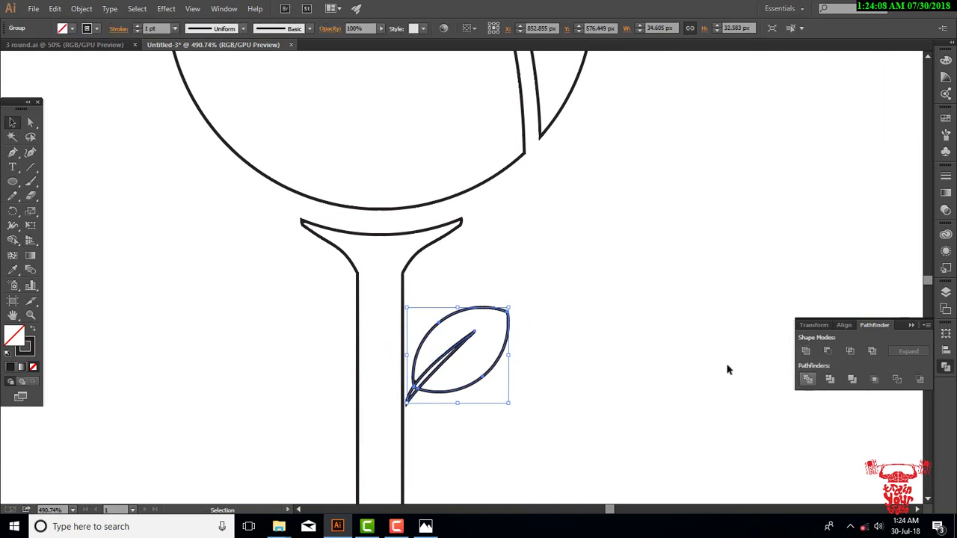
left_click(671, 340)
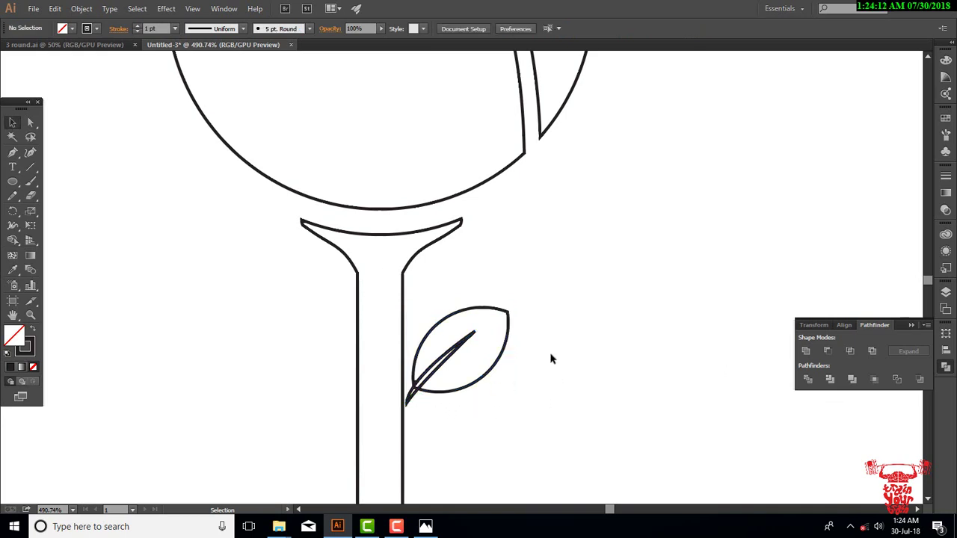
Step: Try moving the leaf, undo it, and settle the leaf back beside the stem
left_click_drag(453, 352, 576, 267)
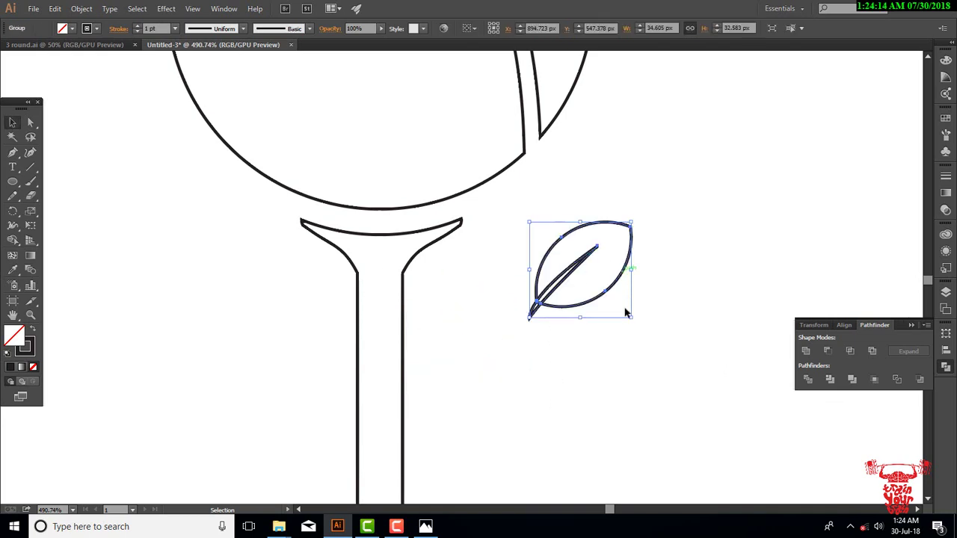
key("ctrl+z")
mouse_move(407, 401)
left_mouse_down()
mouse_move(523, 429)
mouse_move(424, 408)
left_mouse_up()
left_click(523, 407)
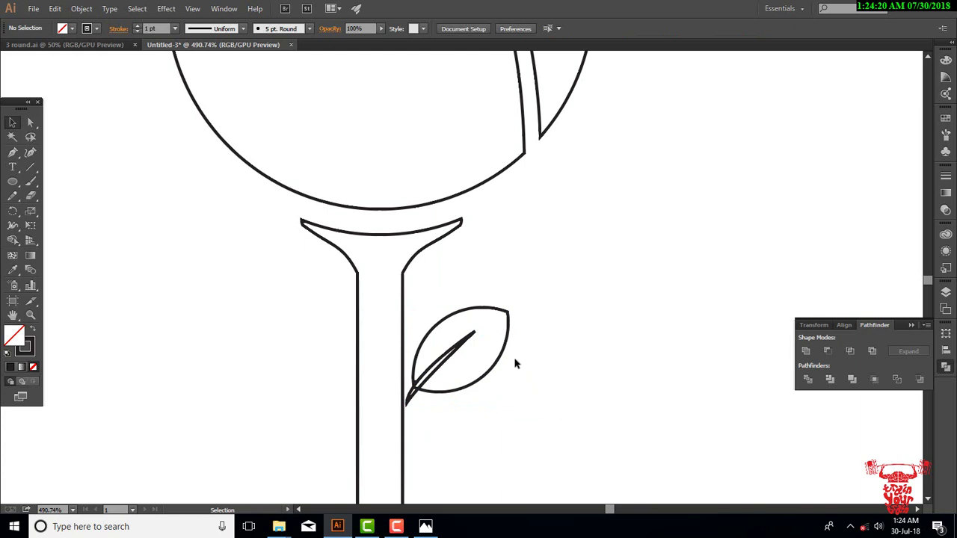
Step: Zoom out to 150% to view the whole glass and select the bud group
key("ctrl+minus")
key("ctrl+minus")
key("ctrl+minus")
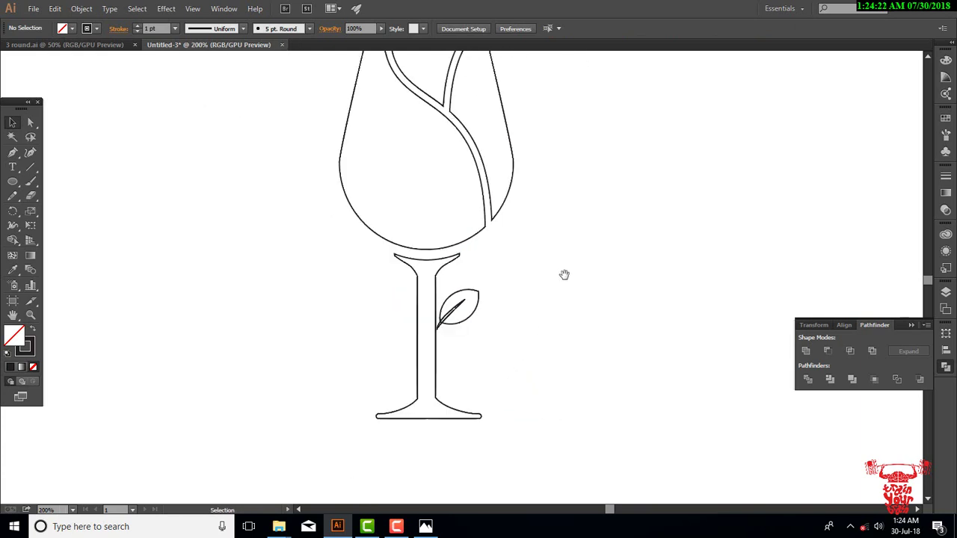
left_click_drag(557, 272, 554, 309)
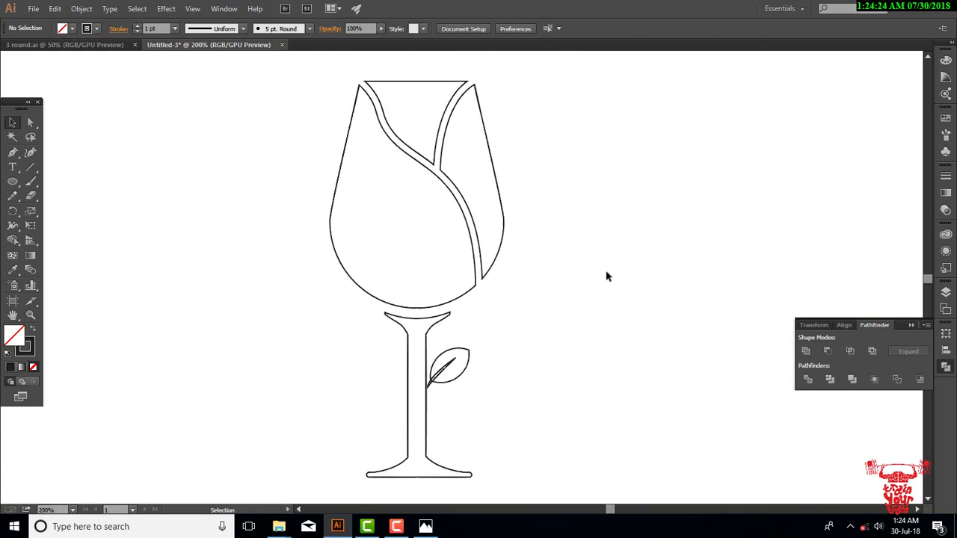
key("ctrl+minus")
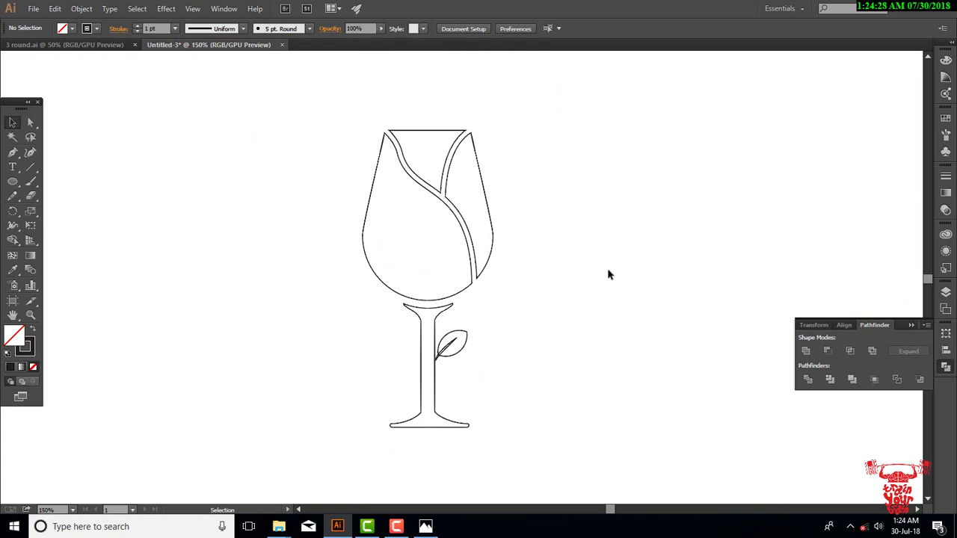
left_click(371, 201)
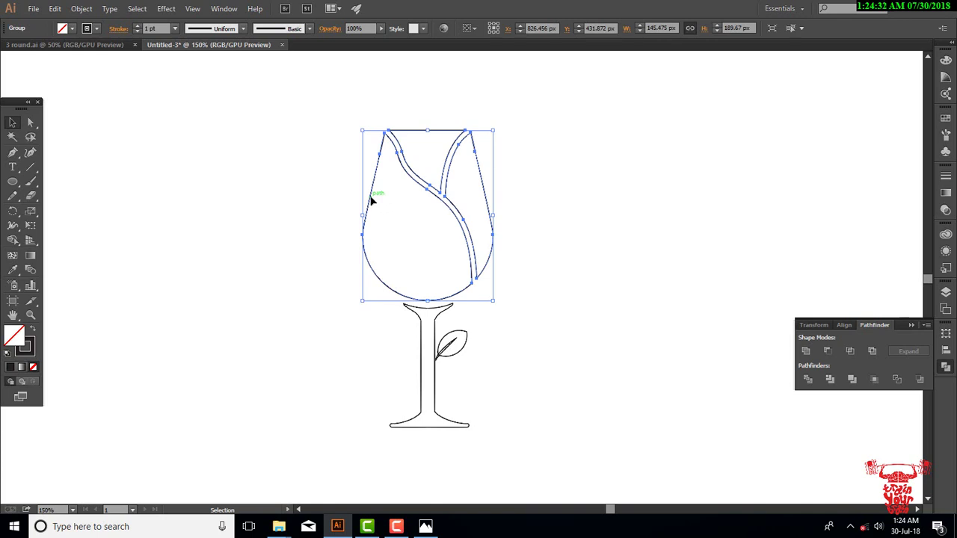
Step: Ungroup the tulip bud and fill its large left petal with dark red AF1004
right_click(441, 203)
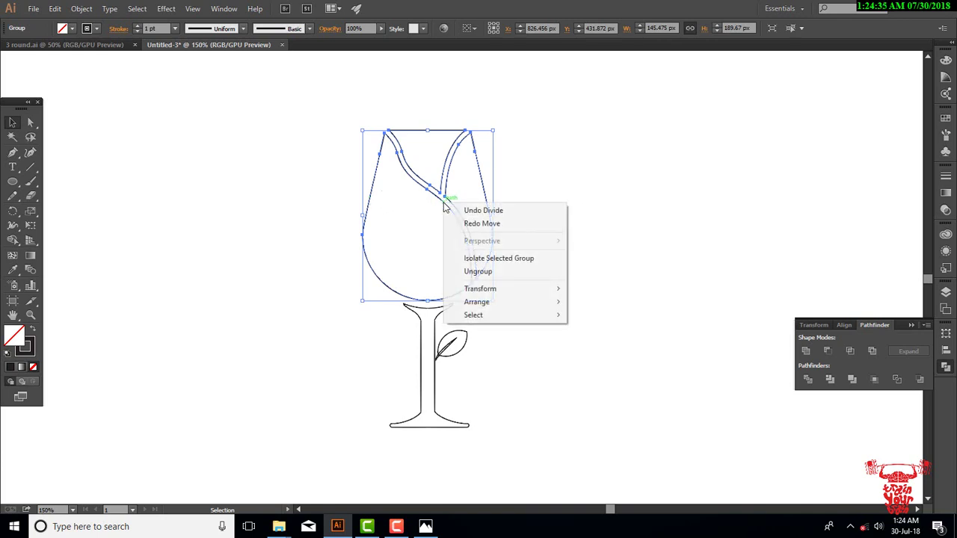
left_click(487, 272)
left_click(653, 246)
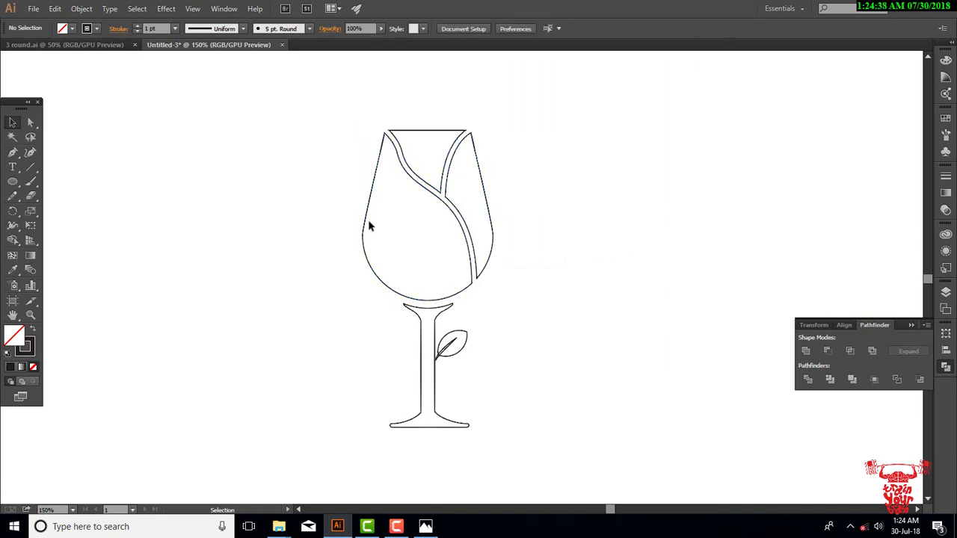
left_click(367, 222)
double_click(14, 337)
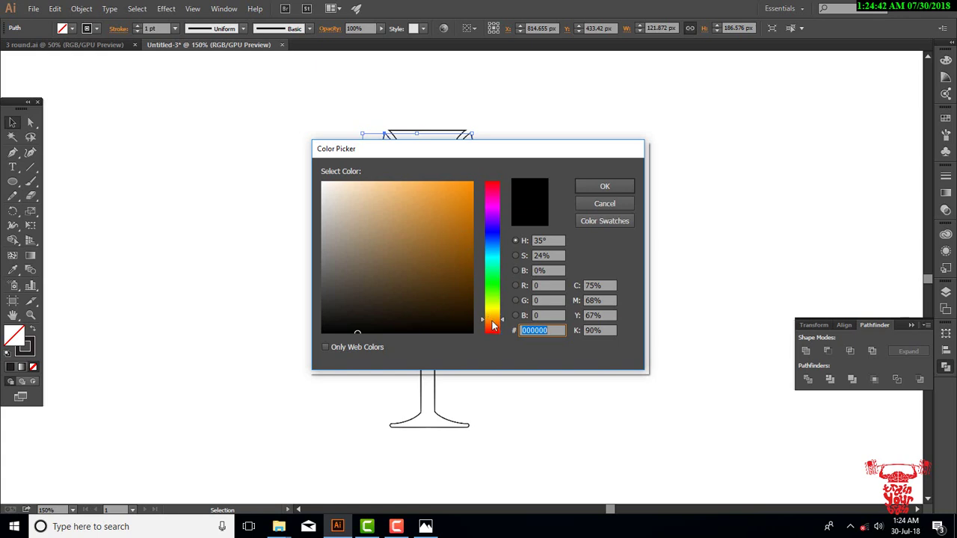
left_click_drag(492, 324, 493, 332)
left_click_drag(459, 194, 470, 193)
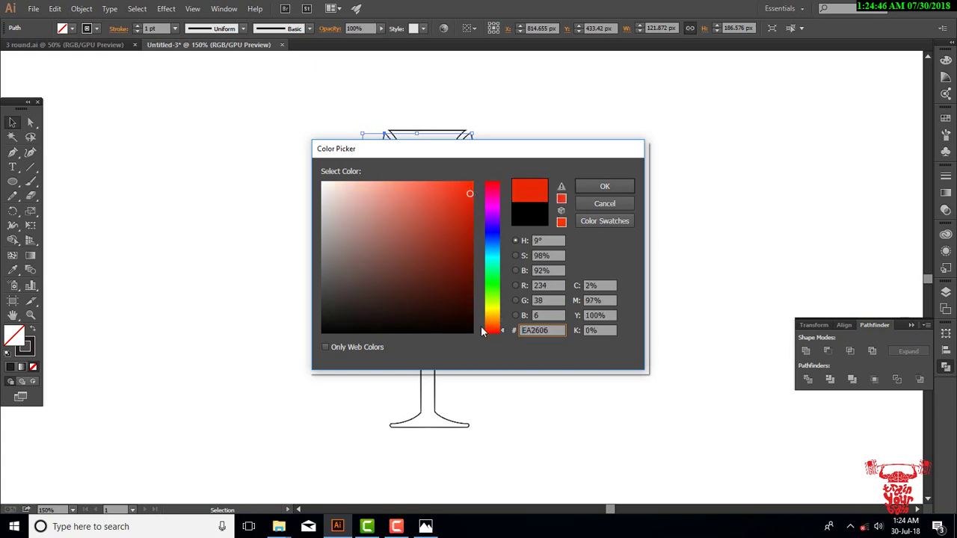
left_click(482, 331)
left_click_drag(463, 212, 469, 228)
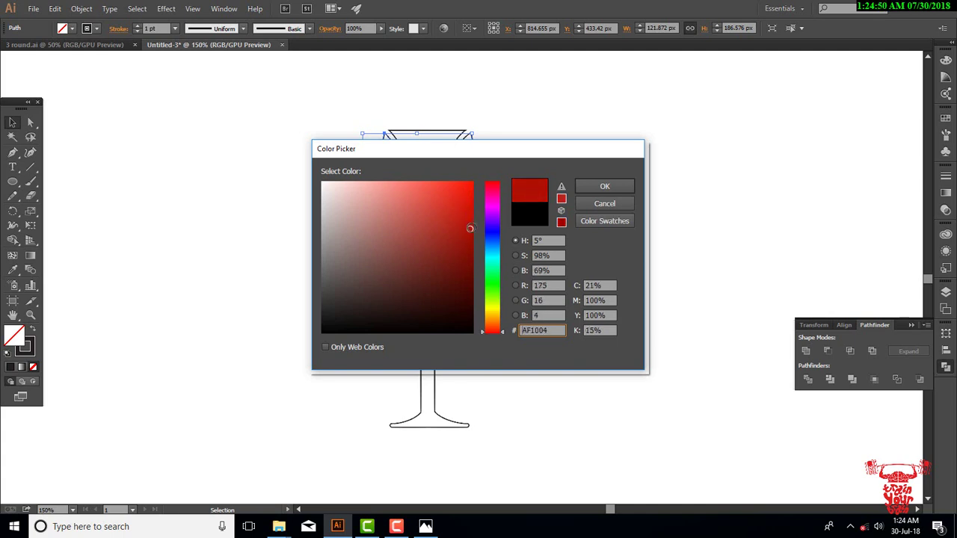
left_click(617, 187)
Step: Eyedropper the dark red onto the remaining bud pieces, then reselect the large left petal
left_click(617, 187)
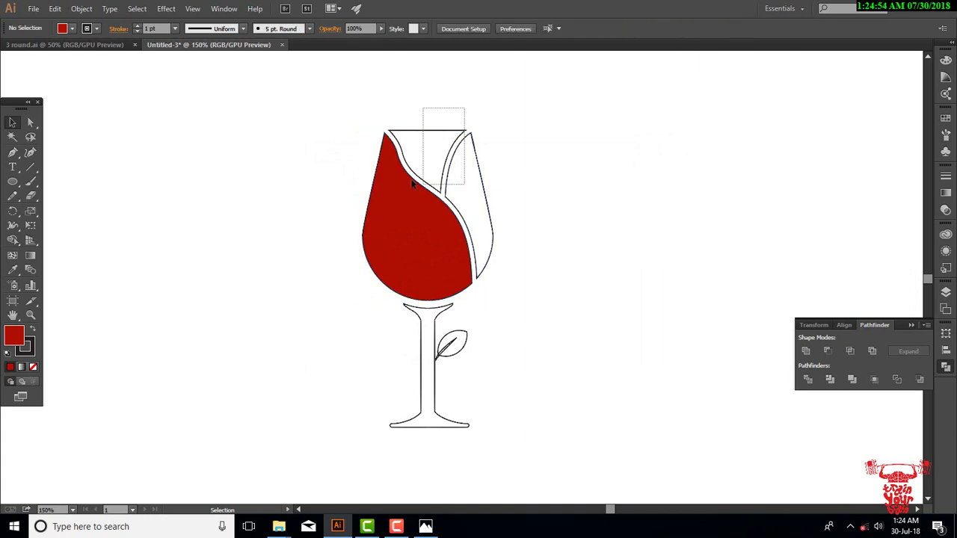
left_click_drag(463, 110, 411, 184)
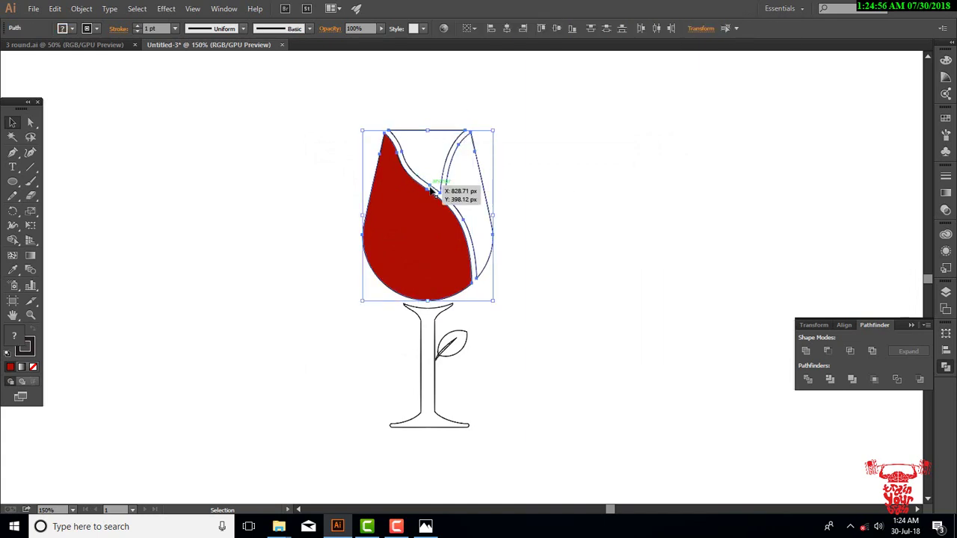
key("i")
left_click(416, 214)
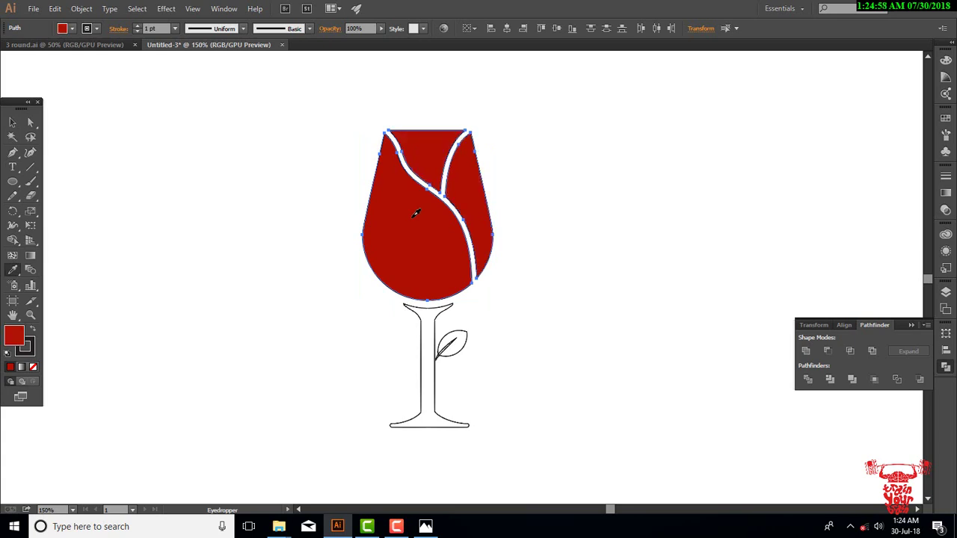
left_click(14, 124)
left_click(356, 166)
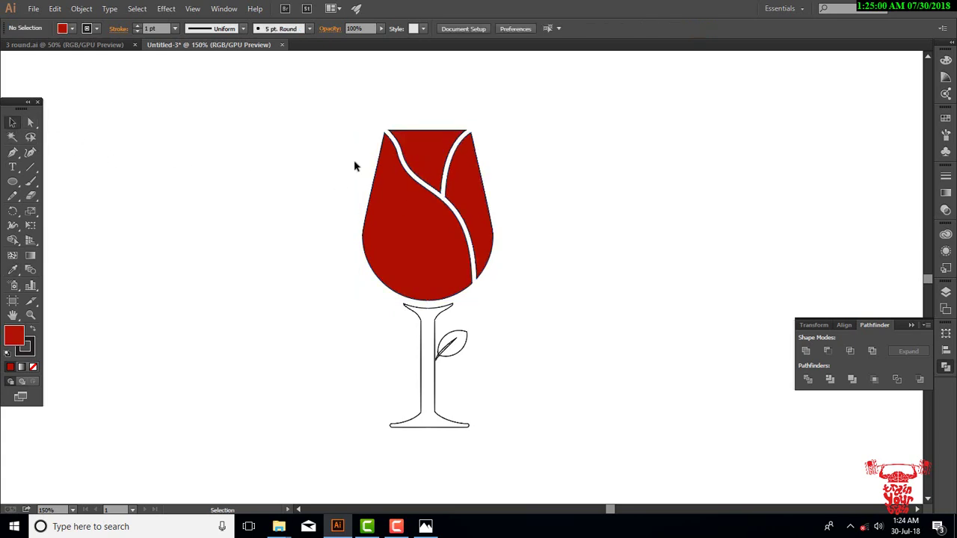
left_click(427, 252)
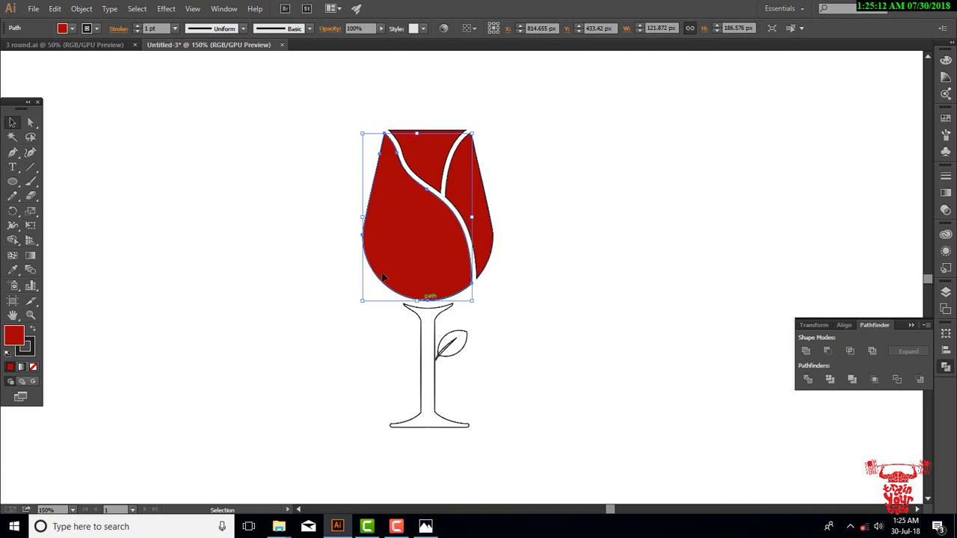
Step: Apply a linear gradient to the large petal with a deep wine-red end stop
left_click(946, 193)
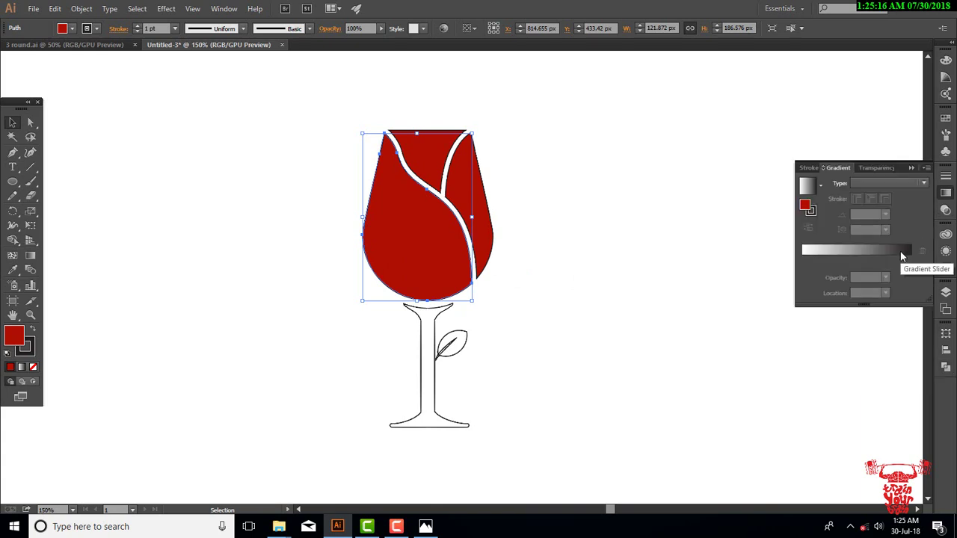
left_click(820, 185)
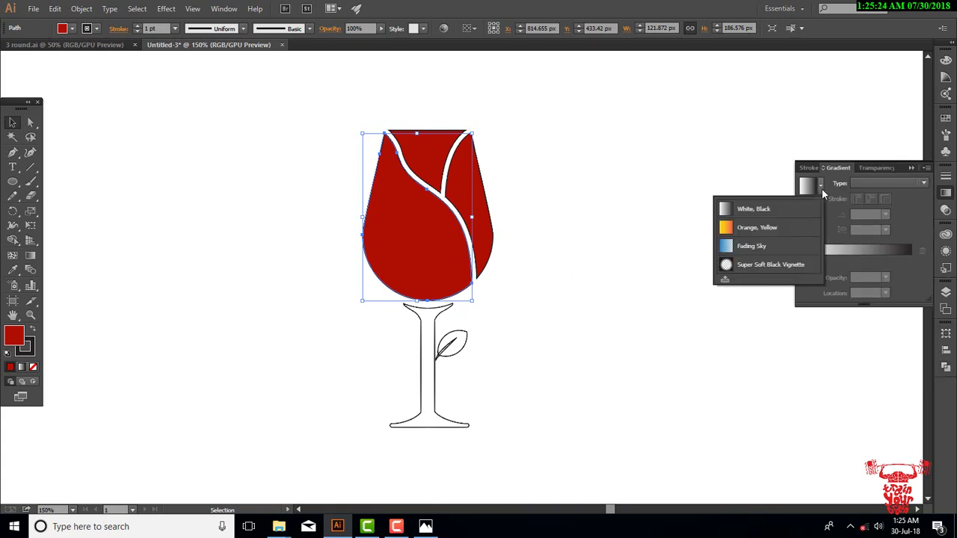
left_click(821, 188)
double_click(910, 258)
left_click(840, 301)
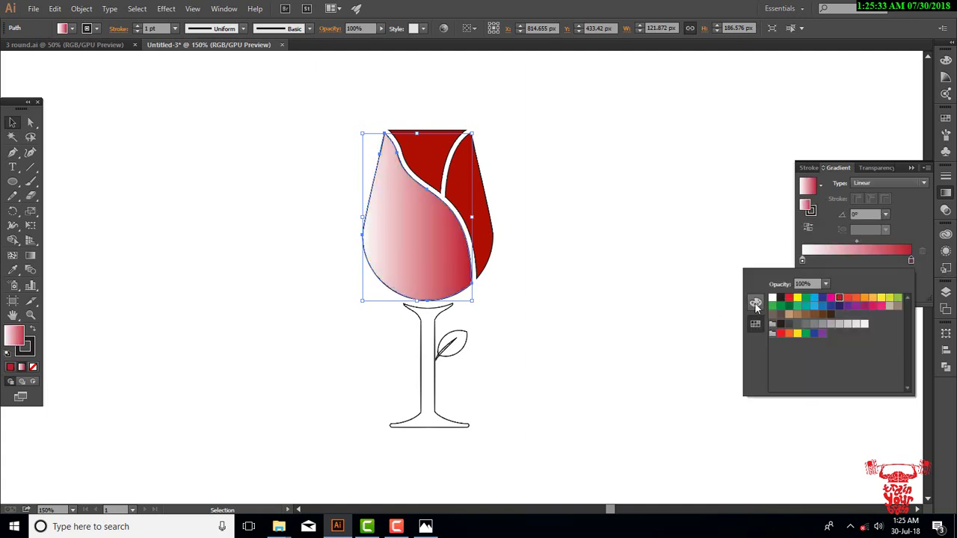
left_click(755, 302)
mouse_move(864, 304)
left_mouse_down()
mouse_move(831, 306)
mouse_move(812, 325)
left_mouse_up()
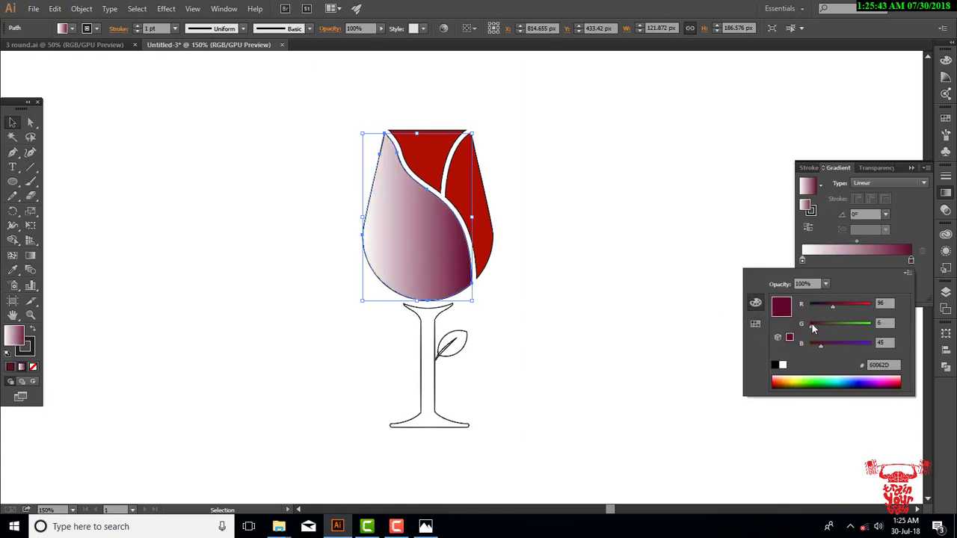
Step: Set the gradient's left stop to crimson red from the swatches
left_click(805, 260)
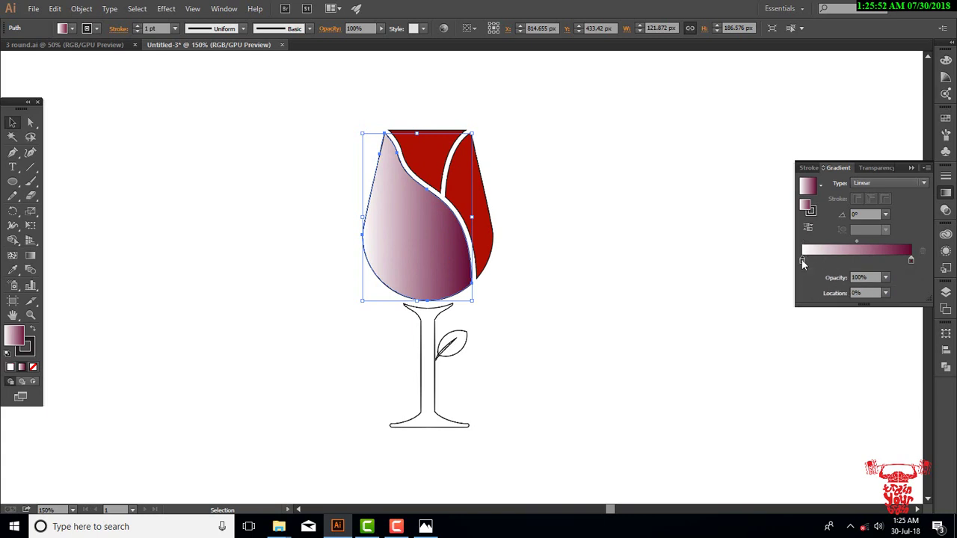
double_click(801, 259)
left_click(756, 324)
left_click(911, 167)
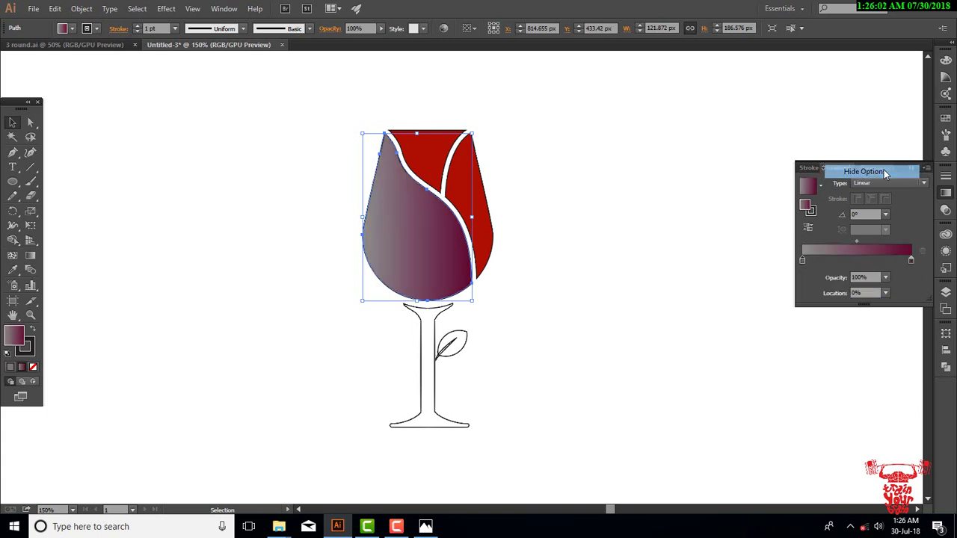
left_click(883, 170)
double_click(801, 259)
left_click(829, 298)
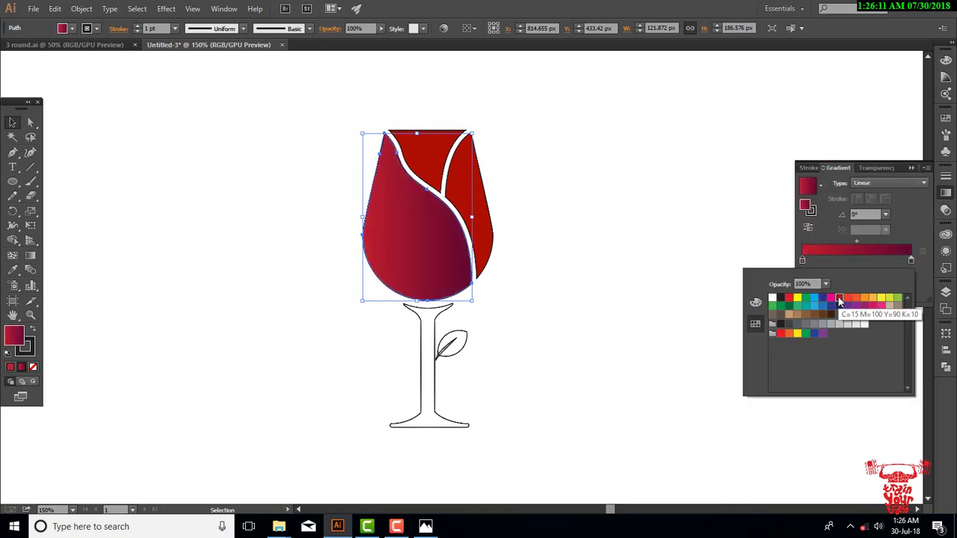
left_click(680, 264)
Step: Angle the gradient at -45° and add a middle stop, brightening the left red
left_click(884, 214)
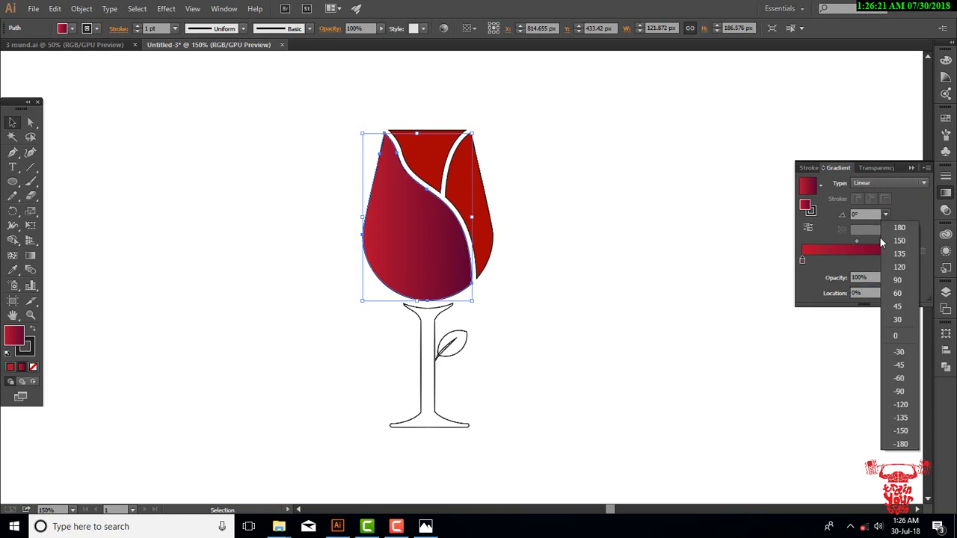
left_click(879, 236)
left_click(849, 261)
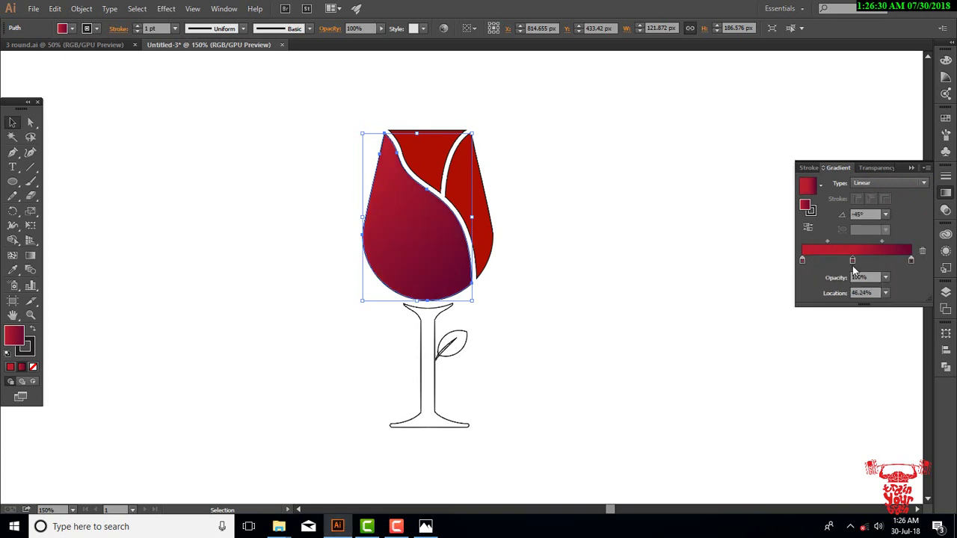
double_click(802, 259)
left_click(843, 314)
left_click(620, 250)
Step: Eyedropper the petal's red-to-wine gradient onto the other bud pieces
left_click(482, 217)
key("i")
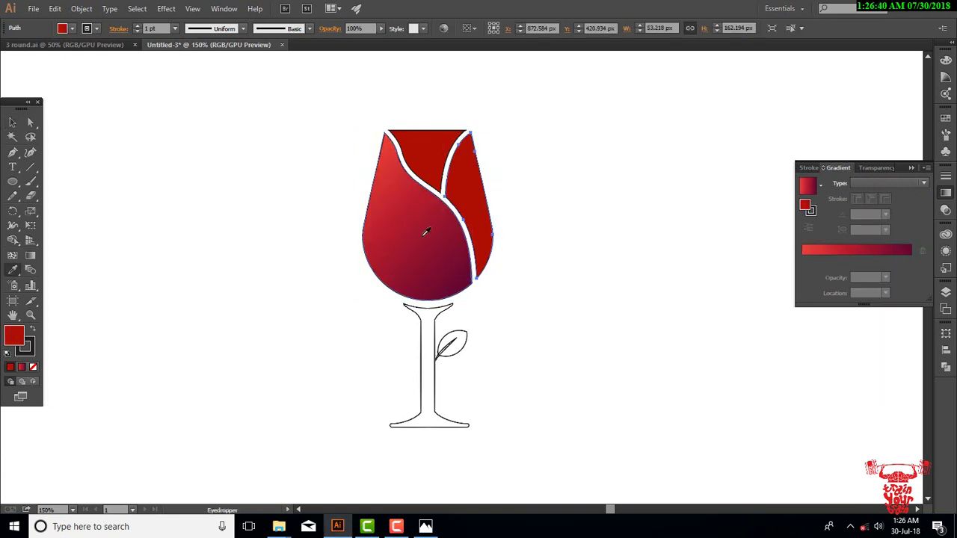
left_click(427, 230)
left_click(426, 139, "ctrl")
left_click(416, 235)
left_click(11, 122)
left_click(425, 396)
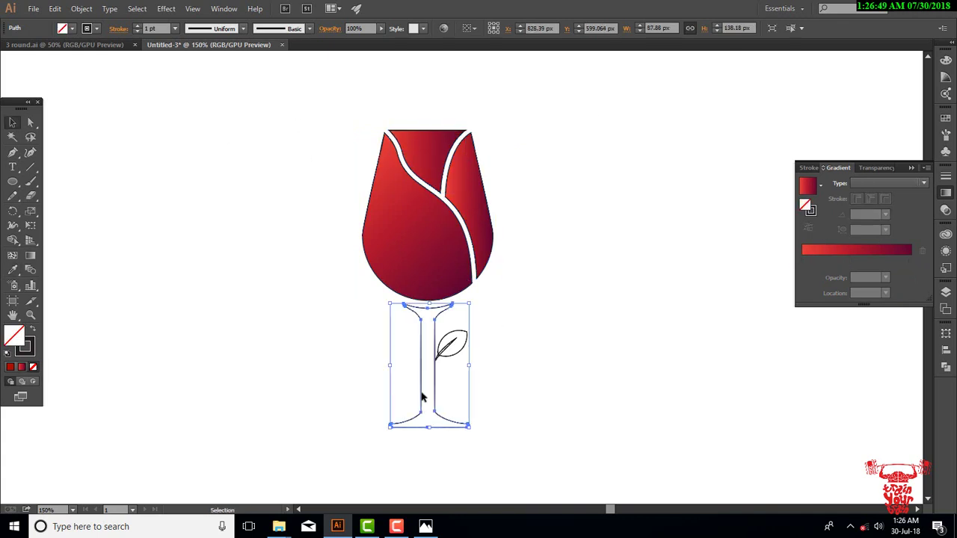
Step: Fill the stem and leaf dark green and remove outlines from all pieces
left_click_drag(333, 357, 515, 408)
double_click(14, 336)
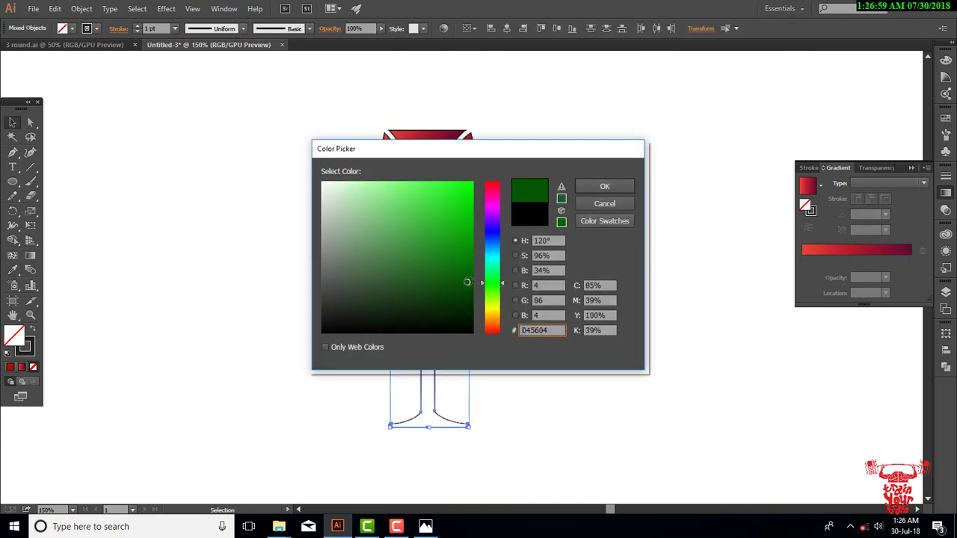
left_click(382, 299)
left_click(604, 186)
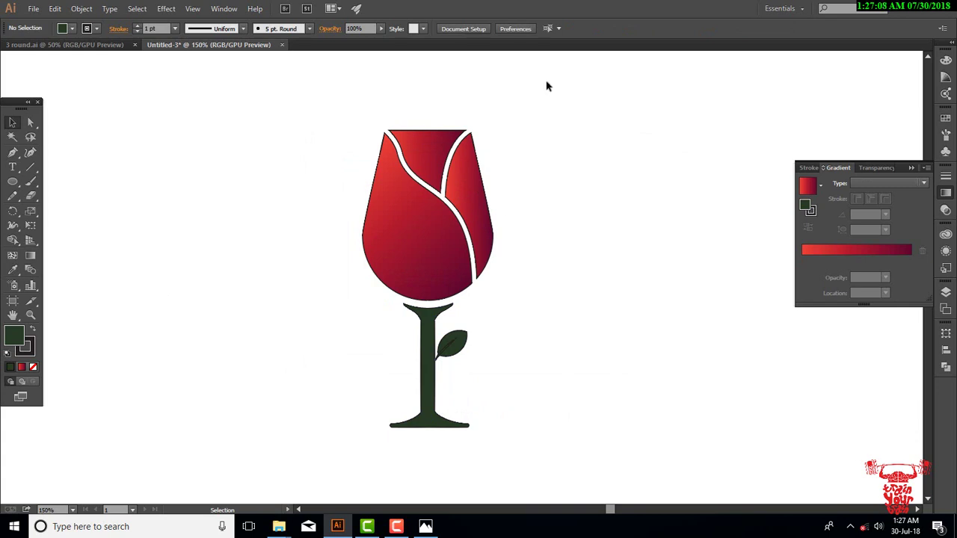
key("ctrl+a")
left_click(25, 345)
left_click(33, 366)
left_click(462, 365)
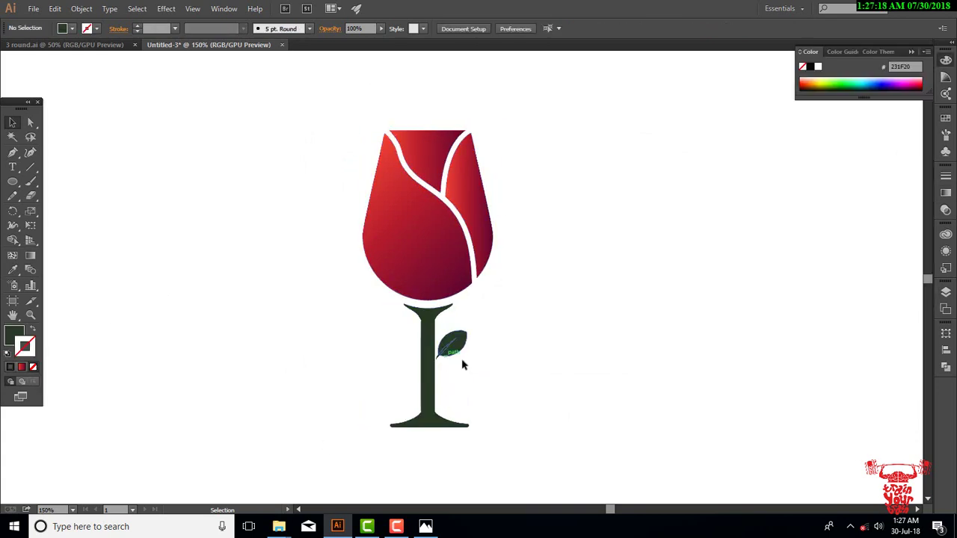
Step: Move the leaf's vein sliver upward and raise the stem to meet the bud
scroll(461, 365, "up", 5)
right_click(416, 272)
left_click(398, 404)
left_click_drag(399, 404, 401, 316)
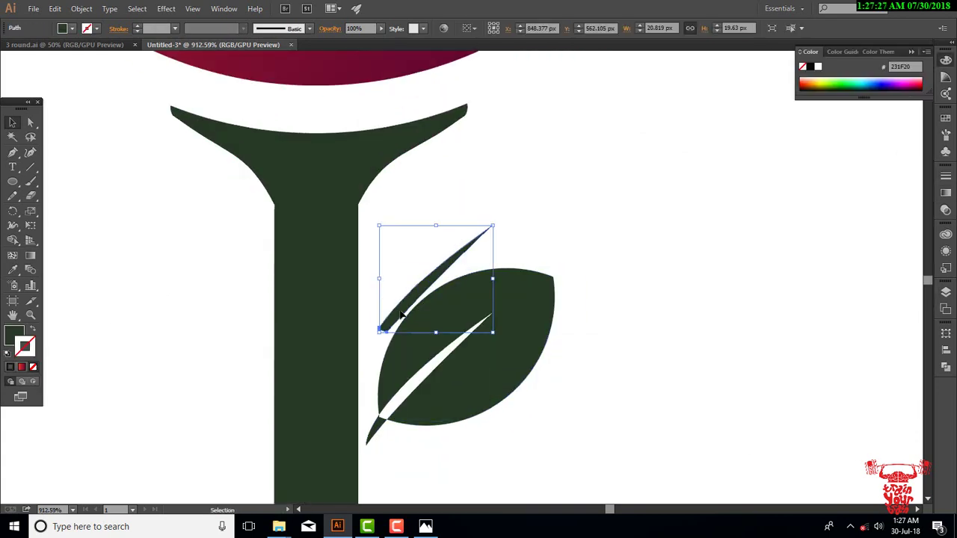
left_click(510, 250)
scroll(509, 251, "down", 5)
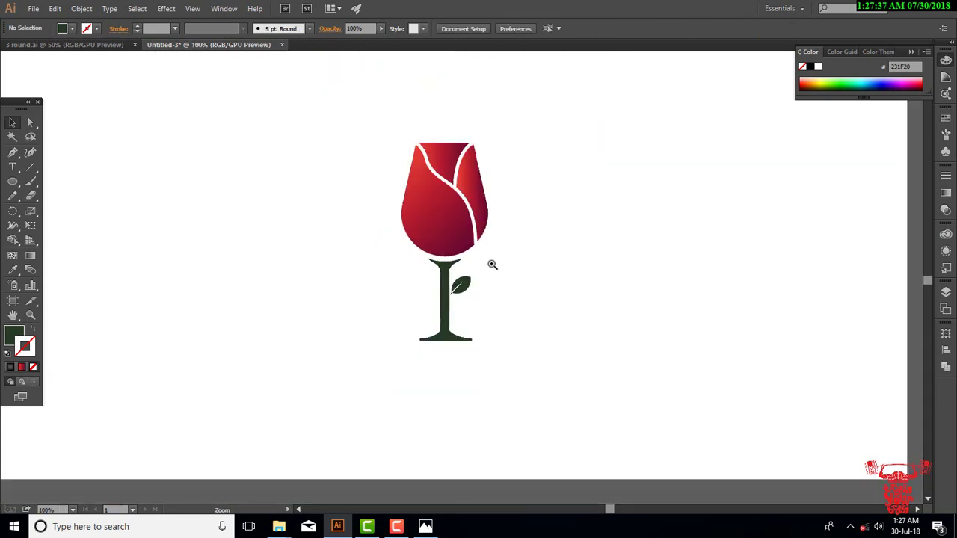
left_click_drag(571, 432, 266, 283)
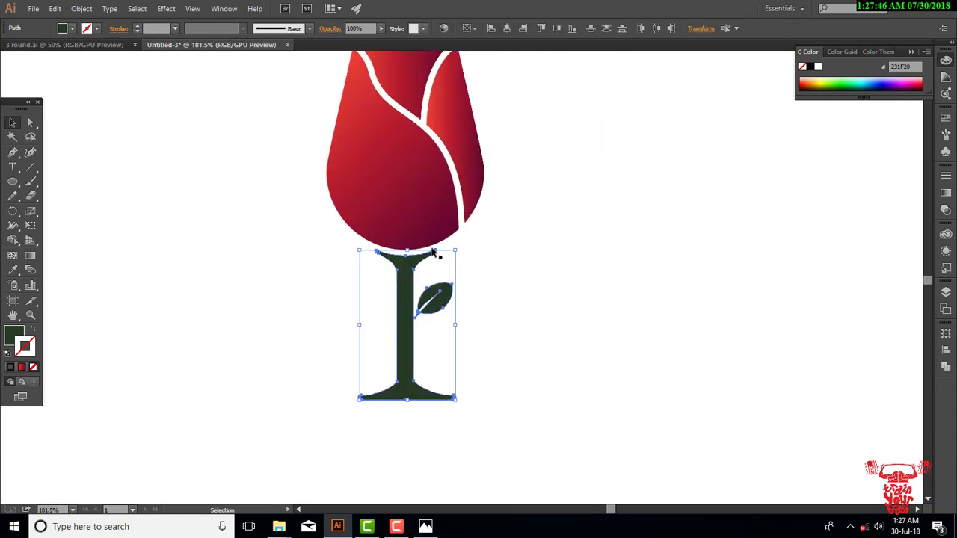
left_click_drag(419, 267, 419, 263)
Step: Scale up the whole rose and reposition it up-left on the page
key("ctrl+minus")
key("ctrl+minus")
key("ctrl+minus")
key("ctrl+a")
mouse_move(470, 324)
left_mouse_down()
mouse_move(499, 386)
mouse_move(419, 202)
left_mouse_up()
key("ctrl+0")
left_click_drag(389, 284, 418, 288)
left_click(59, 306)
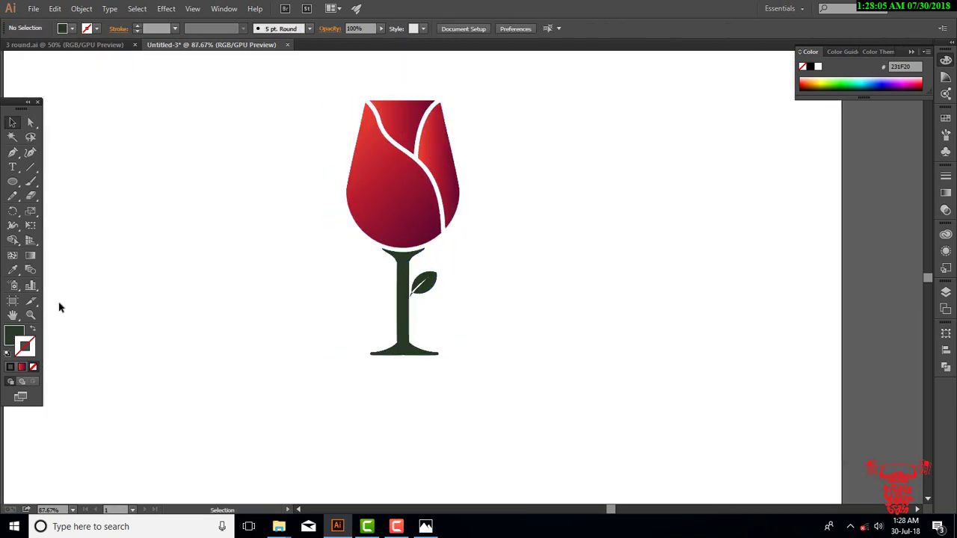
left_click(12, 167)
type("RMANTIC")
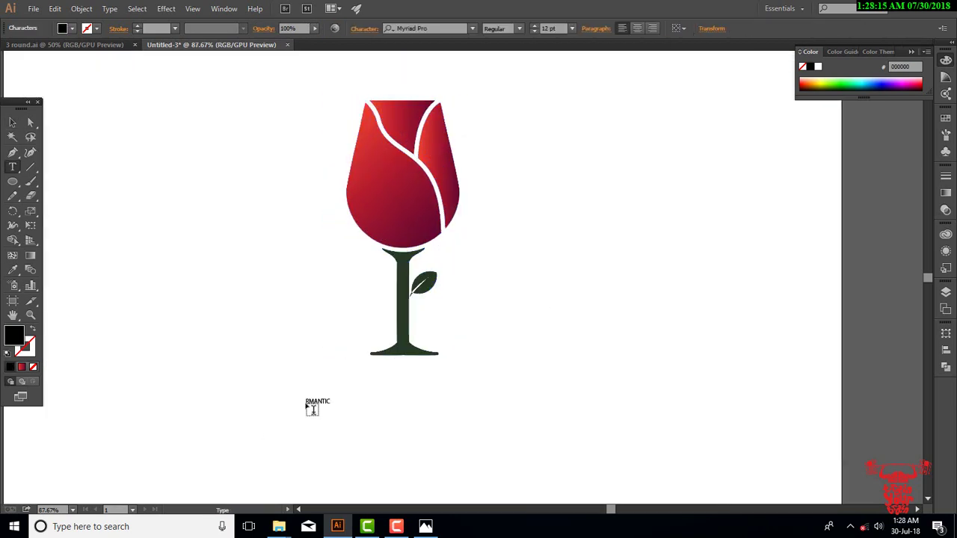
Step: Correct the title to 'ROMANTIC', enlarge it to about 114 pt, and place it under the tulip
key("Escape")
left_click_drag(331, 411, 573, 489)
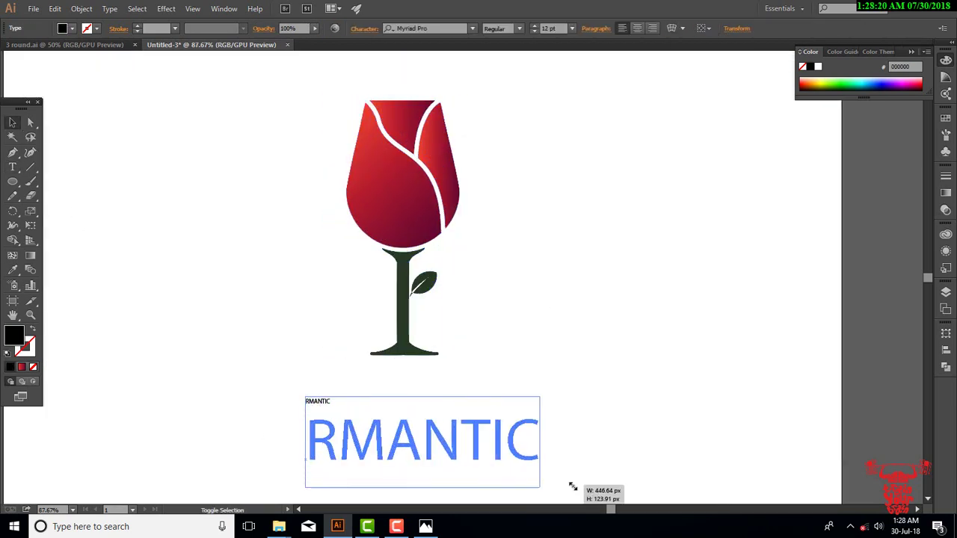
left_click(345, 436)
type("O")
key("Escape")
key("v")
left_click_drag(441, 453, 410, 404)
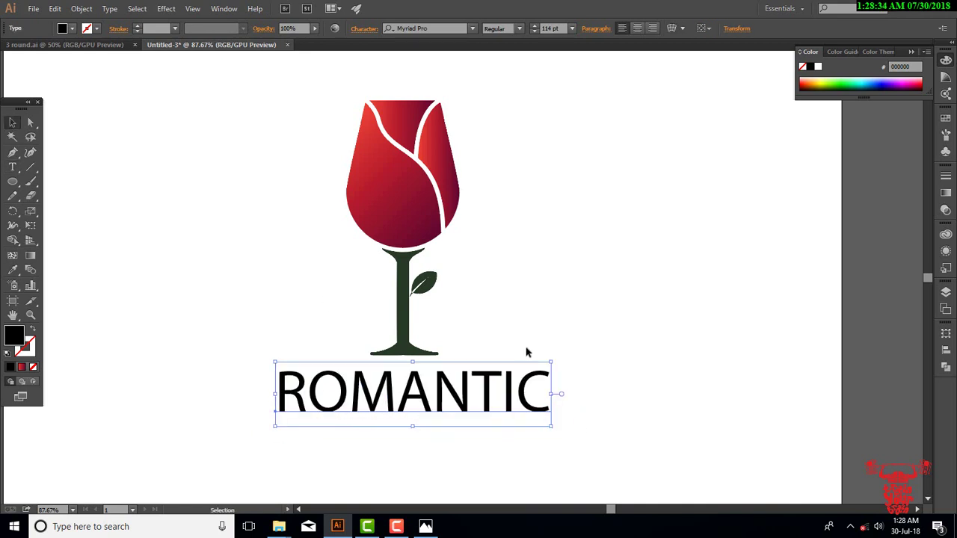
Step: Browse fonts until ROMANTIC uses a serif typeface
left_click(441, 28)
key("Down")
key("Down")
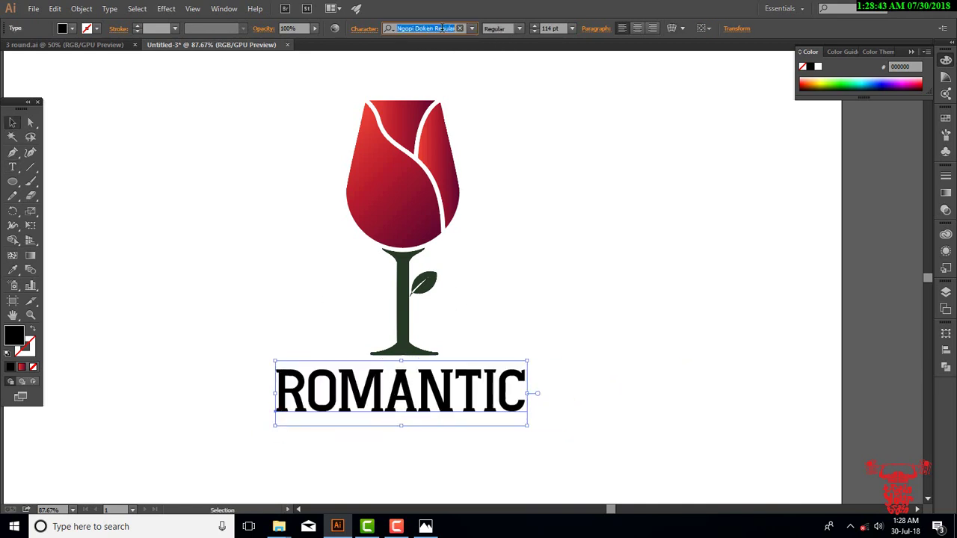
key("Down")
key("Down")
key("Down")
key("Down")
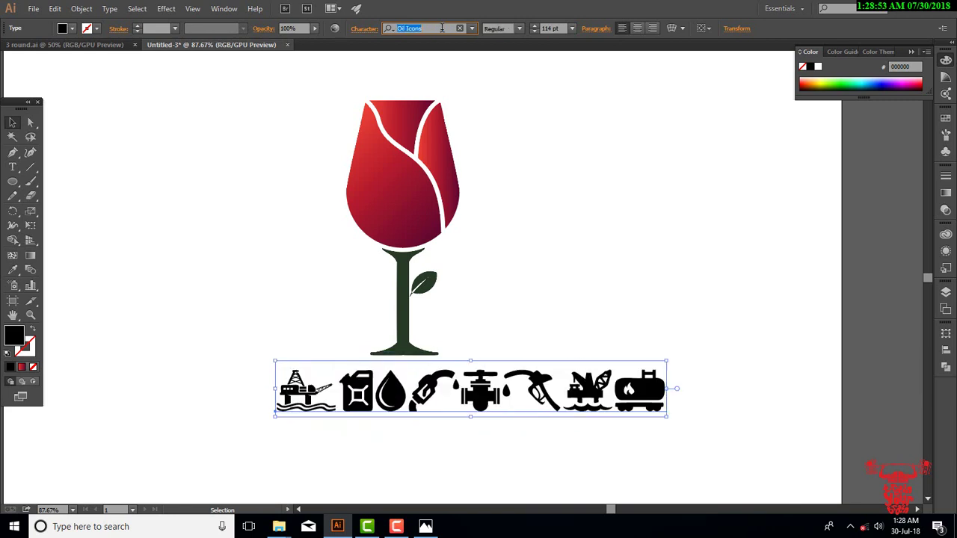
key("Down")
key("Down")
key("Down")
key("Down")
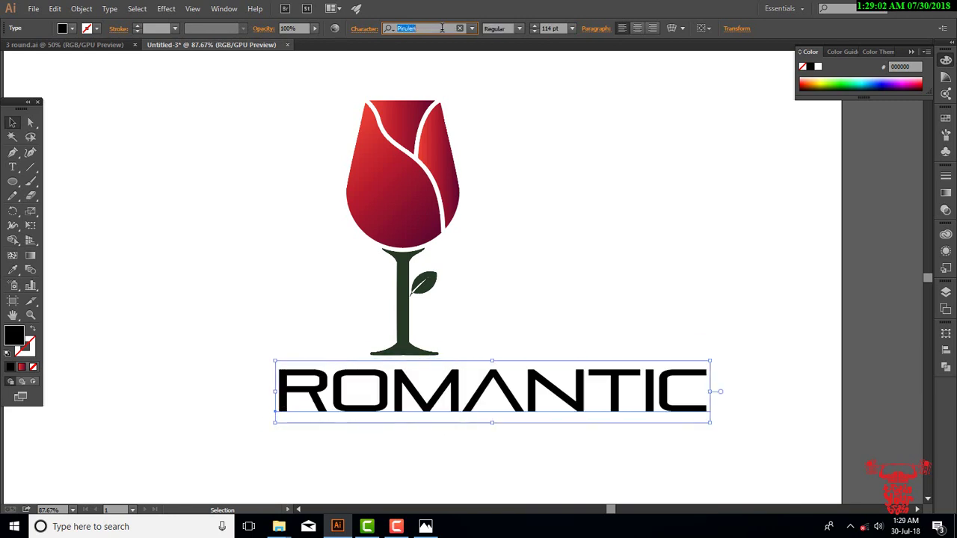
key("Down")
key("Down")
key("Down")
left_click(623, 212)
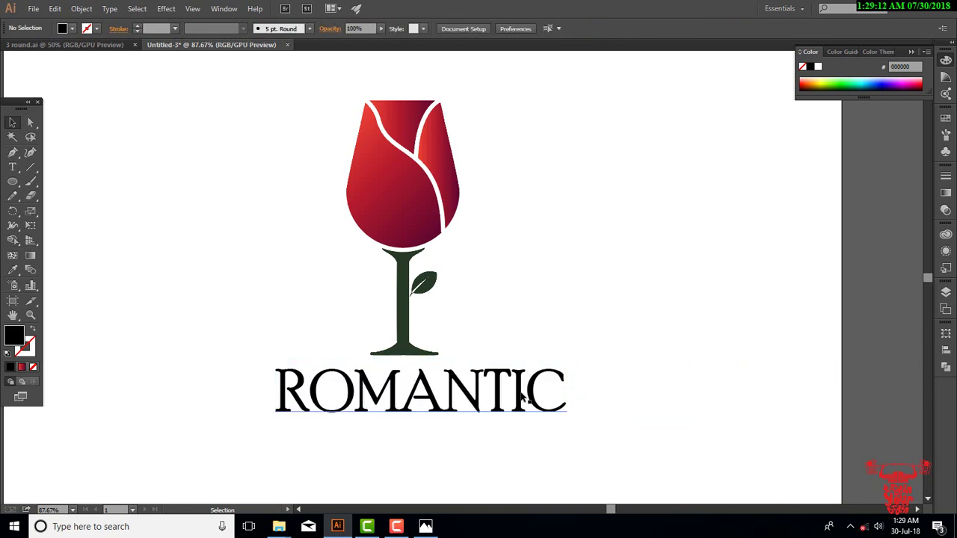
Step: Duplicate ROMANTIC just below and retype the copy as 'WINE -BAR'
left_click(523, 399)
left_click_drag(470, 394, 470, 447)
double_click(449, 441)
key("ctrl+a")
type("W")
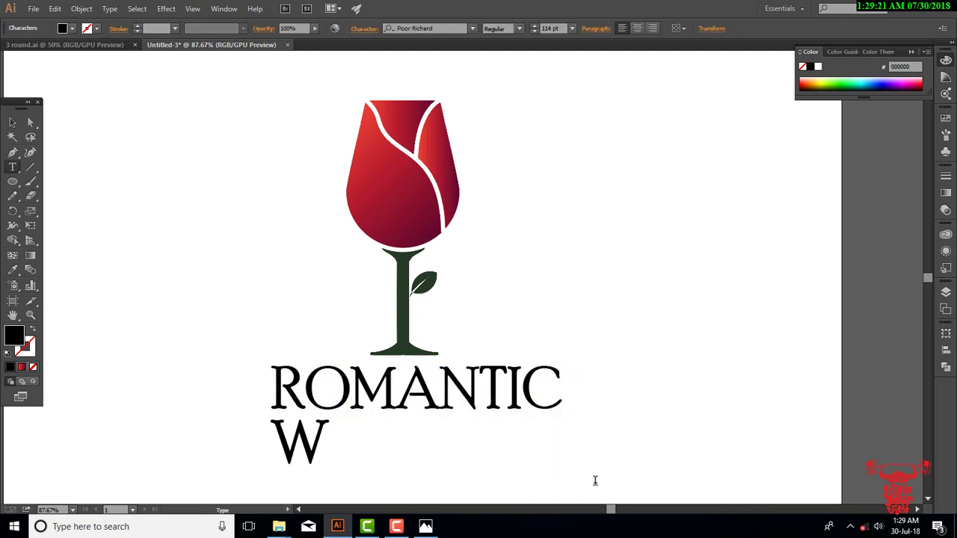
type("INE -BAR")
key("Escape")
Step: Shrink WINE -BAR to subtitle size, colour it the stem's dark green, and try a bold sans font
left_click_drag(552, 465, 467, 443)
key("i")
left_click(404, 306)
key("v")
left_click(445, 28)
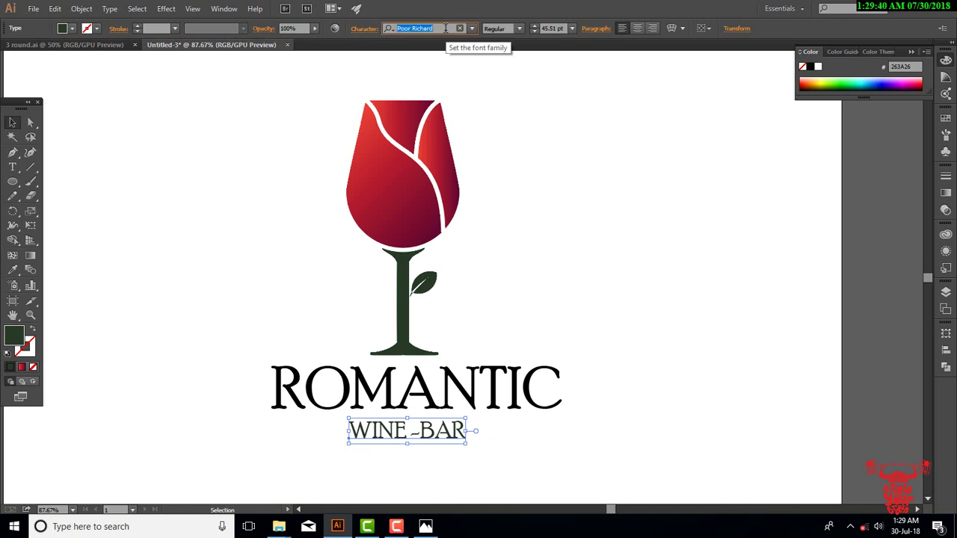
key("Down")
key("Down")
left_click(542, 151)
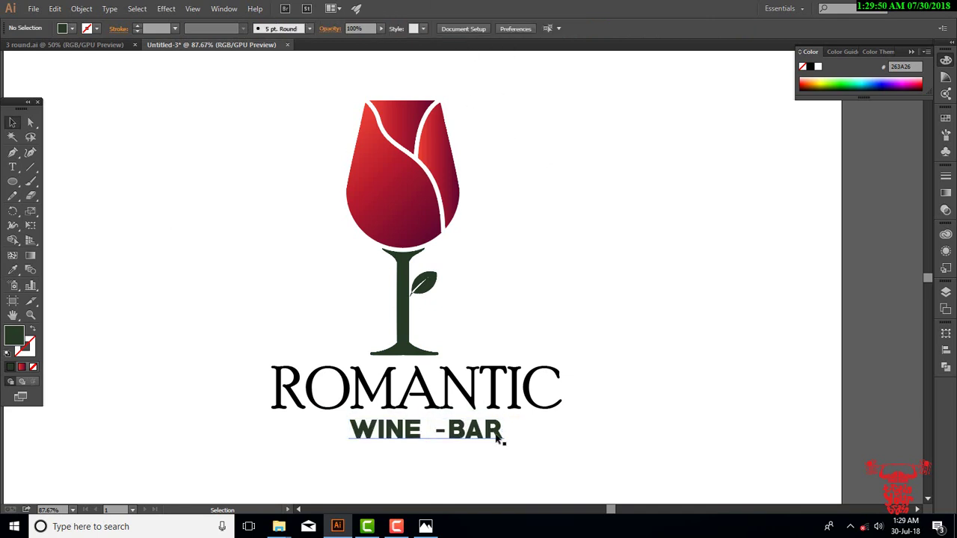
Step: Remove the extra space to make 'WINE-BAR' and try a thin serif font
left_click(496, 440)
double_click(432, 429)
key("BackSpace")
key("BackSpace")
key("Escape")
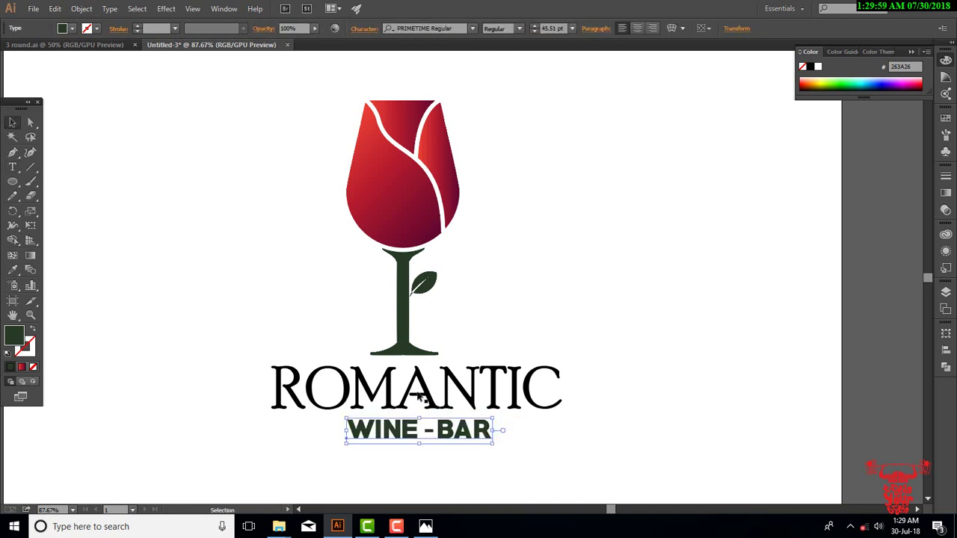
left_click(443, 28)
key("Down")
Step: Copy WINE-BAR's style onto ROMANTIC, then undo the change
left_click(336, 351)
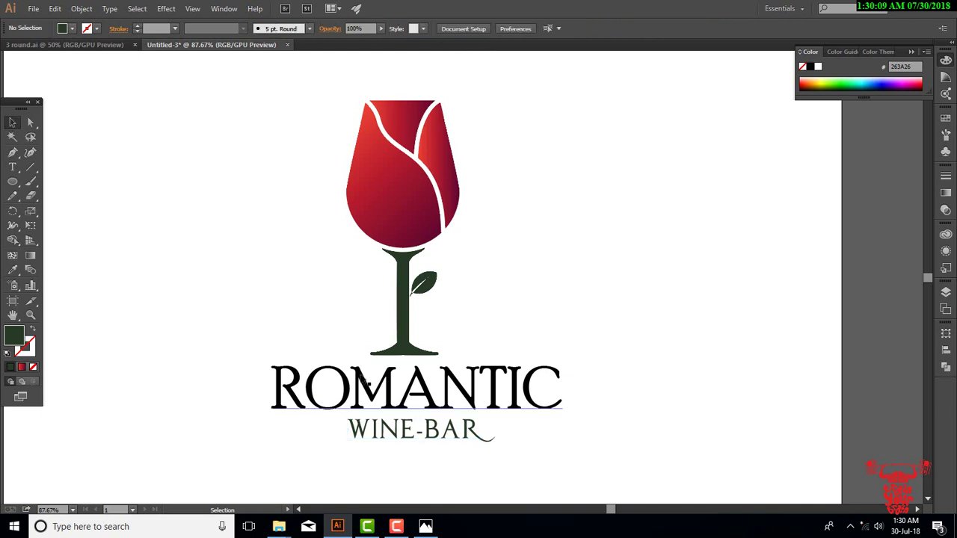
left_click(366, 387)
key("i")
left_click(399, 427)
key("ctrl+z")
key("v")
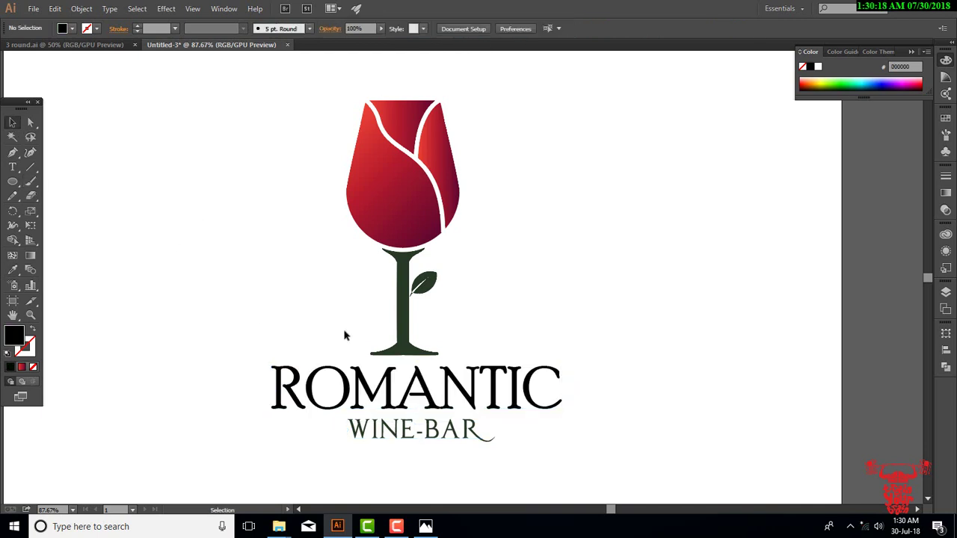
Step: Set WINE-BAR to a rounded bold font
left_click(404, 429)
left_click(444, 28)
key("Down")
key("Down")
key("Down")
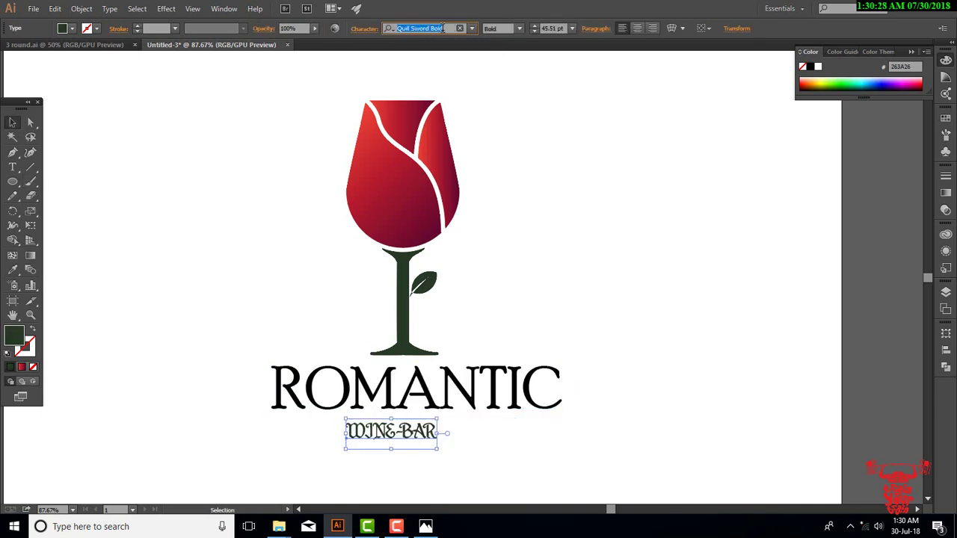
key("Down")
key("Down")
key("Down")
key("Down")
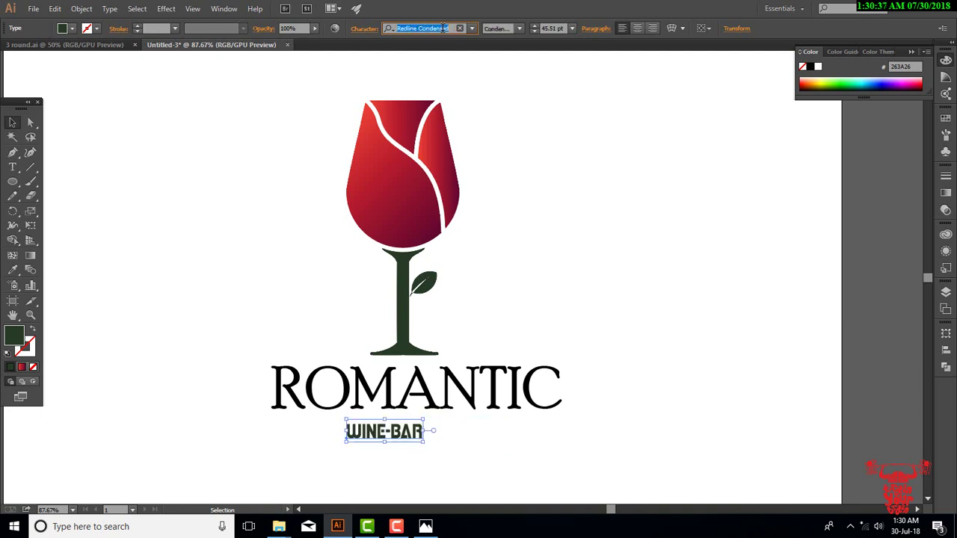
key("Down")
key("Down")
key("Down")
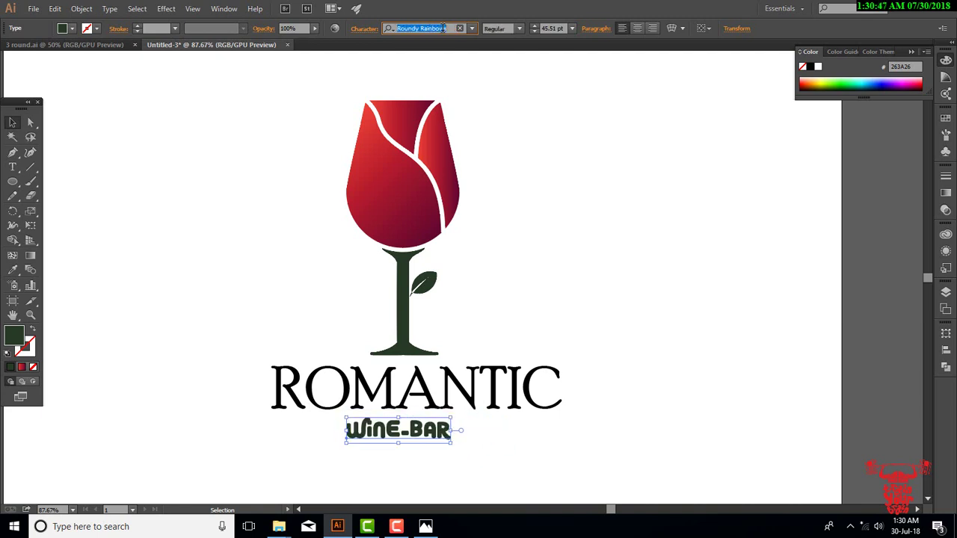
key("Down")
left_click(471, 460)
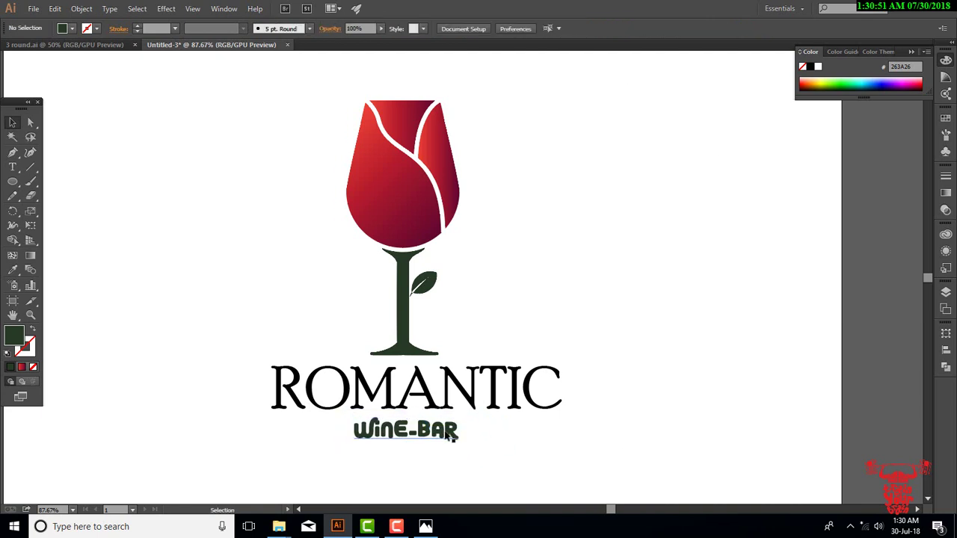
left_click(31, 167)
Step: Draw a 3 pt rule left of WINE-BAR, copy it to the right, and centre everything under ROMANTIC
left_click_drag(277, 429, 527, 429)
left_click(137, 26)
key("v")
left_click(628, 378)
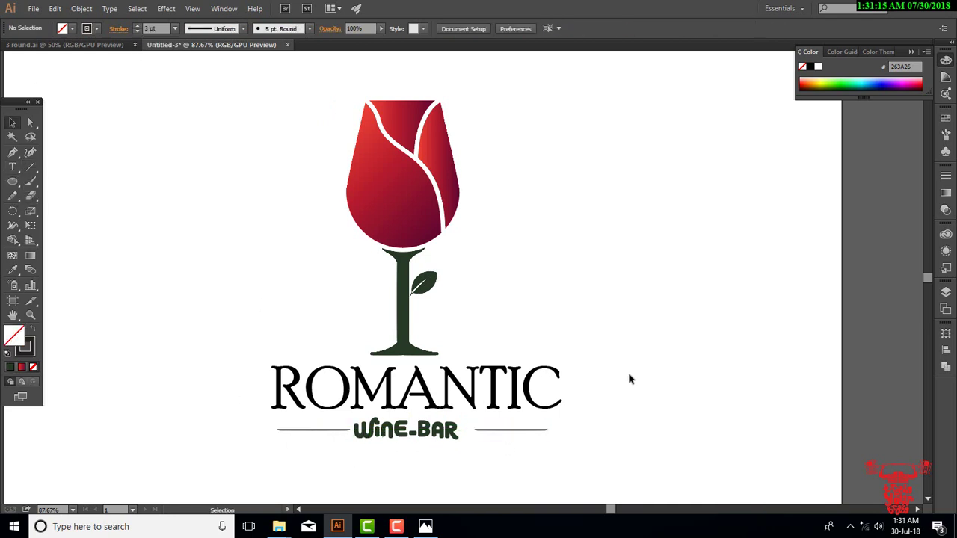
left_click_drag(626, 403, 390, 475)
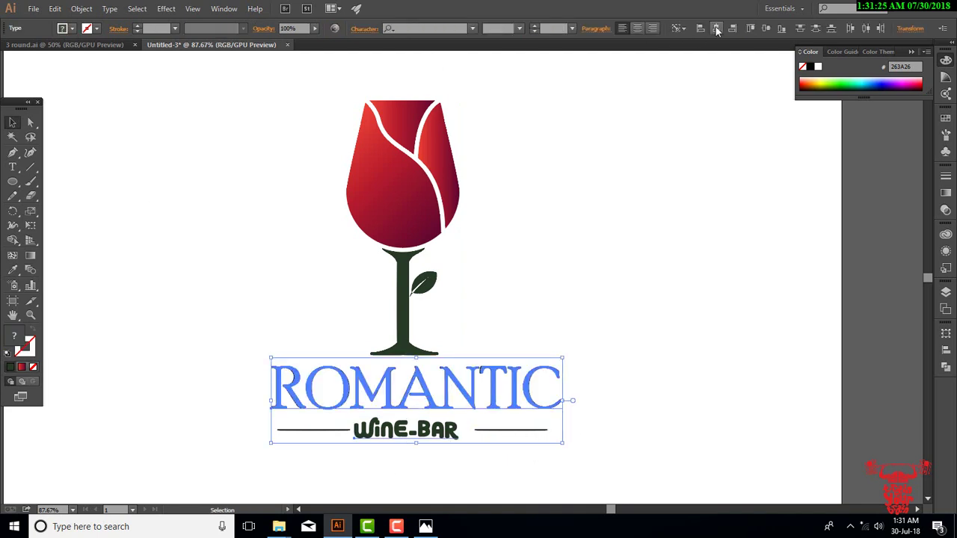
left_click(716, 30)
Step: Lengthen both rules to match ROMANTIC's width and fit the artboard in view
left_click(516, 429)
left_click_drag(548, 432, 563, 431)
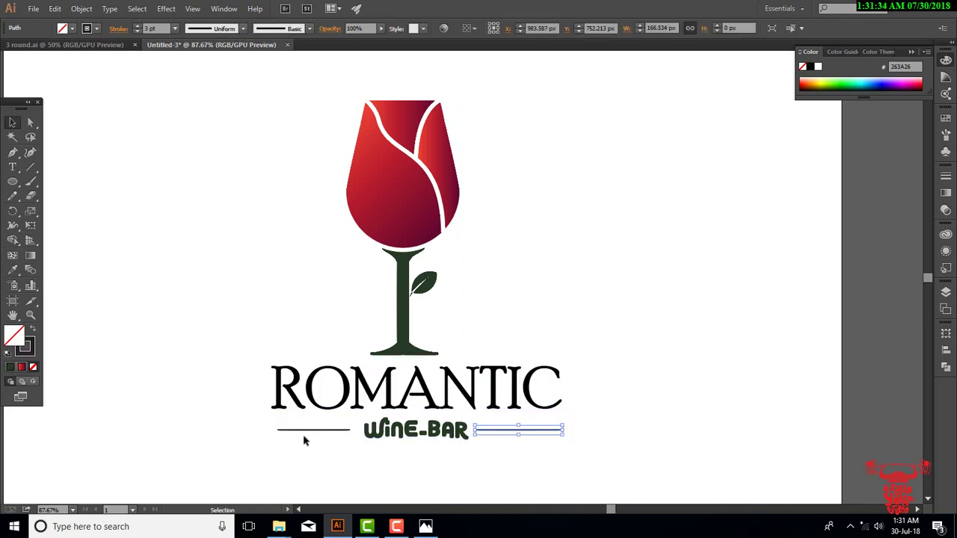
left_click_drag(278, 430, 271, 429)
left_click(577, 362)
left_click(479, 432)
left_click(358, 433)
key("ctrl+0")
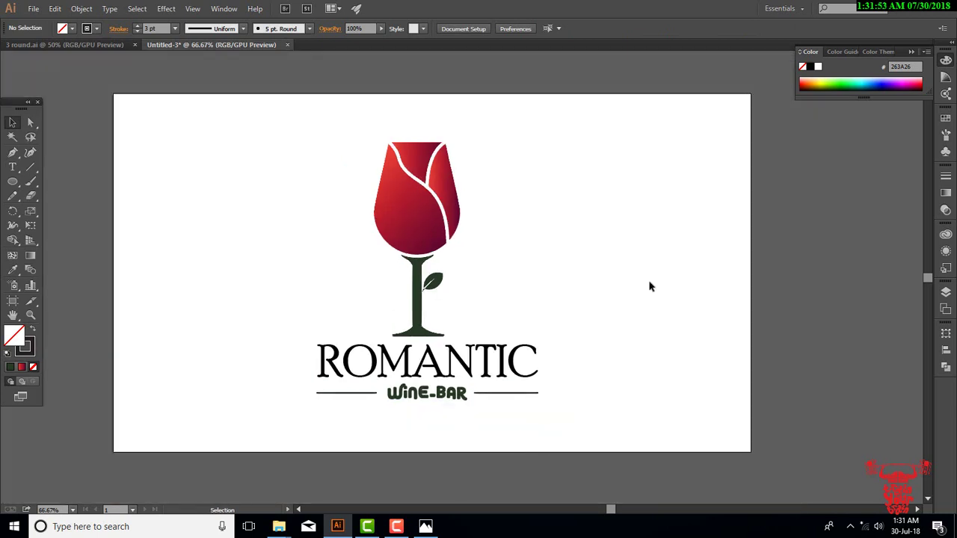